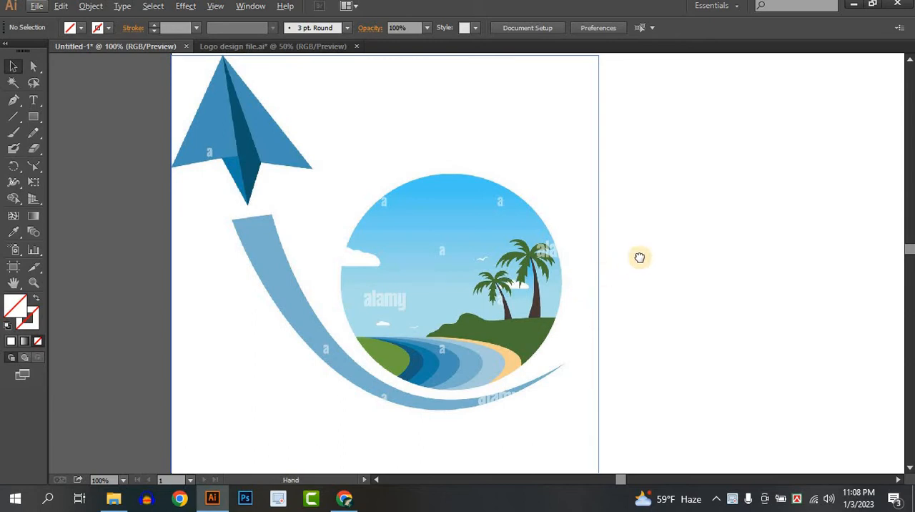
# Step: Draw a wide, flat ellipse on the blank canvas just below and to the right of the reference logo
pyautogui.moveTo(642, 261); pyautogui.dragTo(630, 317)
pyautogui.scroll(-1, 491, 348)
pyautogui.moveTo(596, 377); pyautogui.dragTo(435, 272)
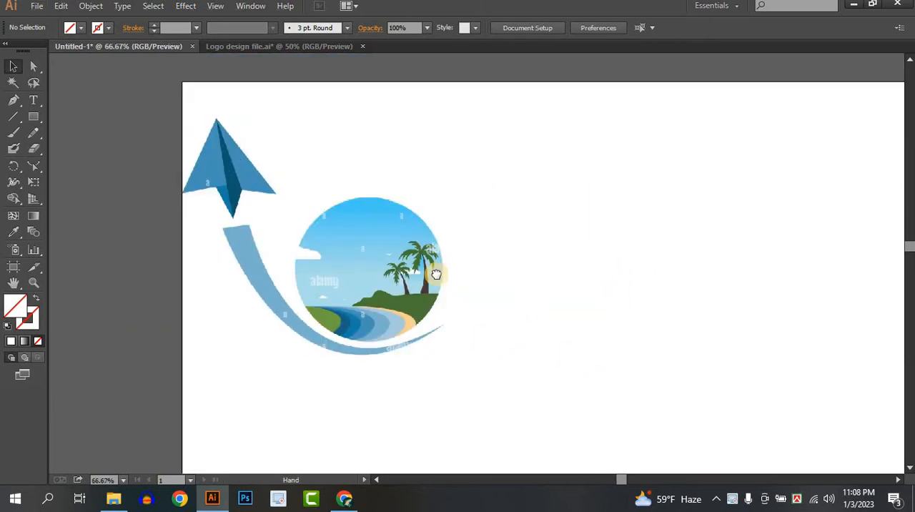
pyautogui.scroll(-1, 450, 258)
pyautogui.moveTo(491, 256); pyautogui.dragTo(449, 250)
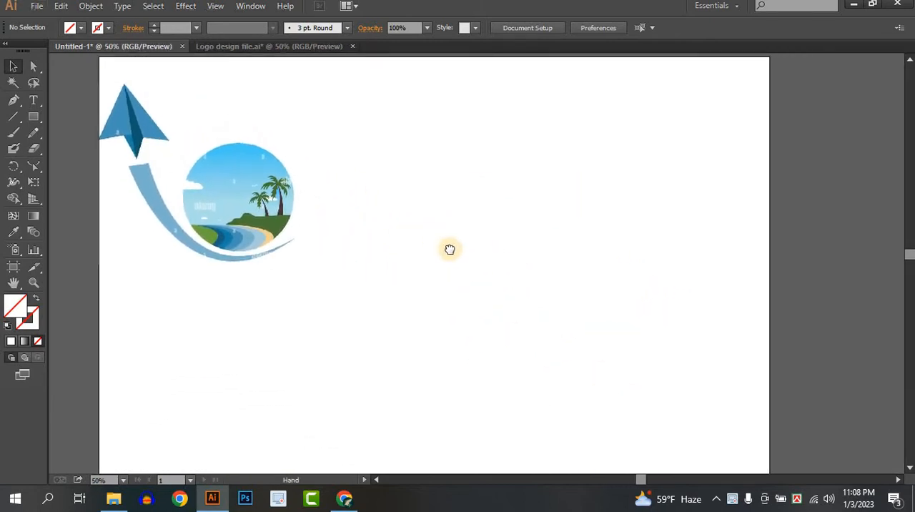
pyautogui.moveTo(31, 111); pyautogui.dragTo(86, 147)
pyautogui.scroll(2, 257, 234)
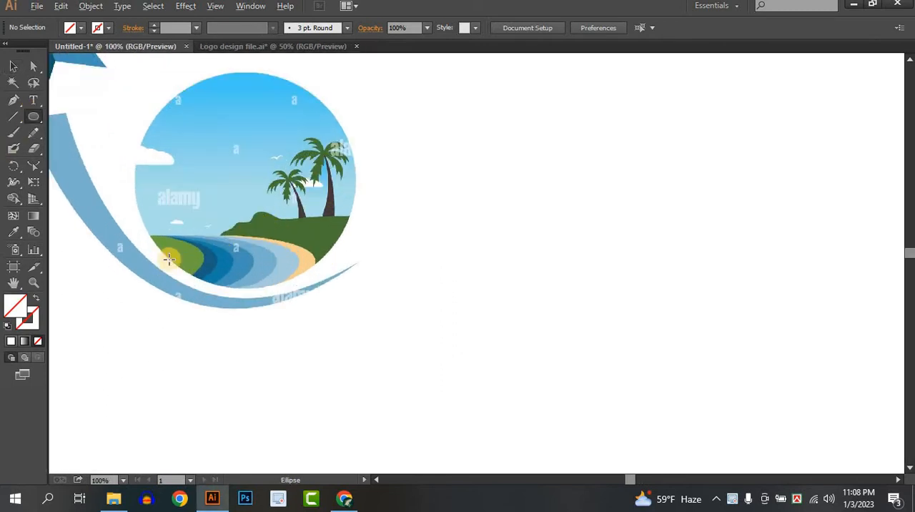
pyautogui.scroll(-1, 315, 286)
pyautogui.moveTo(345, 289); pyautogui.dragTo(650, 381)
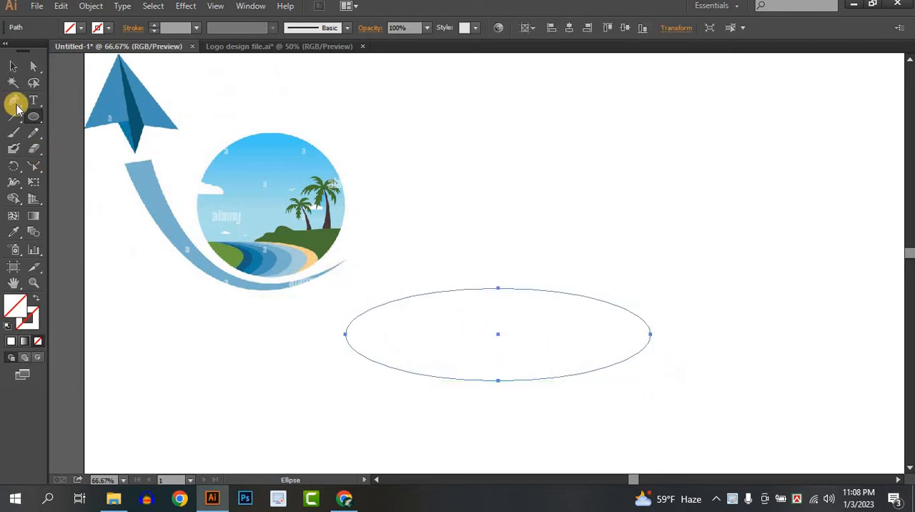
# Step: Fill the ellipse with the sand colour sampled from the beach strip in the reference logo
pyautogui.click(13, 66)
pyautogui.click(13, 235)
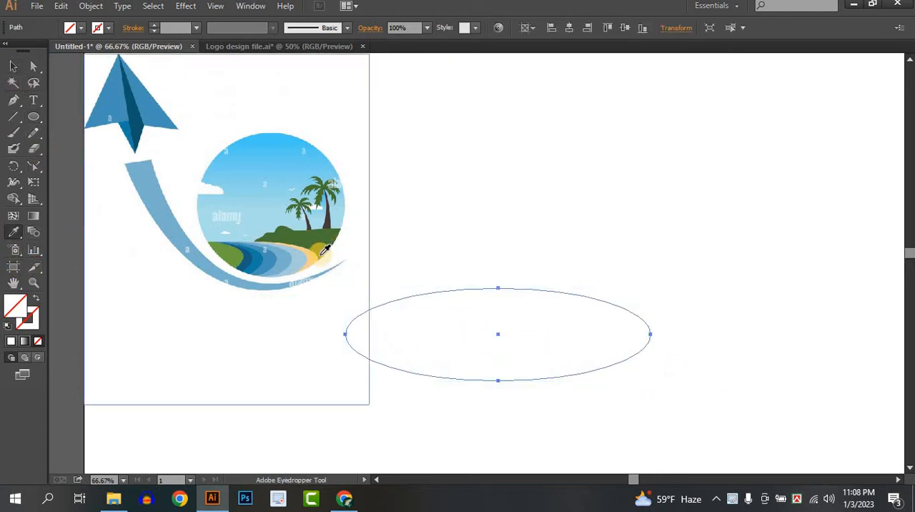
pyautogui.click(315, 251)
pyautogui.click(15, 67)
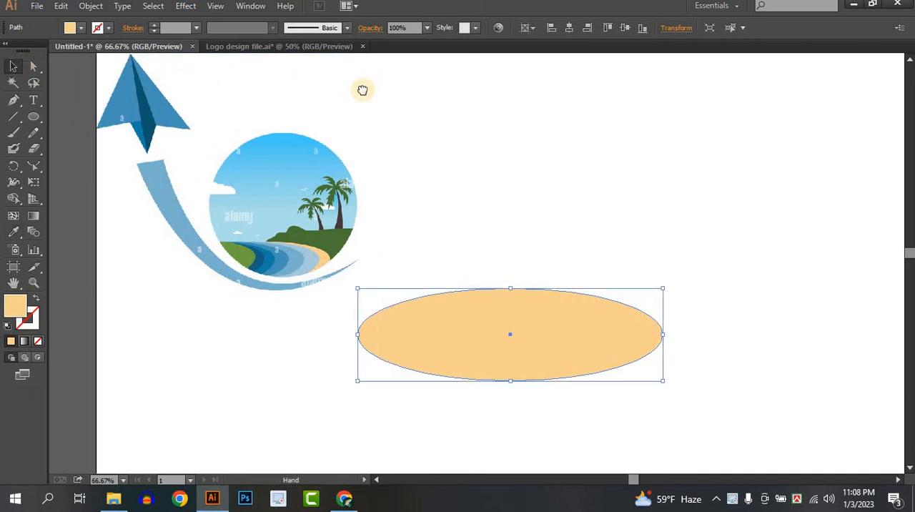
# Step: Scale the sand ellipse down to fit the reference shoreline, and place it on the blank area beside the logo
pyautogui.moveTo(362, 90); pyautogui.dragTo(470, 211)
pyautogui.moveTo(722, 344); pyautogui.dragTo(296, 307)
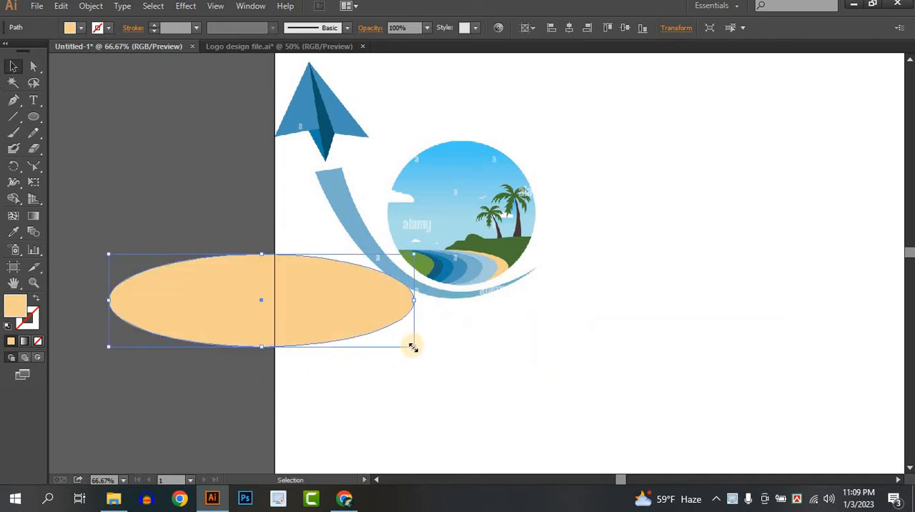
pyautogui.moveTo(404, 336); pyautogui.dragTo(394, 254)
pyautogui.moveTo(449, 272); pyautogui.dragTo(451, 264)
pyautogui.click(503, 290)
pyautogui.moveTo(396, 267); pyautogui.dragTo(643, 334)
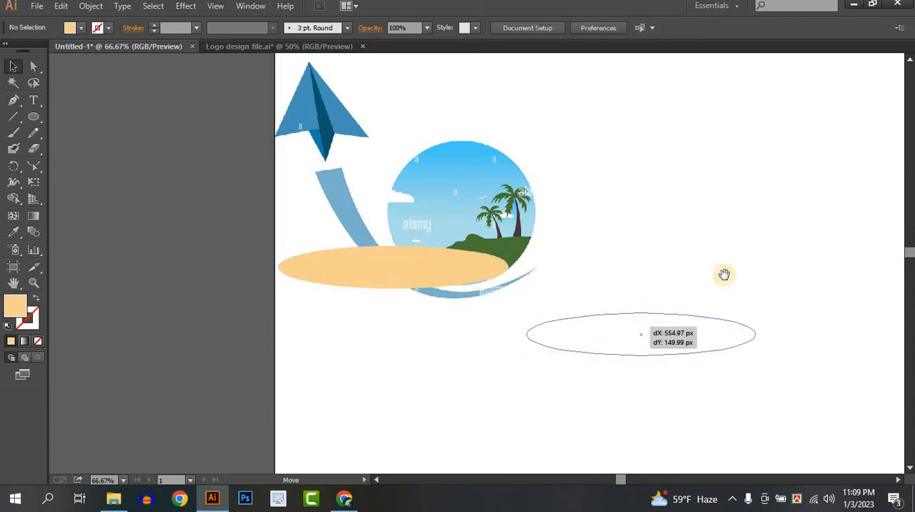
# Step: Duplicate the sand ellipse slightly to the left and fill the copy with the palest blue from the reference water
pyautogui.moveTo(725, 277); pyautogui.dragTo(508, 258)
pyautogui.moveTo(487, 327); pyautogui.dragTo(523, 286)
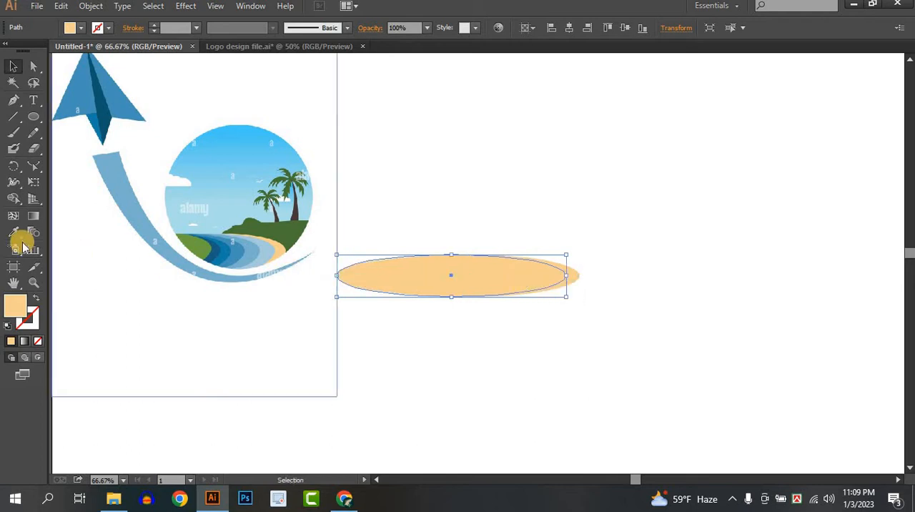
pyautogui.click(271, 253)
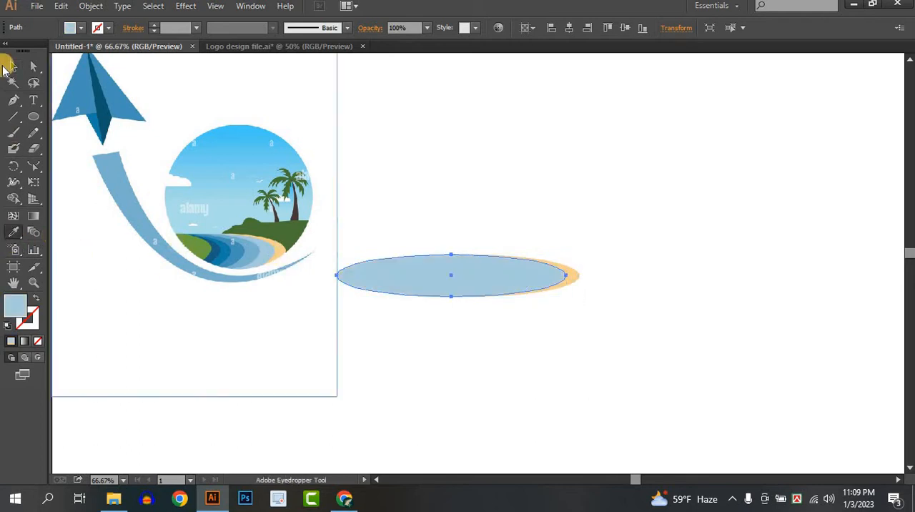
pyautogui.click(13, 66)
pyautogui.click(747, 344)
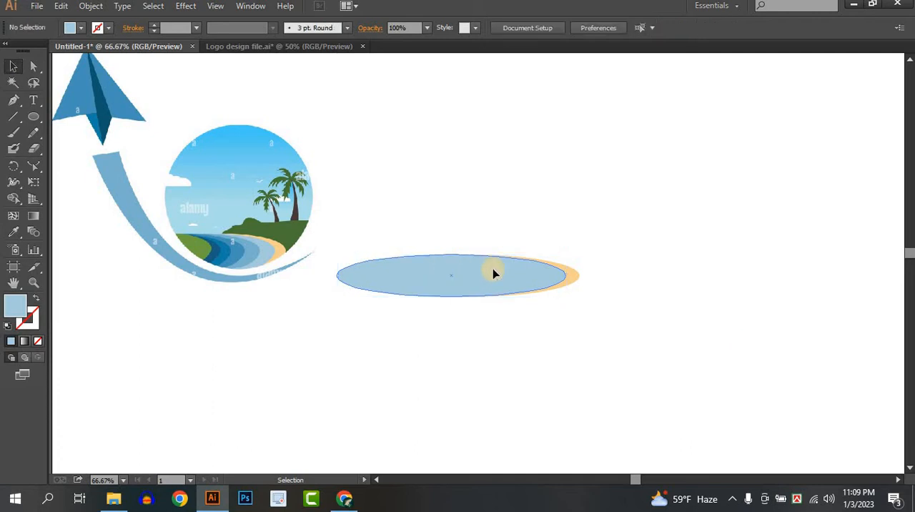
# Step: Duplicate the pale blue ellipse slightly to the left and fill the copy with the second water band's blue from the reference
pyautogui.moveTo(513, 275); pyautogui.dragTo(482, 280)
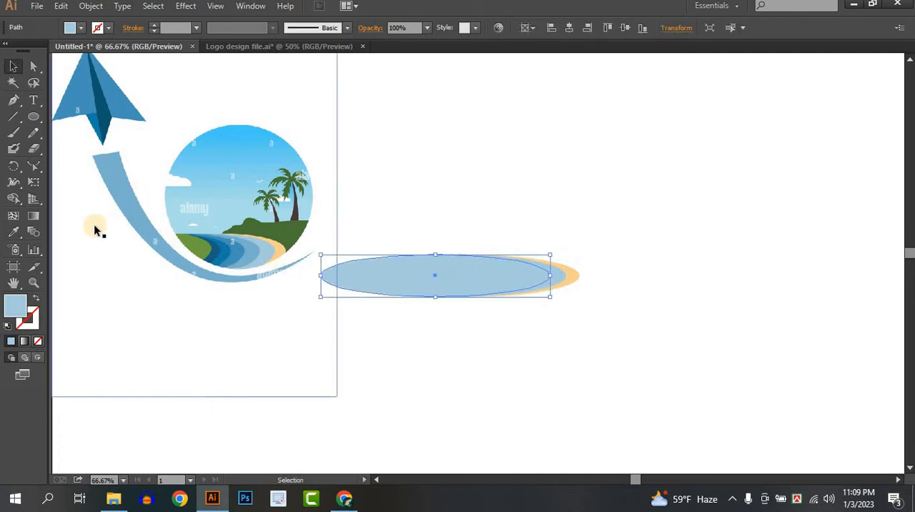
pyautogui.click(14, 231)
pyautogui.click(238, 260)
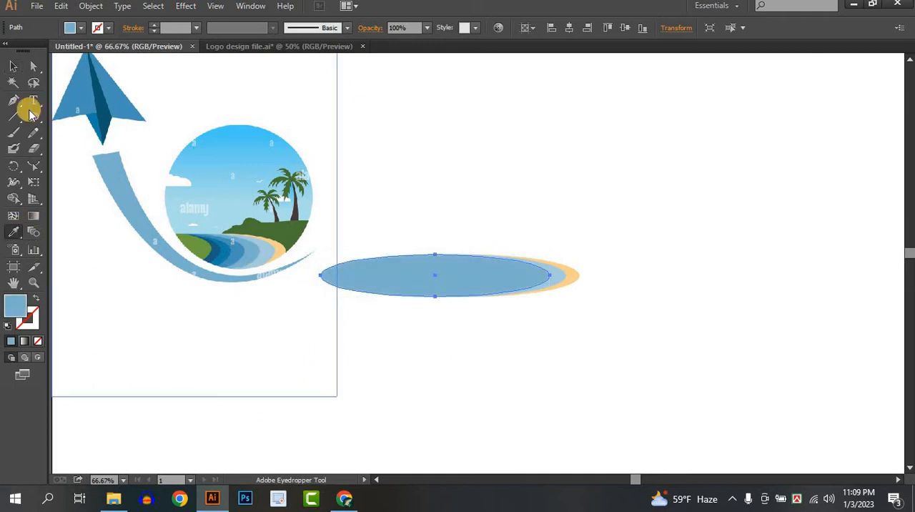
pyautogui.click(13, 66)
pyautogui.click(636, 343)
# Step: Add another ellipse copy offset slightly left and fill it with the medium blue of the reference's third water band
pyautogui.moveTo(578, 322); pyautogui.dragTo(570, 279)
pyautogui.click(591, 278)
pyautogui.click(14, 235)
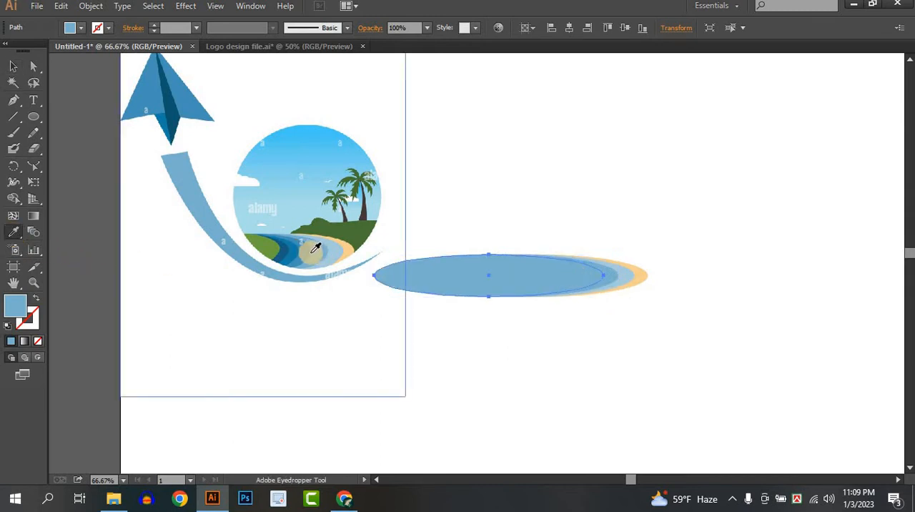
pyautogui.click(309, 247)
pyautogui.click(13, 66)
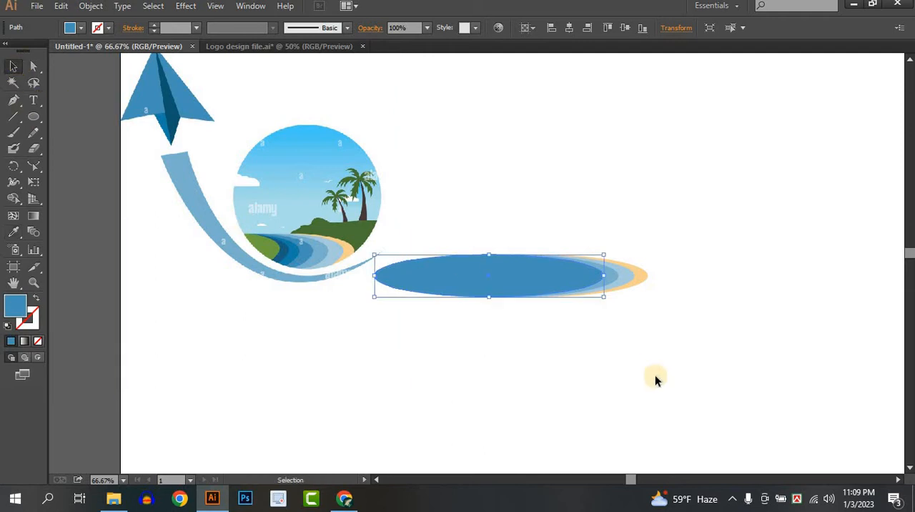
pyautogui.click(689, 351)
# Step: Duplicate the medium blue ellipse slightly to the left and fill the copy with the deep blue of the reference's fourth water band
pyautogui.click(542, 276)
pyautogui.moveTo(543, 282); pyautogui.dragTo(533, 285)
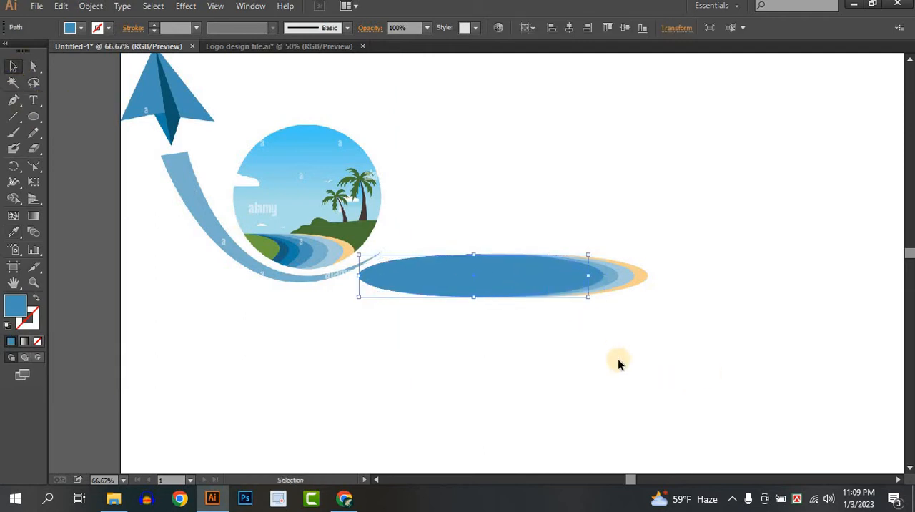
pyautogui.click(619, 362)
pyautogui.click(541, 269)
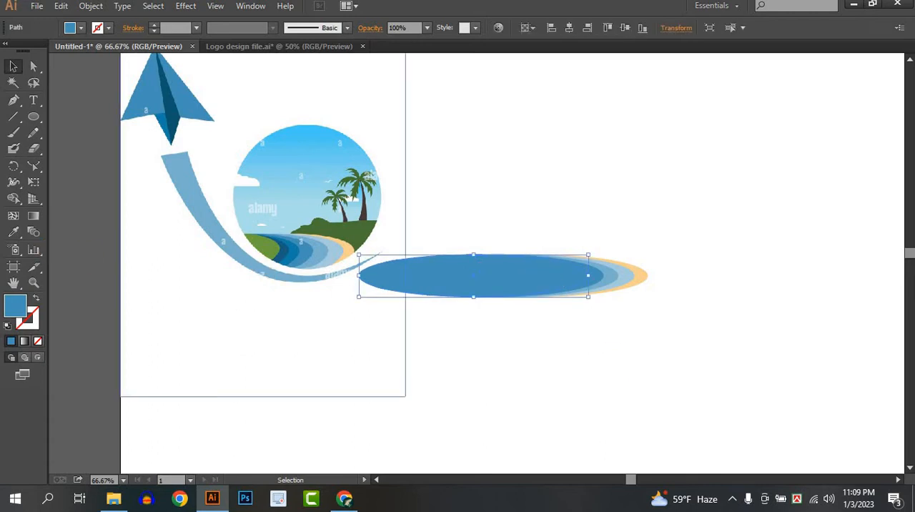
pyautogui.click(13, 231)
pyautogui.click(284, 249)
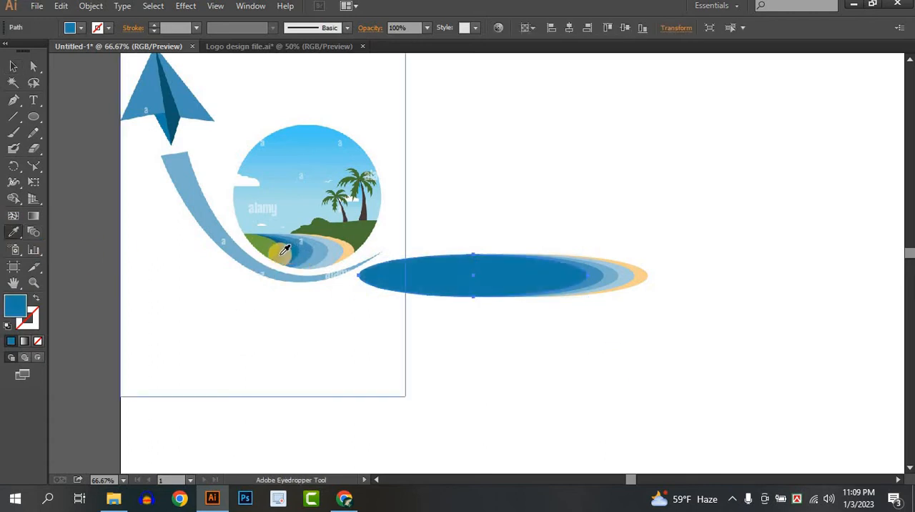
pyautogui.click(284, 250)
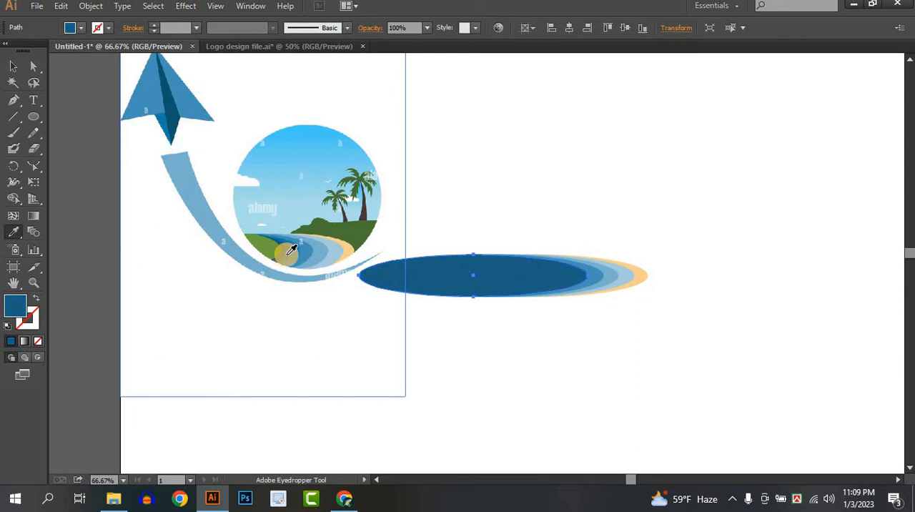
pyautogui.click(292, 254)
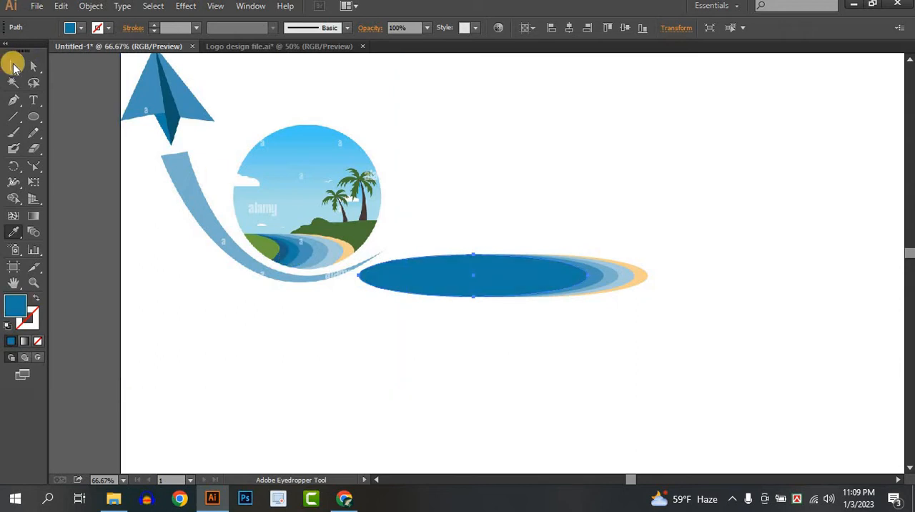
pyautogui.click(15, 67)
pyautogui.click(673, 389)
# Step: Duplicate the deep blue ellipse slightly to the left and fill the copy with the darkest blue from the reference water
pyautogui.click(540, 273)
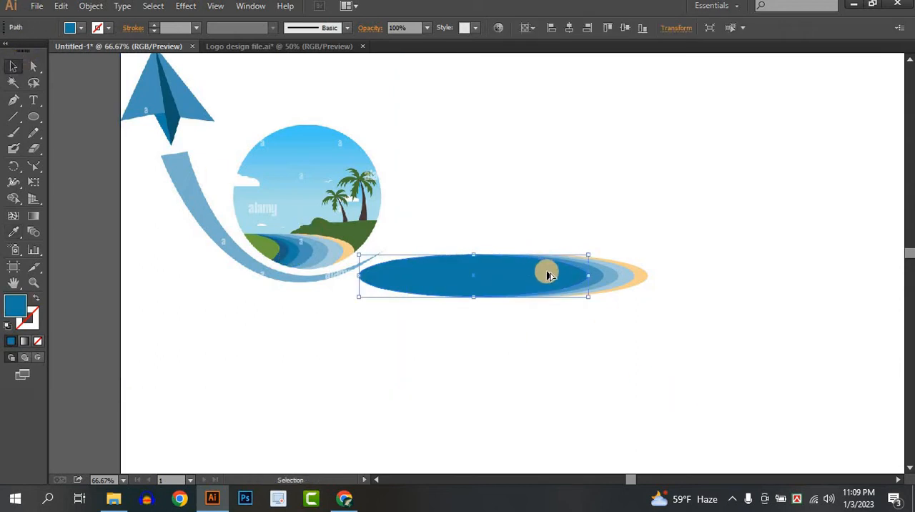
pyautogui.moveTo(542, 274); pyautogui.dragTo(530, 274)
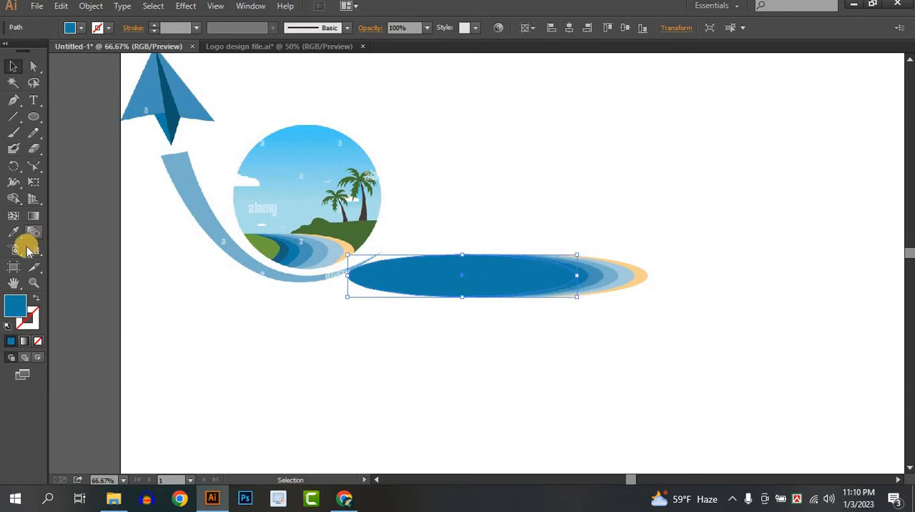
pyautogui.click(15, 236)
pyautogui.click(282, 255)
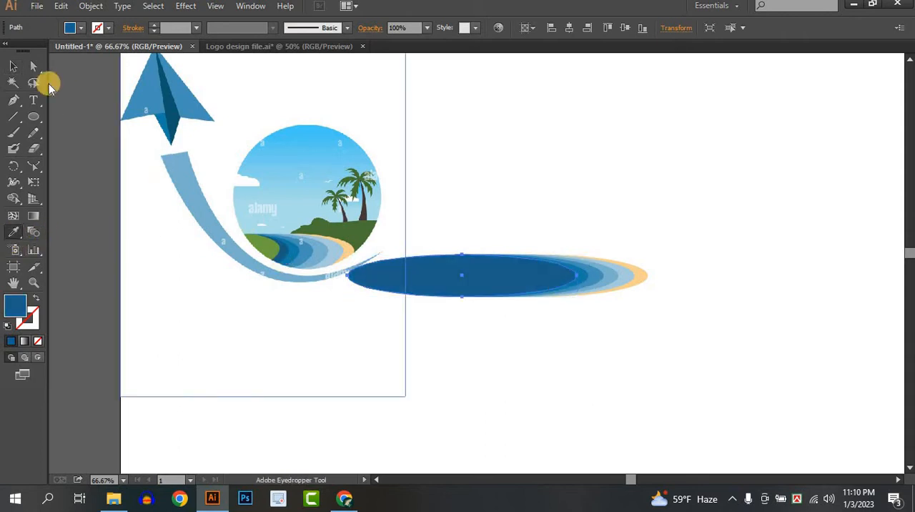
pyautogui.click(14, 68)
# Step: Duplicate the darkest blue ellipse slightly to the left and fill the copy with the light green of the reference's grass
pyautogui.keyDown('shift'); pyautogui.click(528, 279); pyautogui.keyUp('shift')
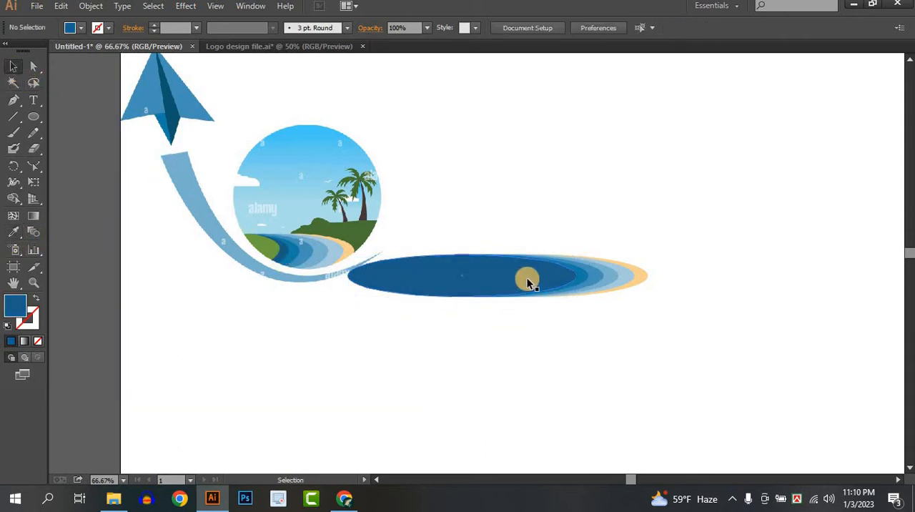
pyautogui.click(528, 279)
pyautogui.moveTo(538, 277); pyautogui.dragTo(525, 284)
pyautogui.click(14, 232)
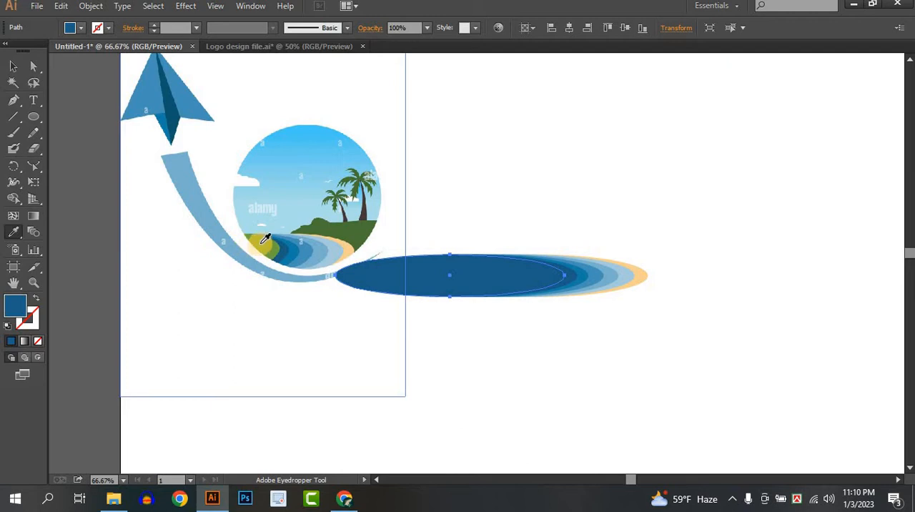
pyautogui.click(262, 241)
pyautogui.click(13, 65)
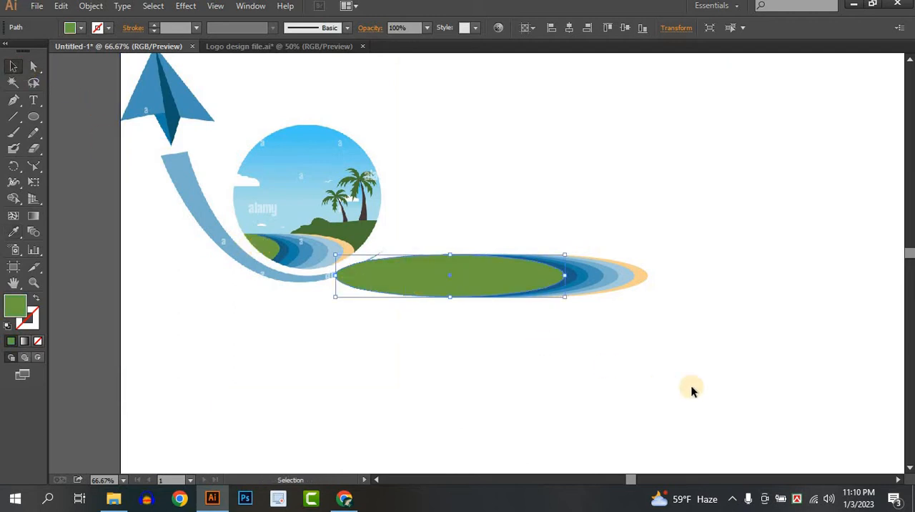
pyautogui.click(360, 337)
# Step: Draw a large circle over the right part of the stacked ellipses, with its lower edge level with theirs
pyautogui.click(34, 117)
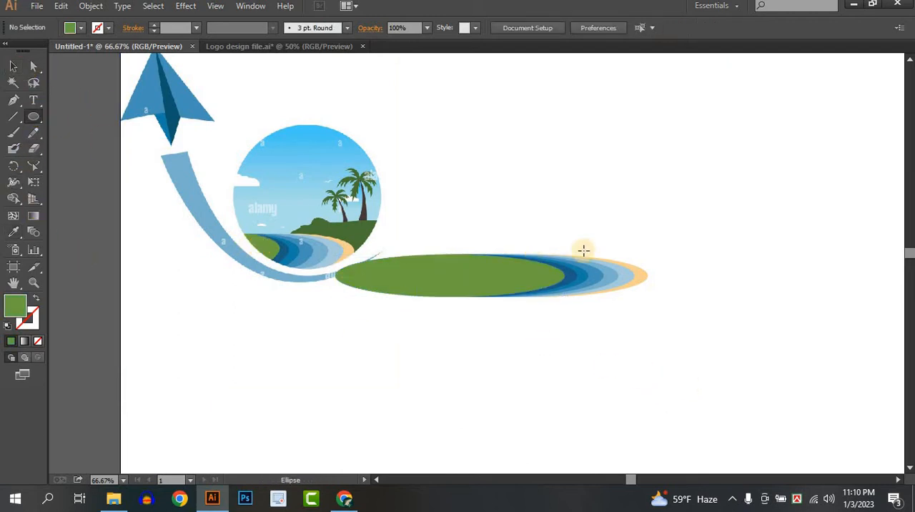
pyautogui.moveTo(581, 192); pyautogui.dragTo(677, 298)
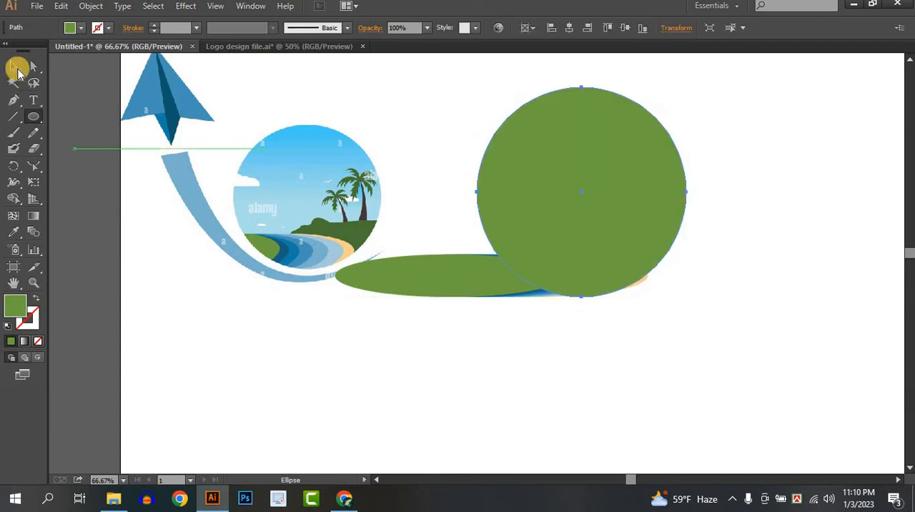
pyautogui.click(17, 69)
# Step: Send the large green circle behind the stacked ellipses
pyautogui.click(593, 240)
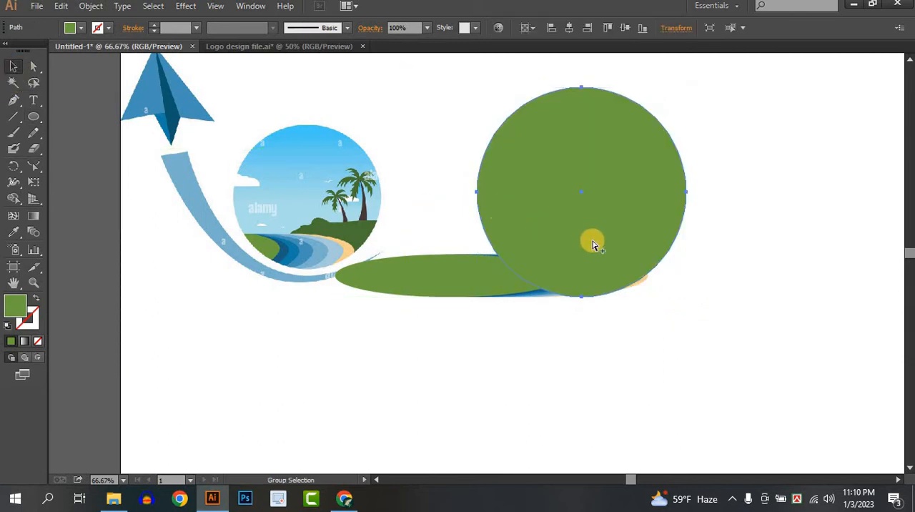
pyautogui.rightClick(582, 214)
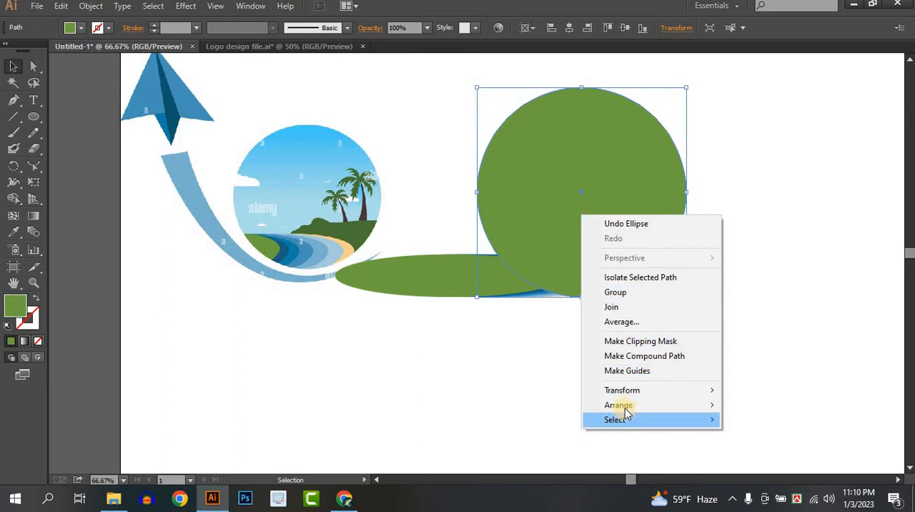
pyautogui.moveTo(626, 407)
pyautogui.click(776, 450)
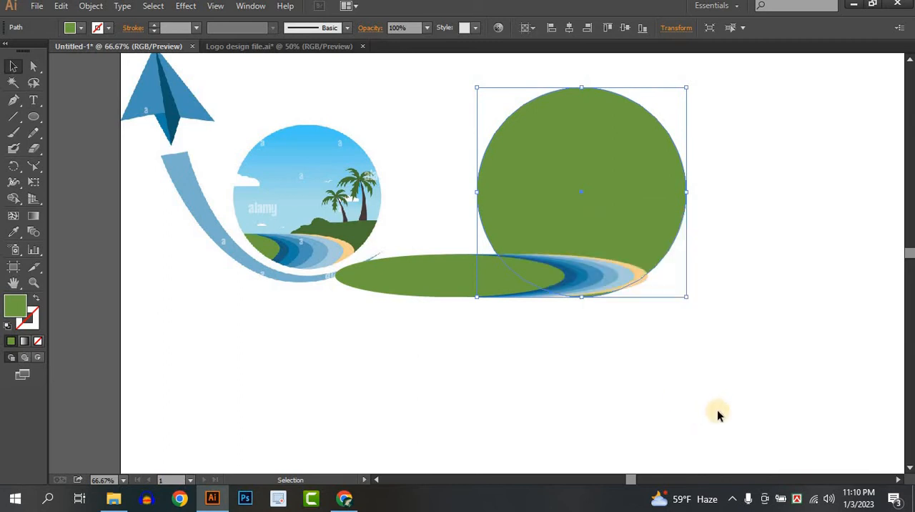
# Step: Fill the large circle with the light sky blue sampled from the reference logo's sky
pyautogui.click(13, 232)
pyautogui.click(265, 193)
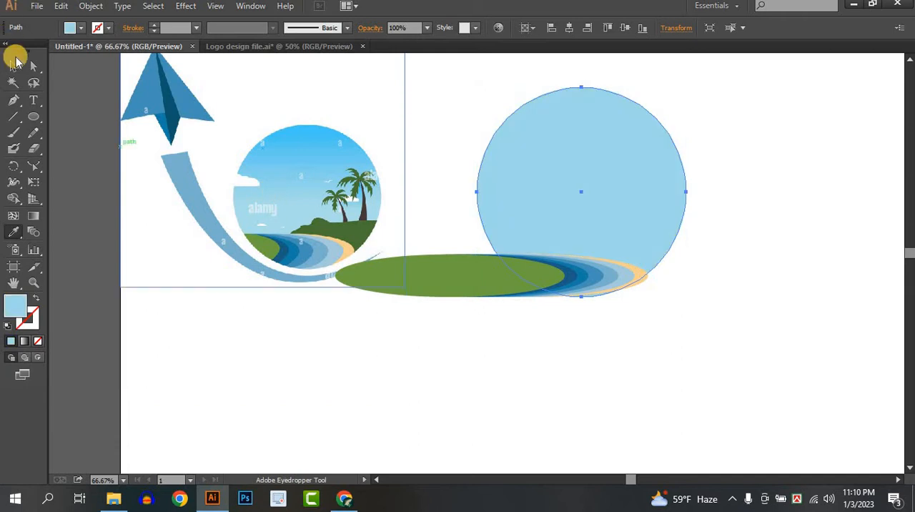
pyautogui.click(12, 68)
pyautogui.click(640, 303)
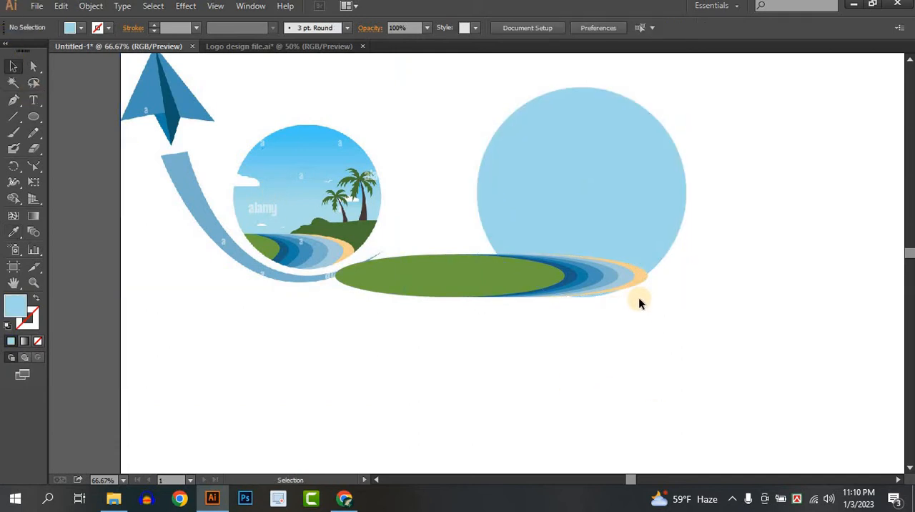
# Step: Make the stacked ellipses taller and slightly narrower, and move them down so they extend past the sky circle's lower edge
pyautogui.scroll(1, 639, 298)
pyautogui.moveTo(610, 303); pyautogui.dragTo(691, 318)
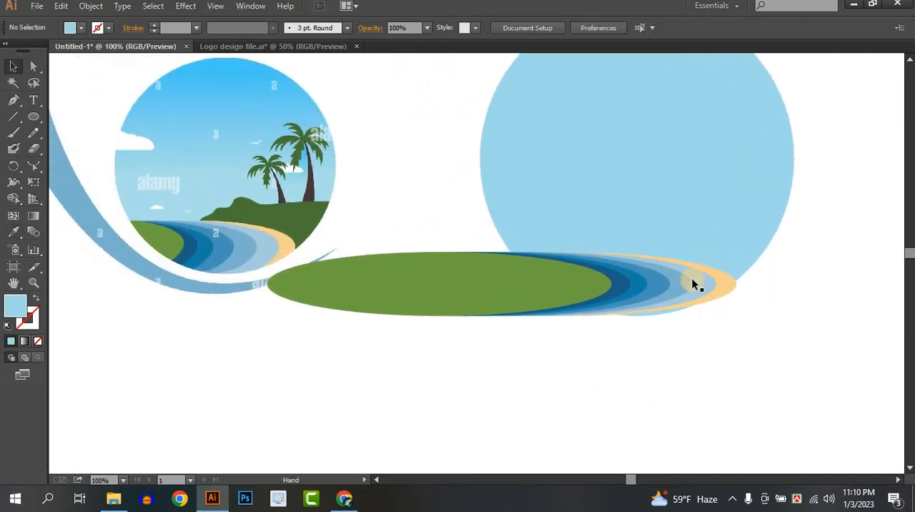
pyautogui.click(735, 252)
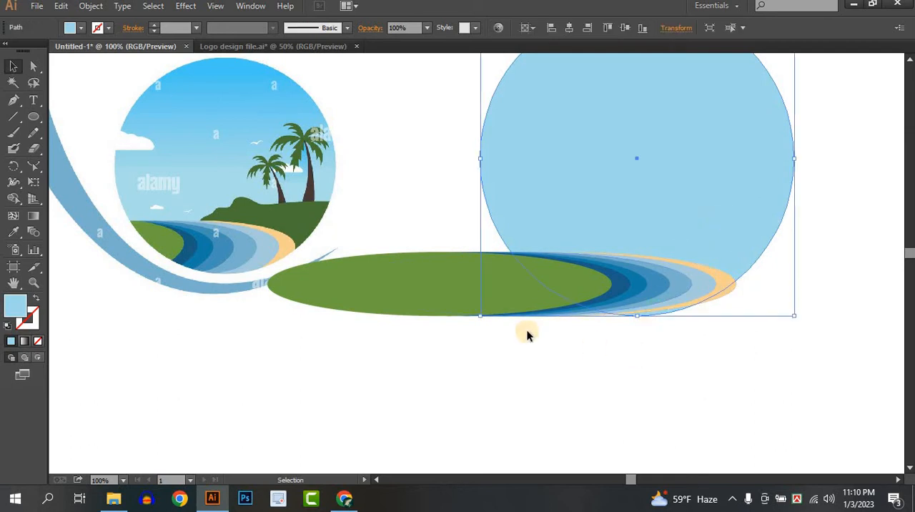
pyautogui.moveTo(438, 236); pyautogui.dragTo(468, 302)
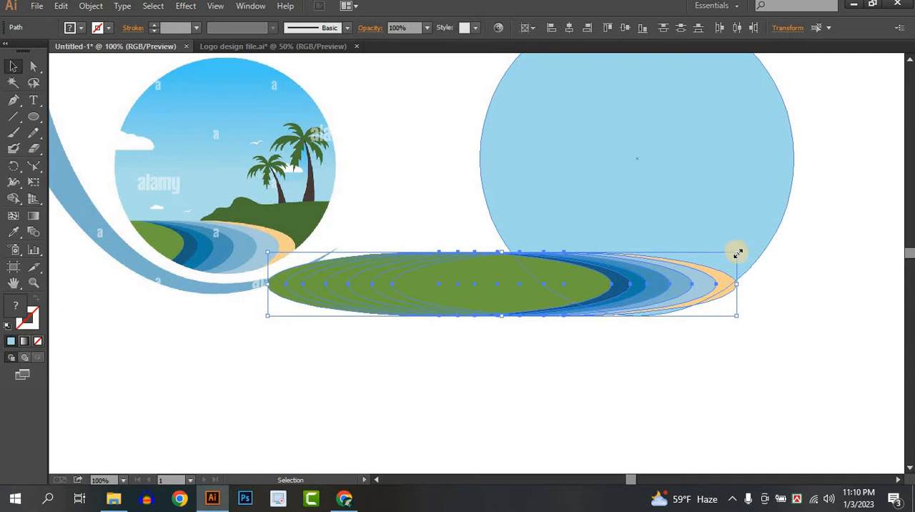
pyautogui.moveTo(738, 253); pyautogui.dragTo(722, 227)
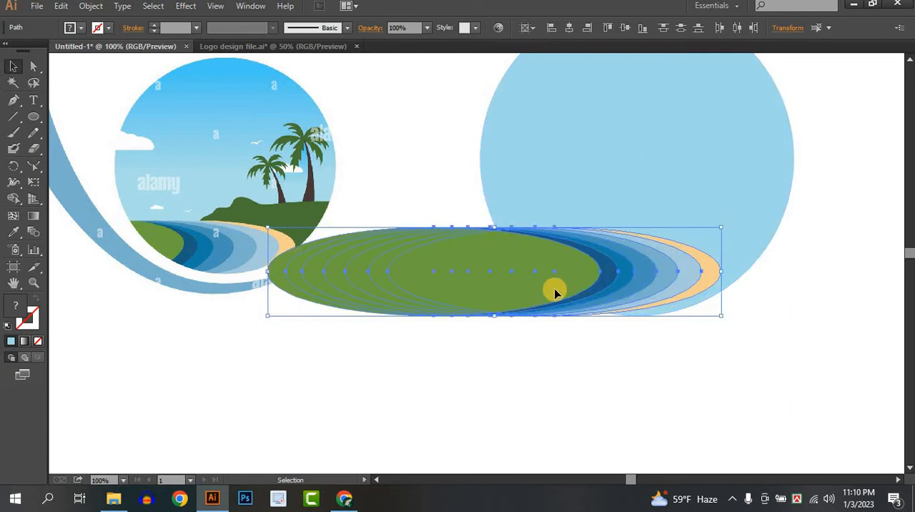
pyautogui.moveTo(555, 292); pyautogui.dragTo(571, 310)
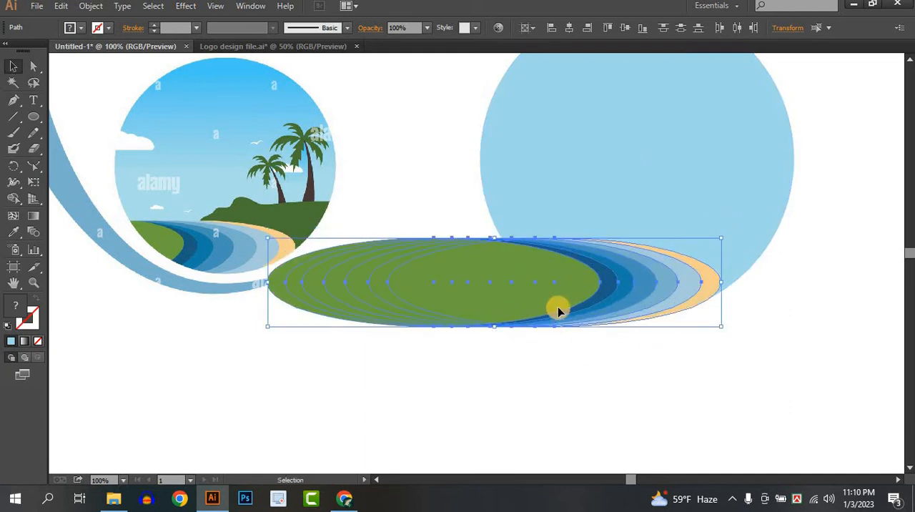
pyautogui.click(679, 340)
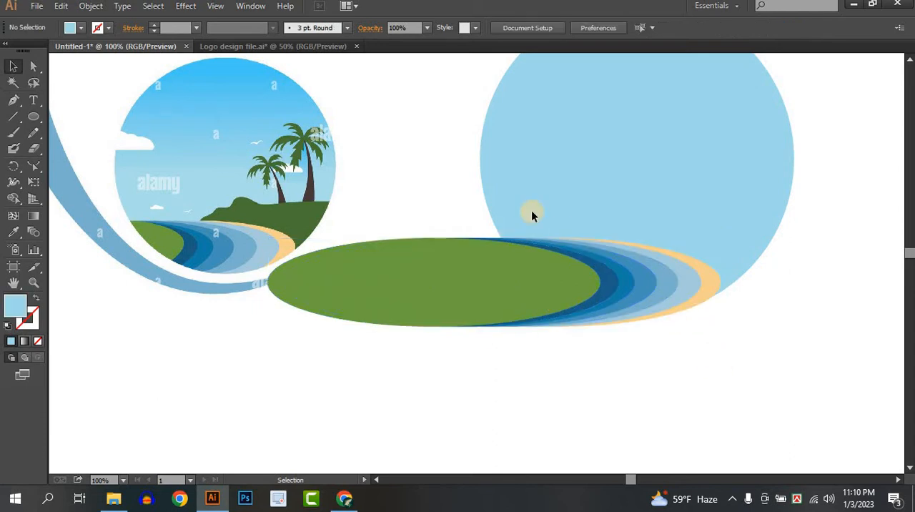
# Step: Cut away the parts of the stacked ellipses lying outside the sky circle with the Shape Builder
pyautogui.moveTo(721, 367); pyautogui.dragTo(516, 198)
pyautogui.click(13, 198)
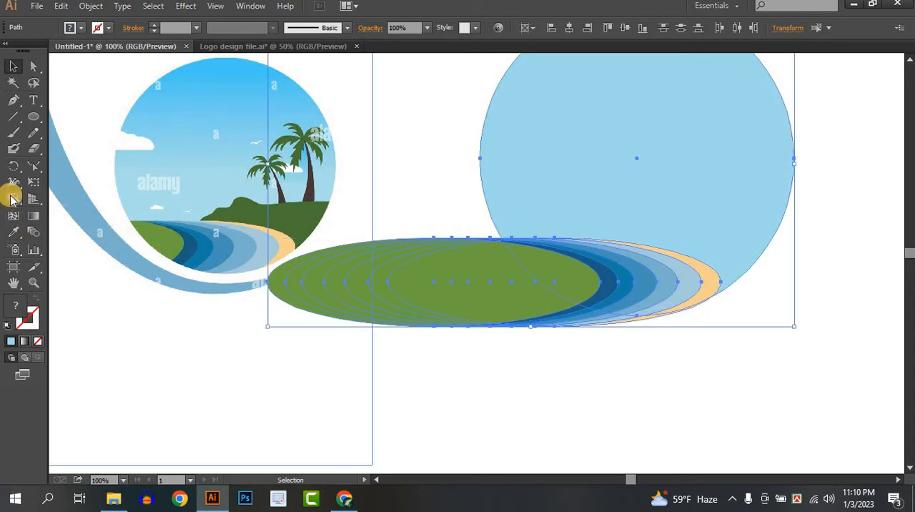
pyautogui.moveTo(393, 229)
pyautogui.mouseDown()
pyautogui.moveTo(584, 339)
pyautogui.moveTo(648, 347)
pyautogui.mouseUp()
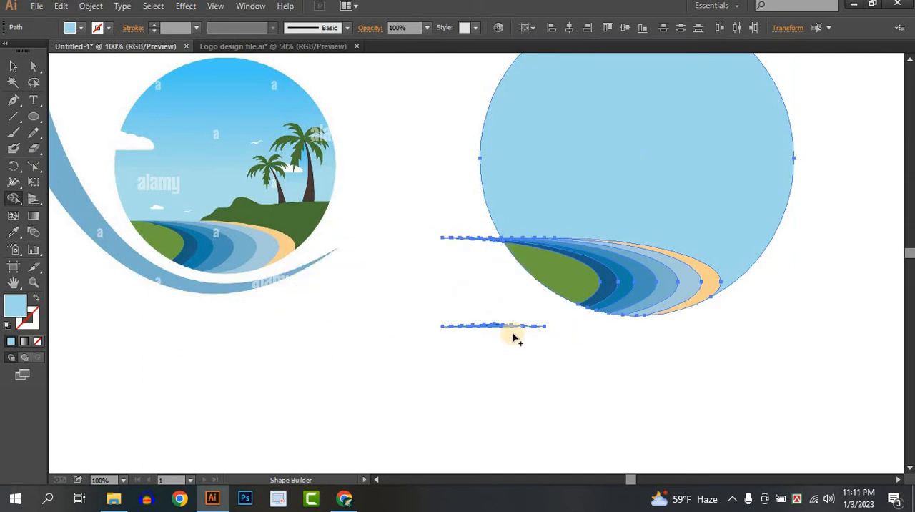
pyautogui.moveTo(451, 219)
pyautogui.mouseDown()
pyautogui.moveTo(496, 286)
pyautogui.moveTo(493, 247)
pyautogui.mouseUp()
pyautogui.keyDown('alt'); pyautogui.moveTo(424, 237); pyautogui.dragTo(455, 263); pyautogui.keyUp('alt')
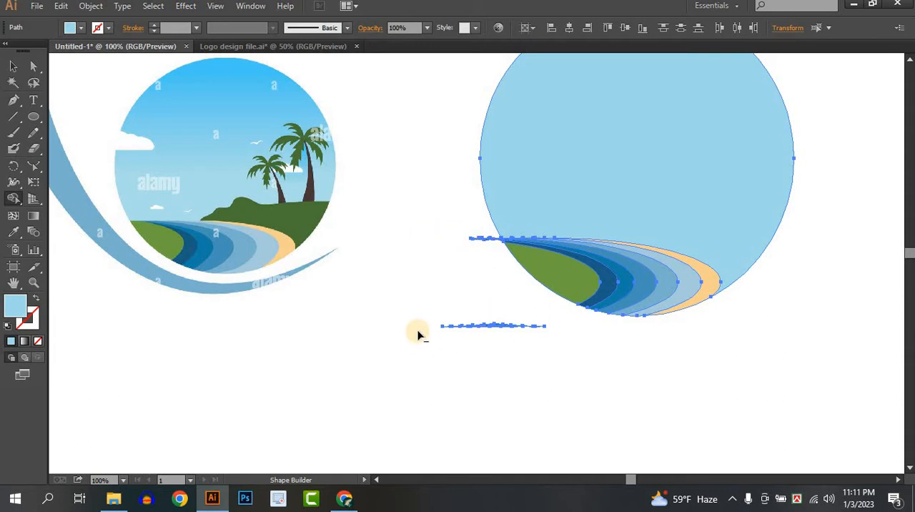
pyautogui.keyDown('alt'); pyautogui.moveTo(432, 327); pyautogui.dragTo(542, 326); pyautogui.keyUp('alt')
# Step: Delete the leftover slivers below the trimmed bands and the small dark blue fragment beside the circle's left edge
pyautogui.click(12, 66)
pyautogui.moveTo(668, 436); pyautogui.dragTo(561, 362)
pyautogui.click(458, 304)
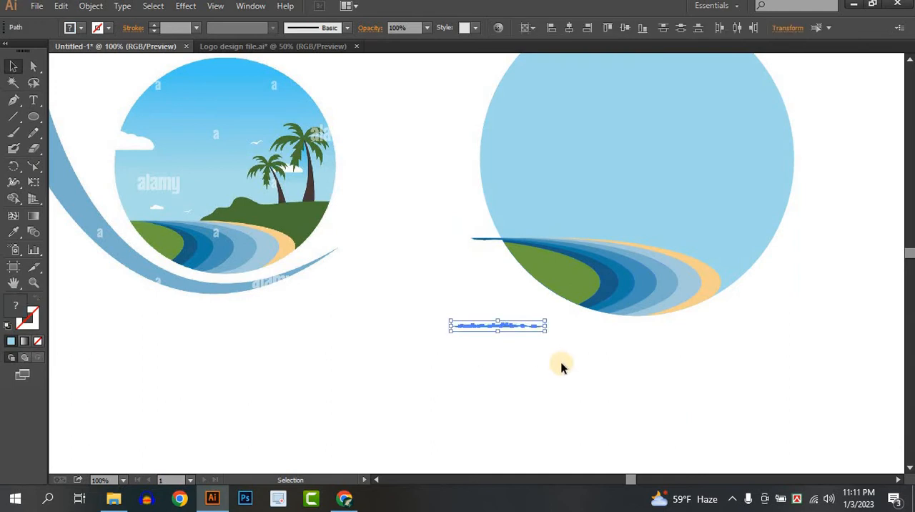
pyautogui.press('Delete')
pyautogui.click(492, 239)
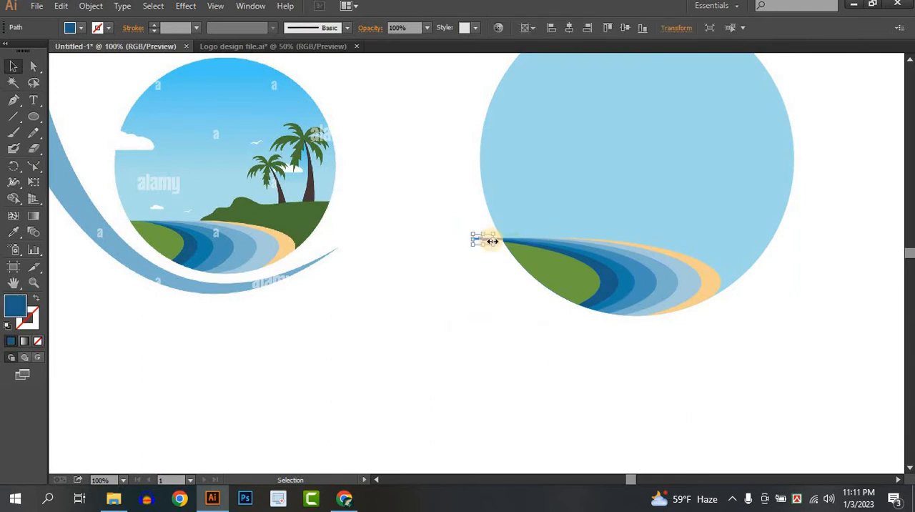
pyautogui.press('Delete')
# Step: Trim the thin blue strips still protruding past the sky circle's left edge with the Shape Builder
pyautogui.scroll(6, 504, 232)
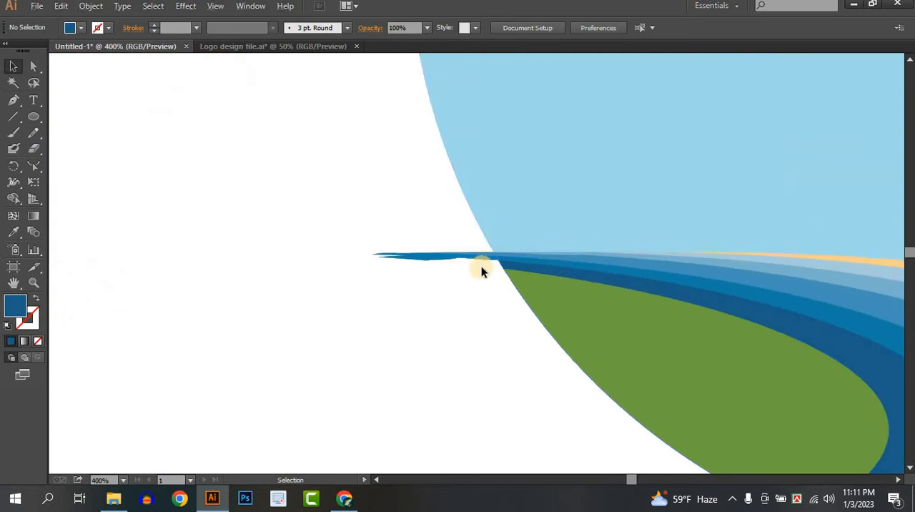
pyautogui.click(490, 258)
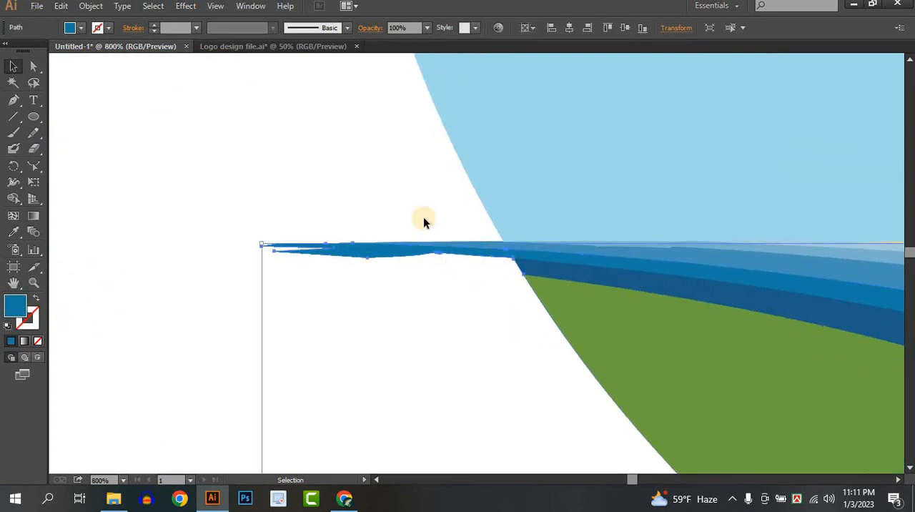
pyautogui.moveTo(438, 217); pyautogui.dragTo(594, 324)
pyautogui.click(13, 198)
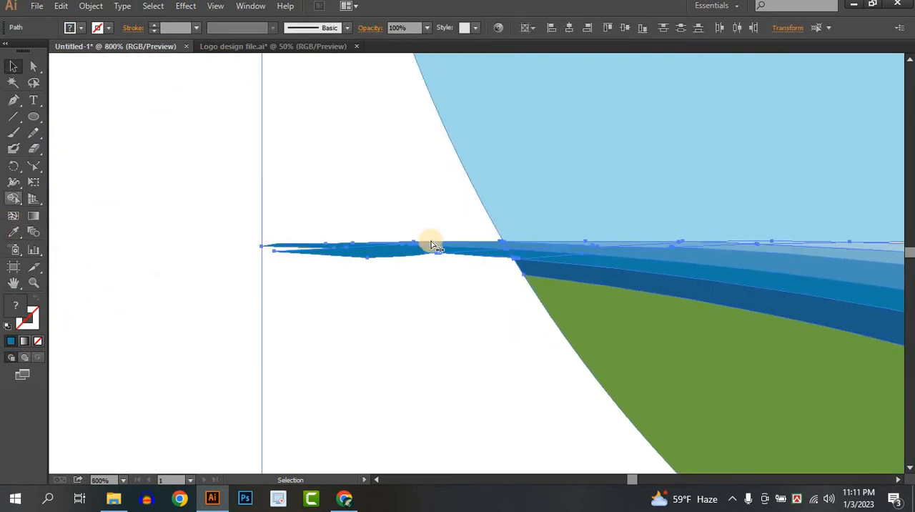
pyautogui.moveTo(466, 241)
pyautogui.mouseDown()
pyautogui.moveTo(516, 274)
pyautogui.moveTo(493, 265)
pyautogui.mouseUp()
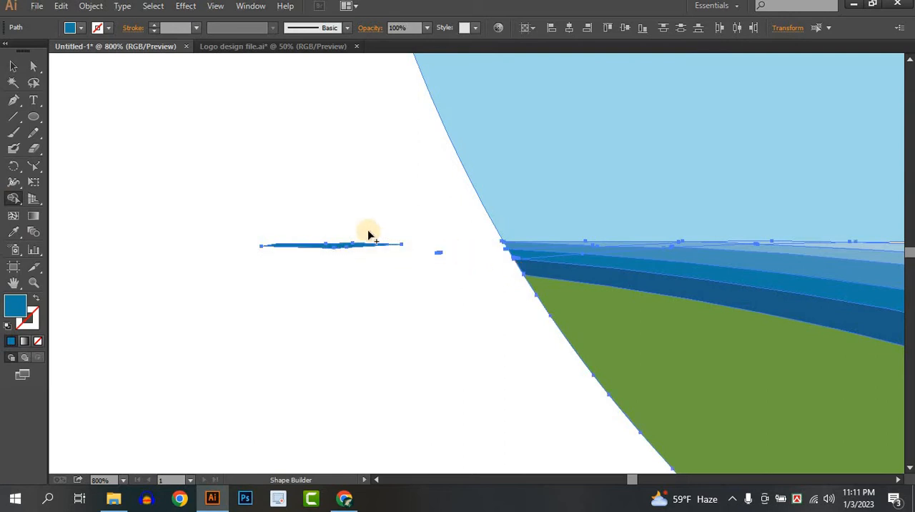
# Step: Delete the remaining stray fragments outside the circle's left edge
pyautogui.click(13, 66)
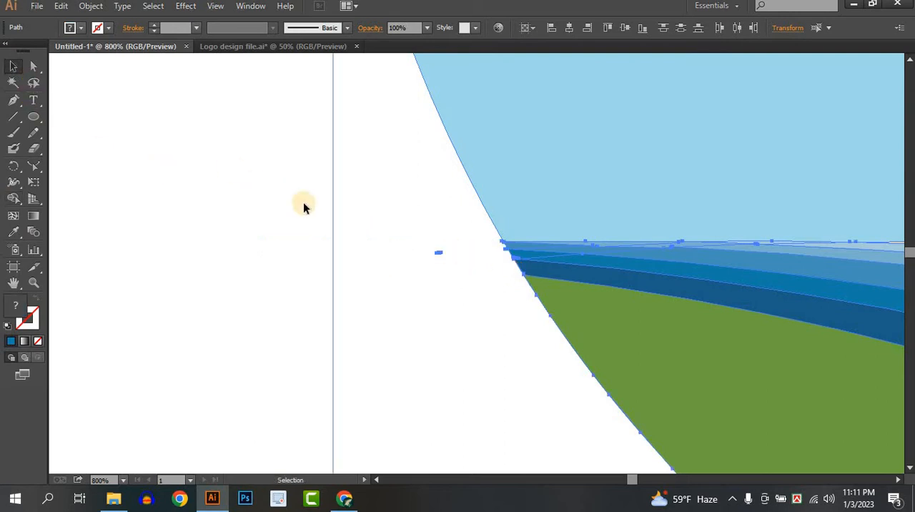
pyautogui.moveTo(312, 207); pyautogui.dragTo(480, 312)
pyautogui.press('Delete')
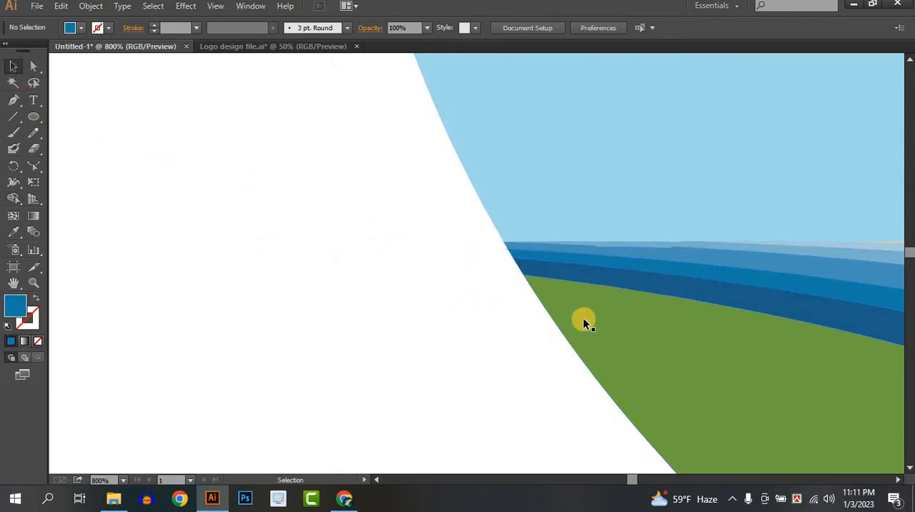
pyautogui.scroll(-4, 521, 343)
pyautogui.scroll(-3, 521, 343)
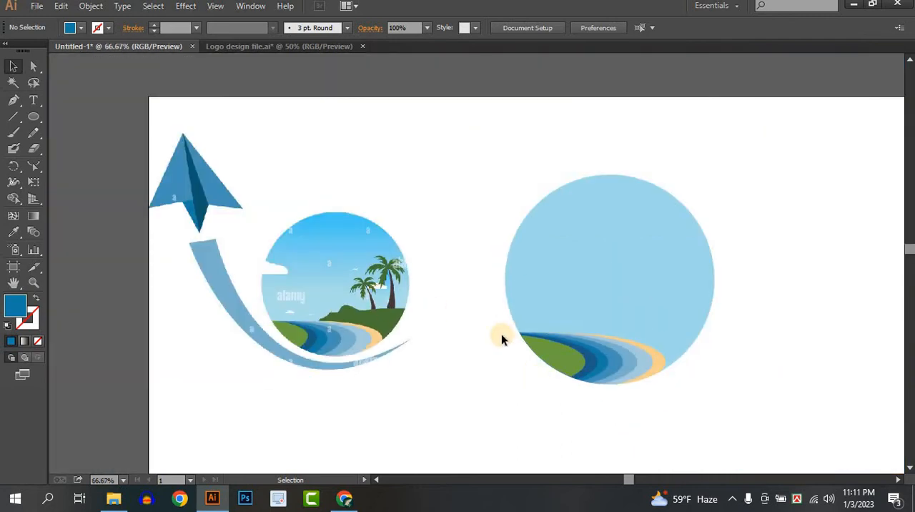
# Step: Draw a closed freehand hill shape over the circle's lower right with the Pencil and fill it with the reference hill's dark green
pyautogui.scroll(3, 643, 361)
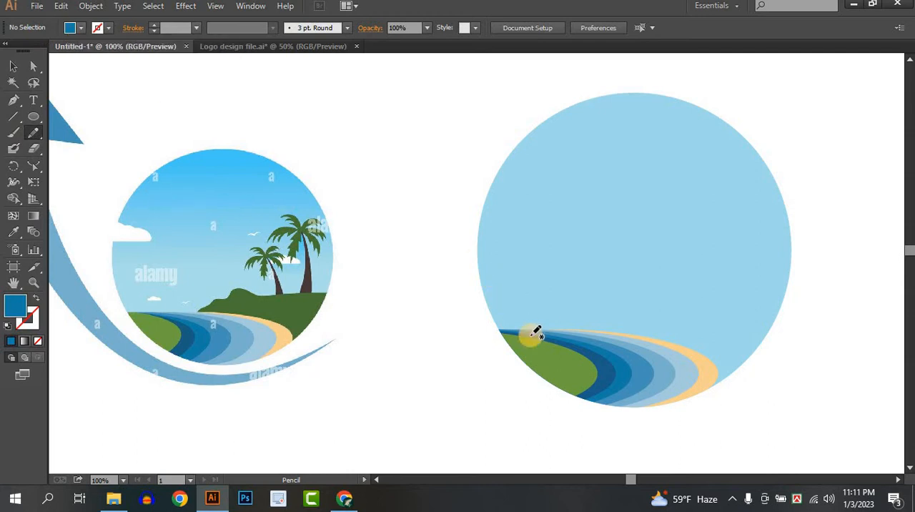
pyautogui.click(12, 233)
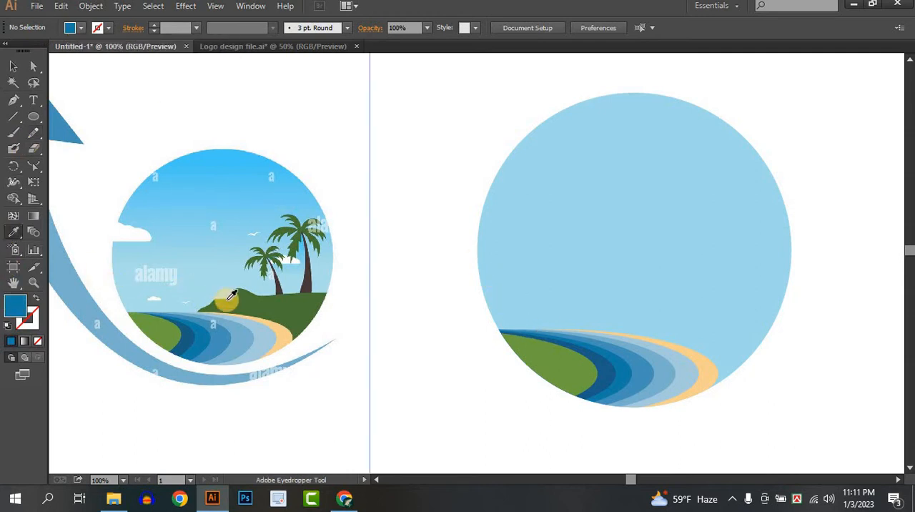
pyautogui.click(236, 296)
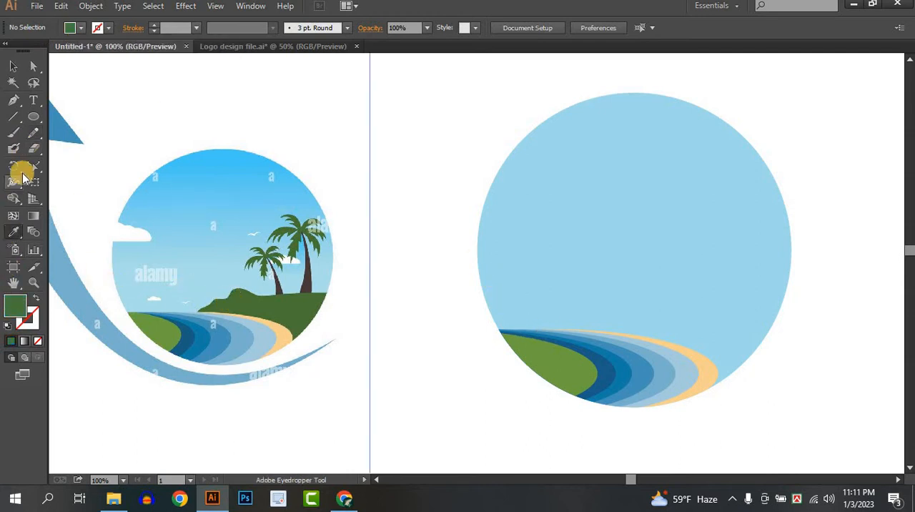
pyautogui.click(33, 132)
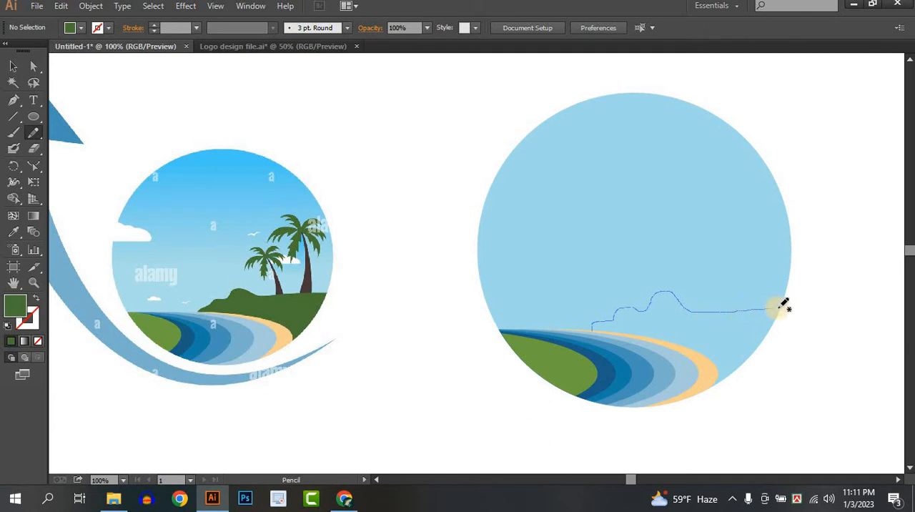
pyautogui.moveTo(785, 306)
pyautogui.mouseDown()
pyautogui.moveTo(787, 400)
pyautogui.moveTo(657, 418)
pyautogui.mouseUp()
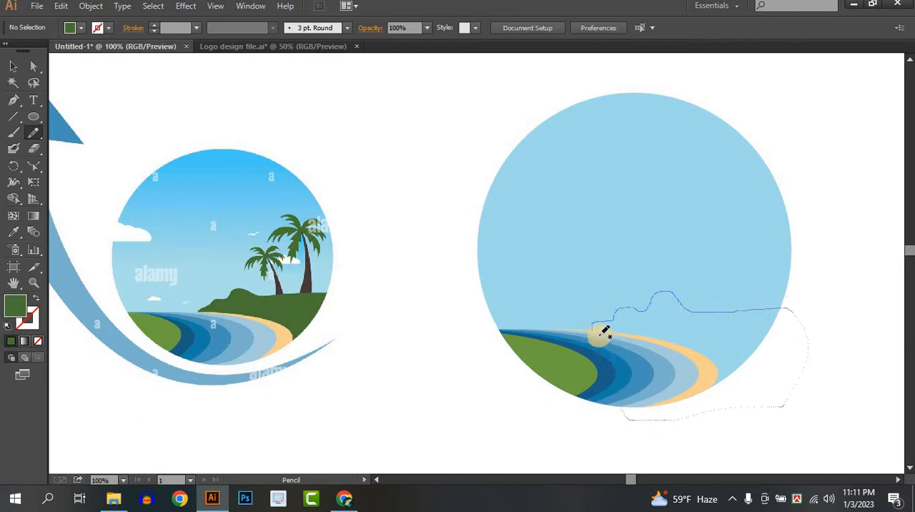
pyautogui.moveTo(596, 325); pyautogui.dragTo(592, 329)
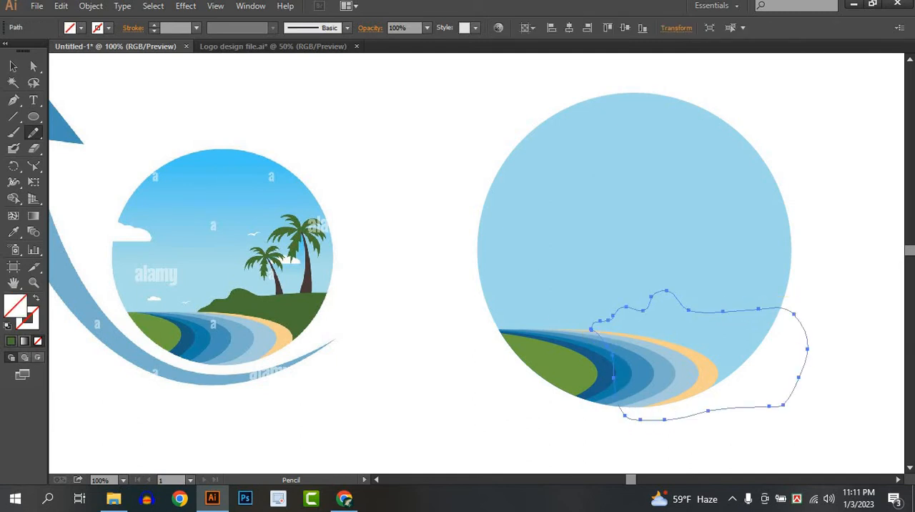
pyautogui.click(13, 231)
pyautogui.click(303, 305)
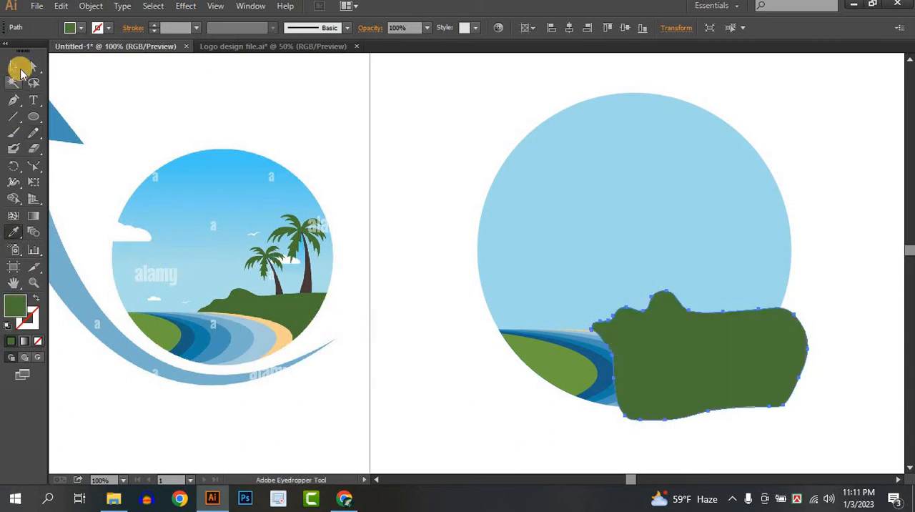
# Step: Send the dark green hill behind the sand and water bands, and the sky circle behind the hill
pyautogui.click(13, 66)
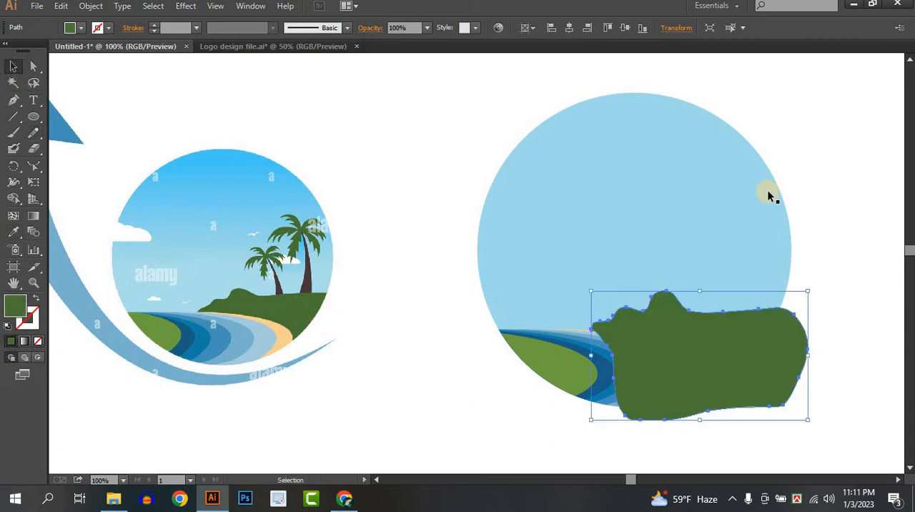
pyautogui.rightClick(751, 377)
pyautogui.moveTo(779, 353)
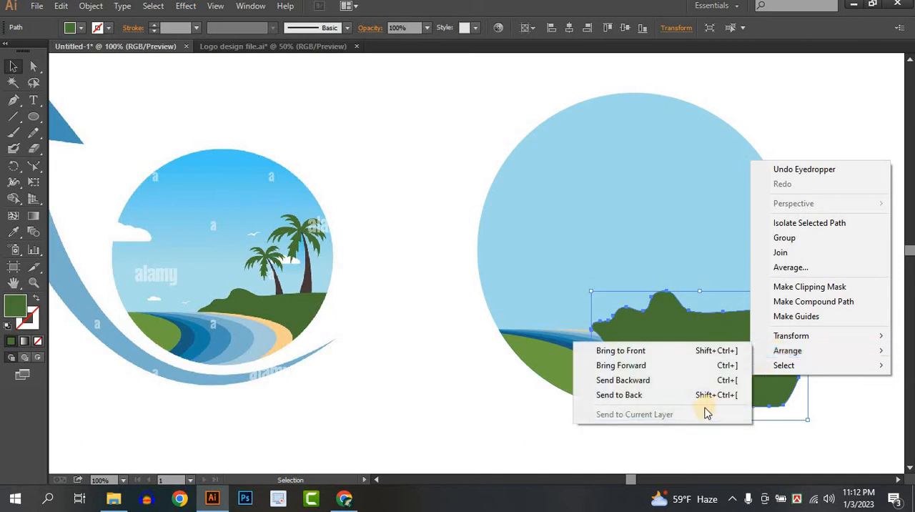
pyautogui.click(689, 396)
pyautogui.click(683, 247)
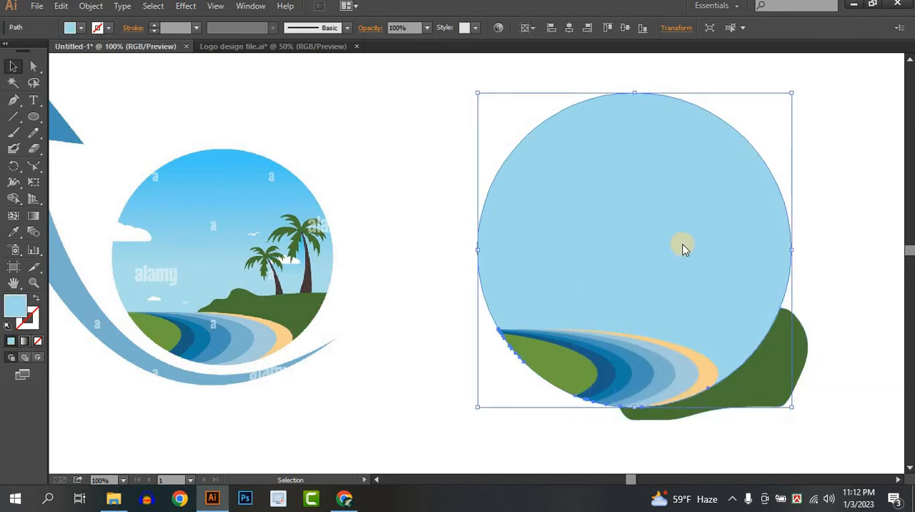
pyautogui.rightClick(683, 247)
pyautogui.moveTo(736, 435)
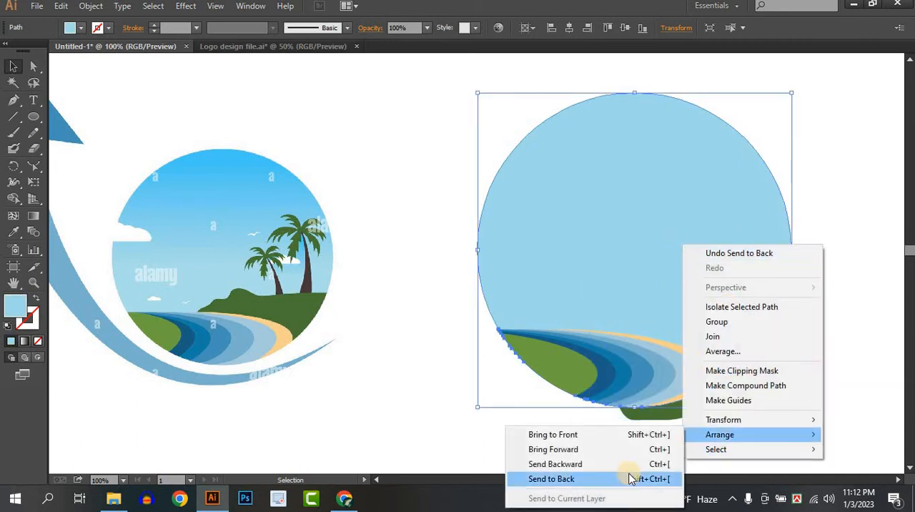
pyautogui.click(634, 477)
# Step: Cut away the part of the dark green hill lying outside the sky circle with the Shape Builder
pyautogui.moveTo(840, 274); pyautogui.dragTo(758, 341)
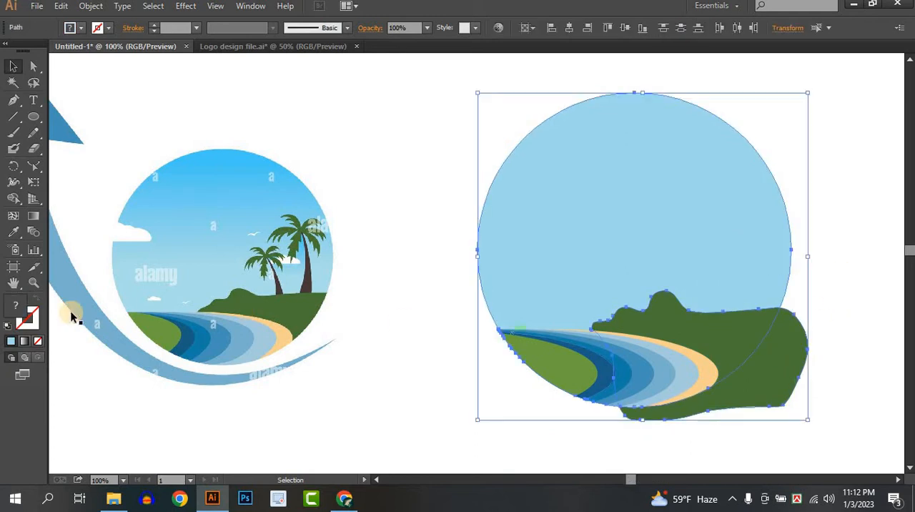
pyautogui.click(14, 199)
pyautogui.keyDown('alt'); pyautogui.click(787, 383); pyautogui.keyUp('alt')
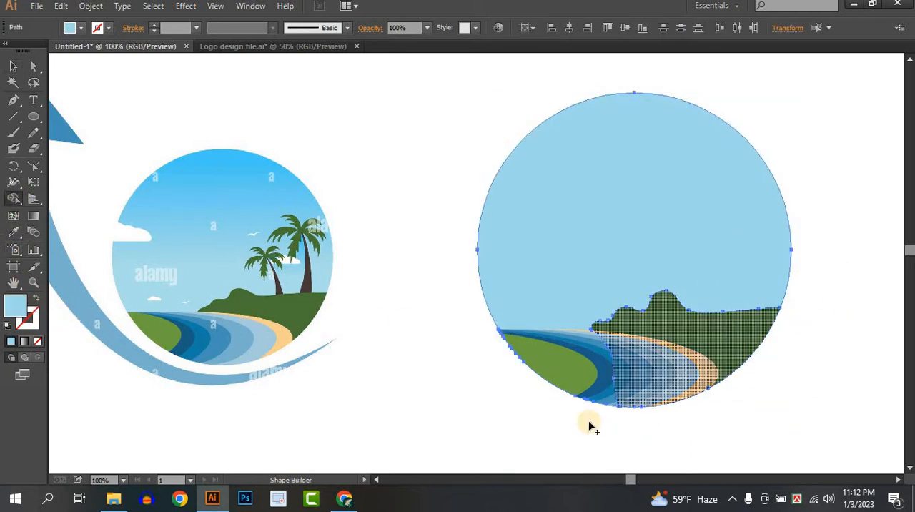
pyautogui.click(12, 66)
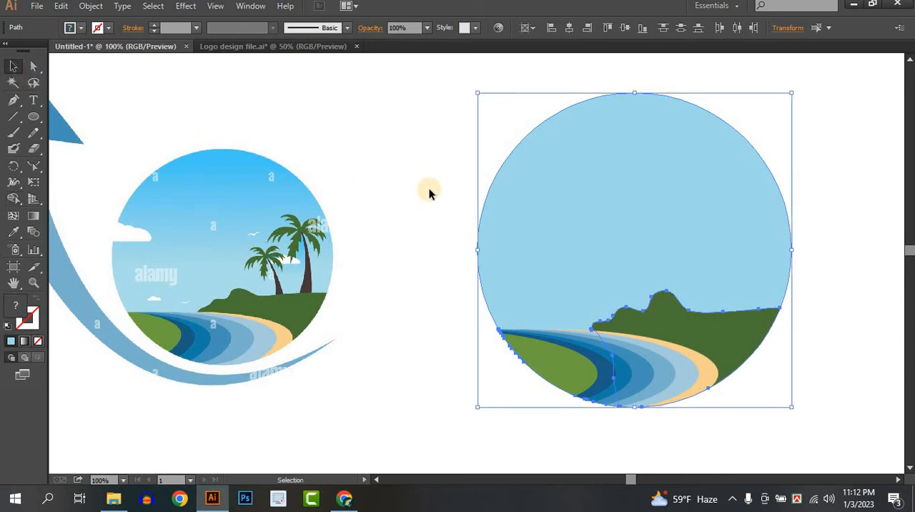
pyautogui.click(431, 195)
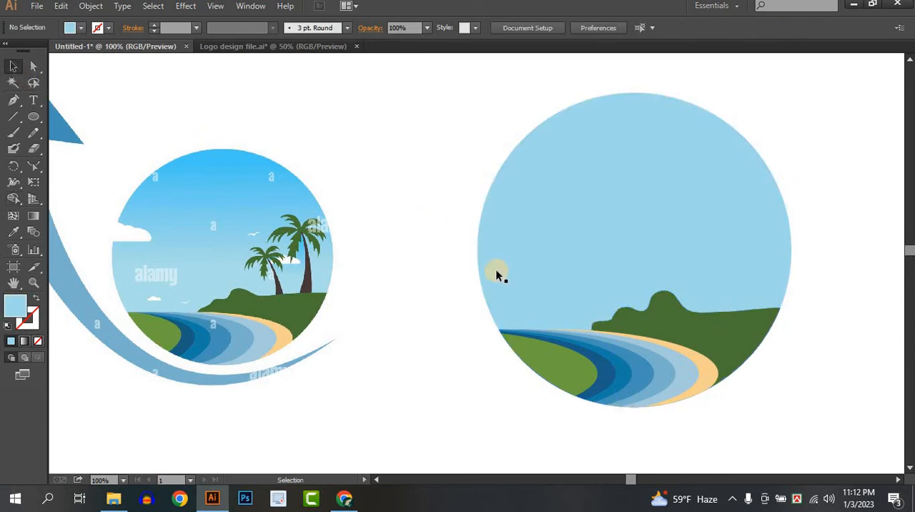
# Step: Smooth the upper outline of the dark green hill with the Smooth tool, then deselect it
pyautogui.click(700, 320)
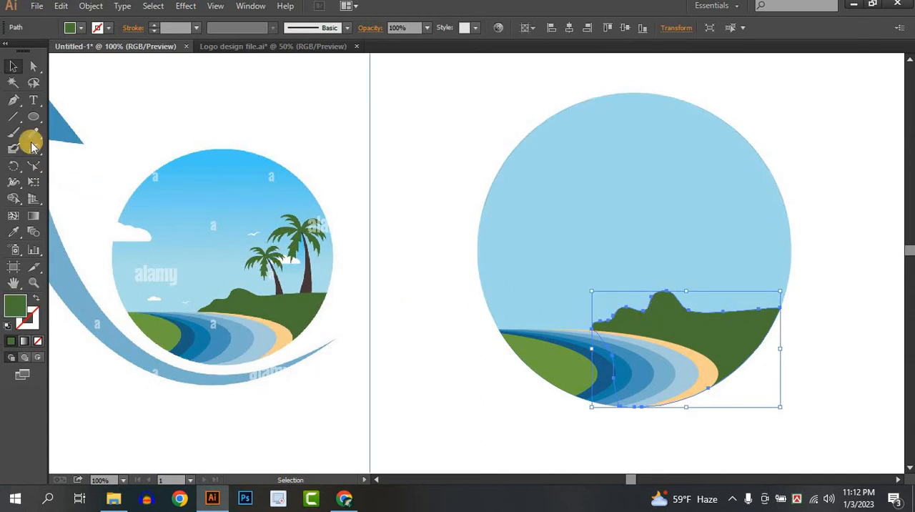
pyautogui.moveTo(33, 132); pyautogui.dragTo(94, 153)
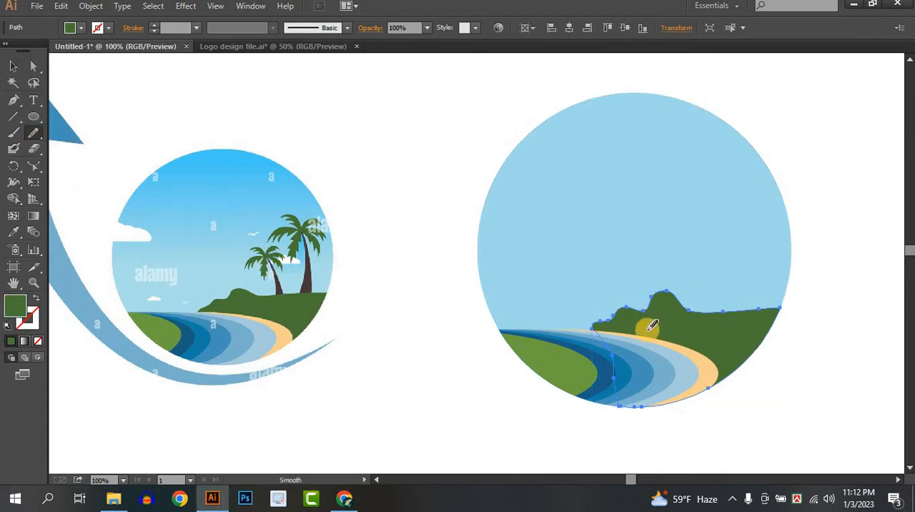
pyautogui.moveTo(590, 312)
pyautogui.mouseDown()
pyautogui.moveTo(658, 304)
pyautogui.moveTo(673, 289)
pyautogui.moveTo(613, 315)
pyautogui.moveTo(657, 297)
pyautogui.mouseUp()
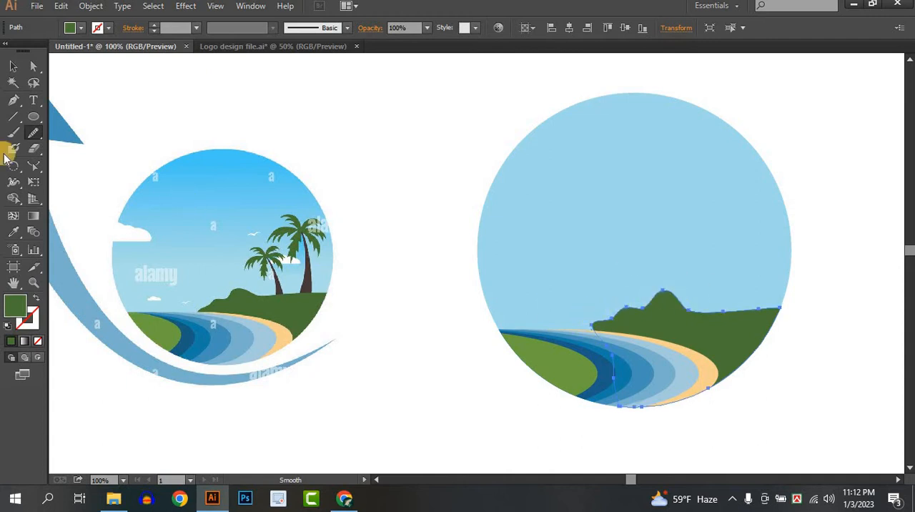
pyautogui.click(16, 65)
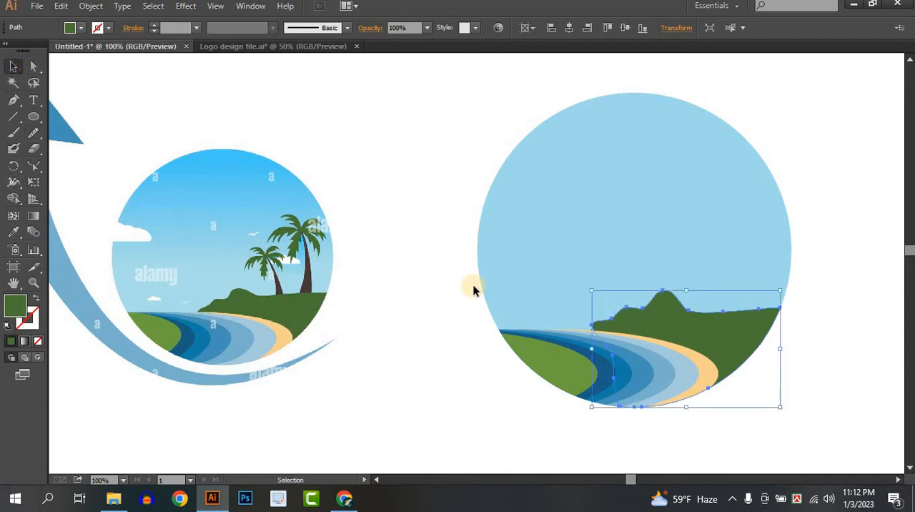
pyautogui.click(496, 409)
pyautogui.moveTo(464, 394); pyautogui.dragTo(476, 421)
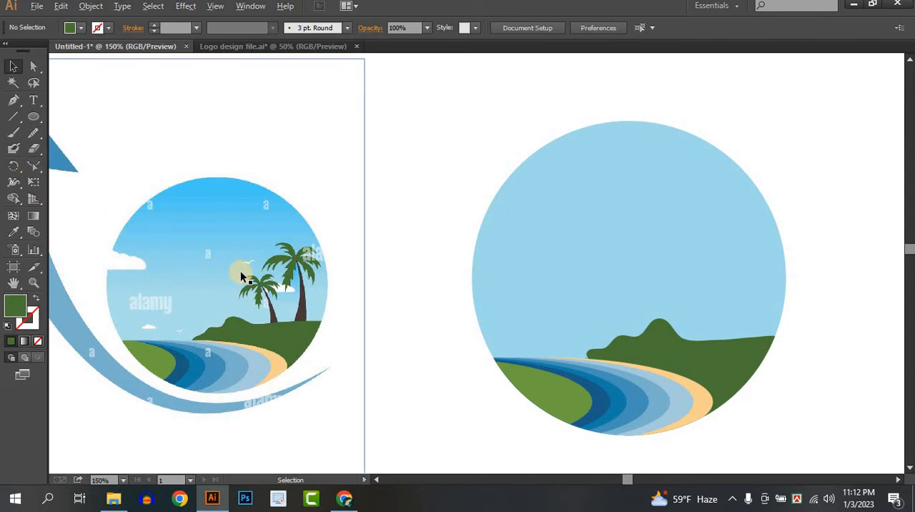
pyautogui.scroll(1, 240, 271)
pyautogui.moveTo(187, 268); pyautogui.dragTo(212, 262)
pyautogui.scroll(-1, 313, 275)
pyautogui.moveTo(314, 226); pyautogui.dragTo(273, 236)
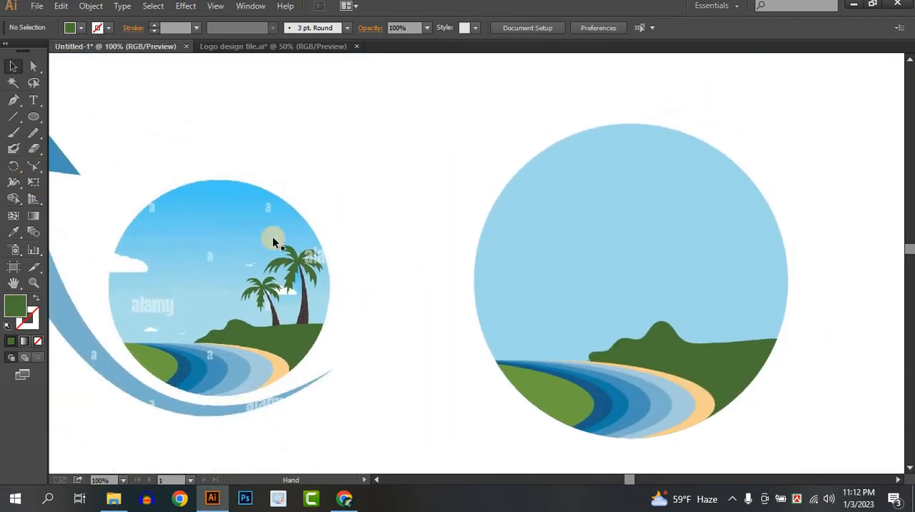
pyautogui.click(32, 137)
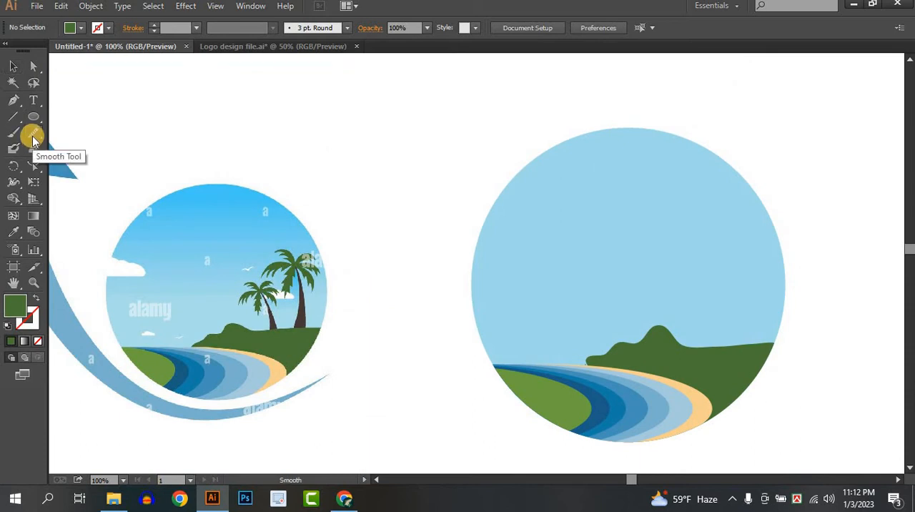
pyautogui.doubleClick(32, 136)
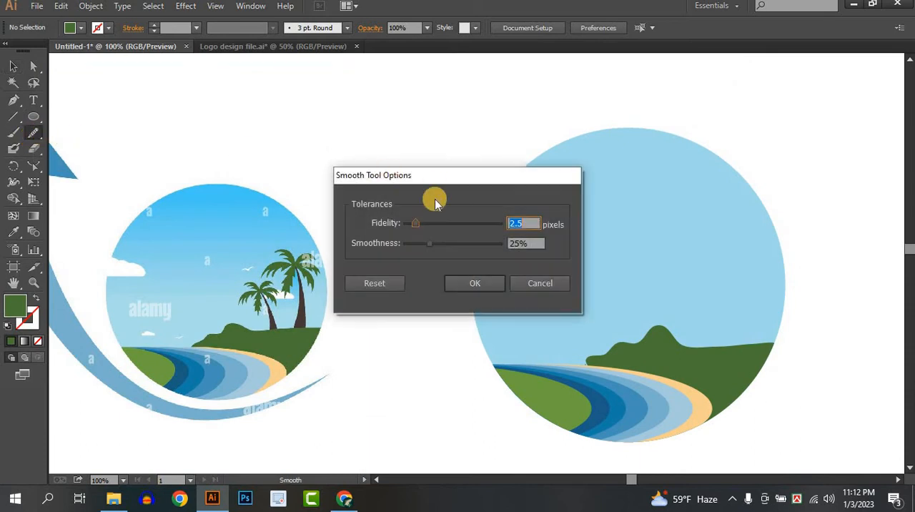
pyautogui.click(526, 284)
# Step: Try to outline a cloud freehand with the Pencil at the sky circle's left edge, undoing each attempt
pyautogui.moveTo(36, 137); pyautogui.dragTo(79, 131)
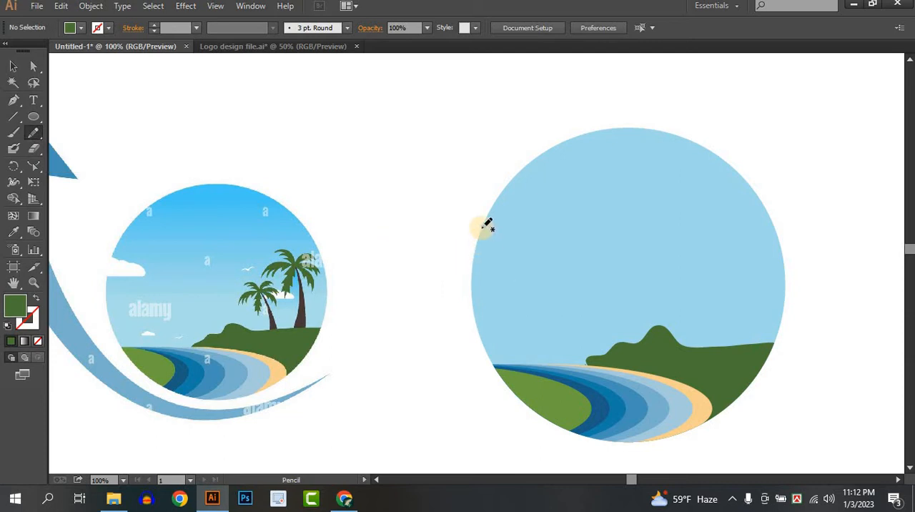
pyautogui.moveTo(505, 239); pyautogui.dragTo(521, 235)
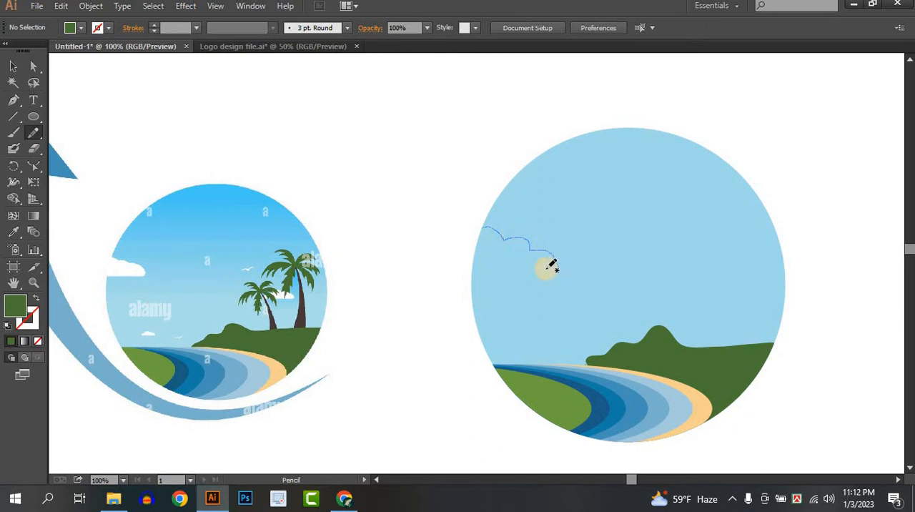
pyautogui.moveTo(552, 265); pyautogui.dragTo(470, 266)
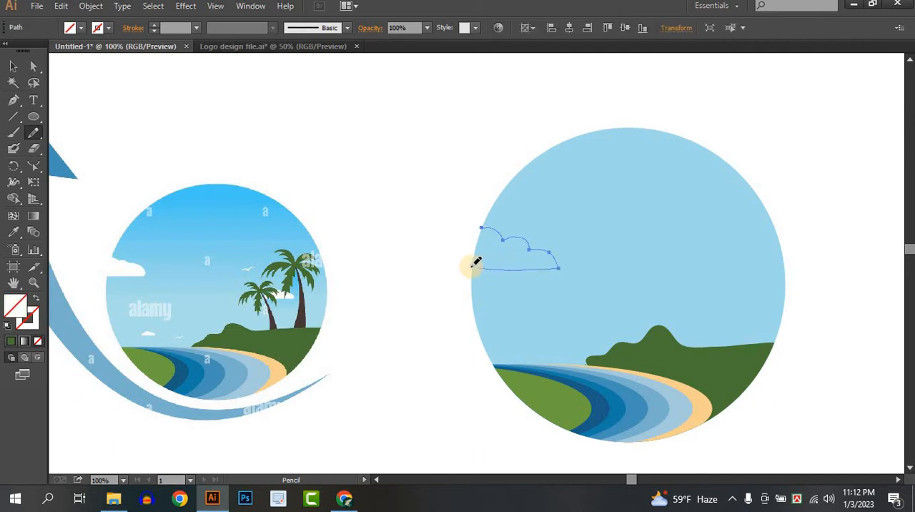
pyautogui.hotkey('ctrl', 'z')
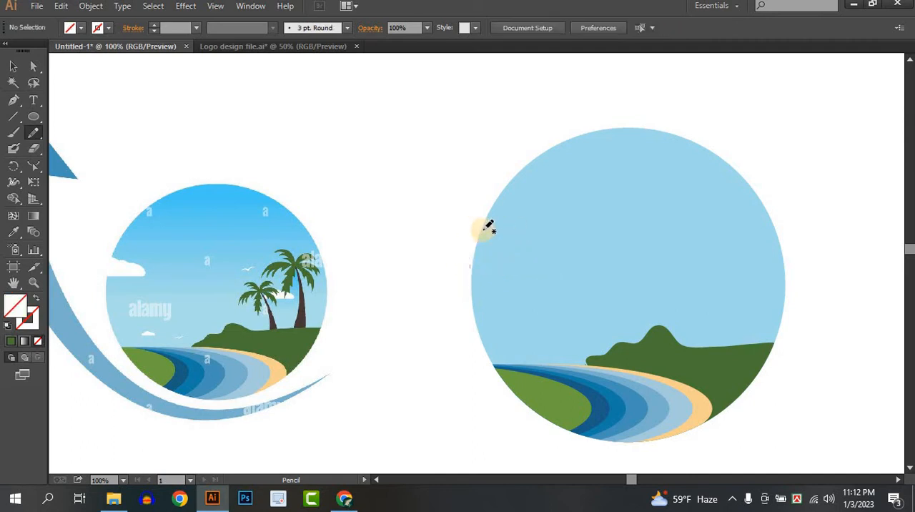
pyautogui.moveTo(486, 229)
pyautogui.mouseDown()
pyautogui.moveTo(506, 232)
pyautogui.moveTo(494, 233)
pyautogui.mouseUp()
pyautogui.hotkey('ctrl', 'z')
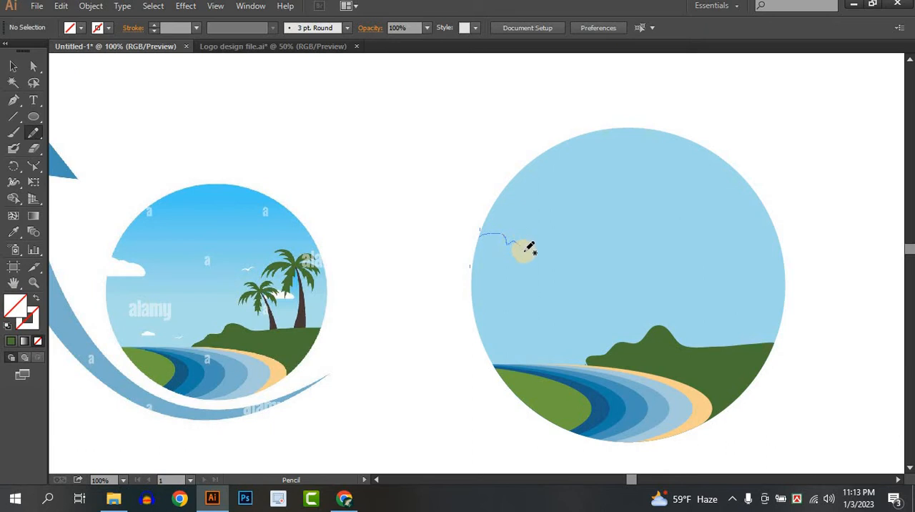
pyautogui.moveTo(530, 247); pyautogui.dragTo(505, 240)
pyautogui.hotkey('ctrl', 'z')
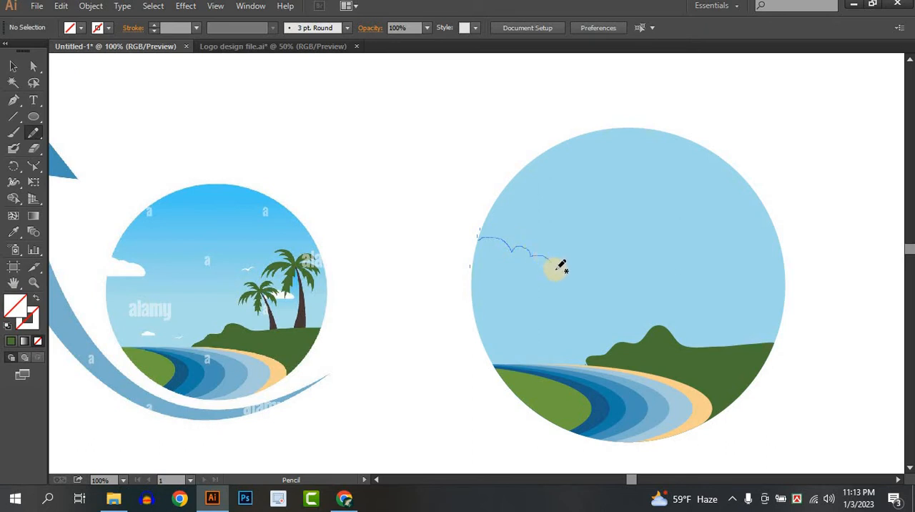
# Step: Draw a closed freehand cloud overlapping the sky circle's left edge with the Pencil and fill it with the reference cloud's white
pyautogui.moveTo(556, 268)
pyautogui.mouseDown()
pyautogui.moveTo(464, 274)
pyautogui.moveTo(456, 244)
pyautogui.moveTo(476, 235)
pyautogui.mouseUp()
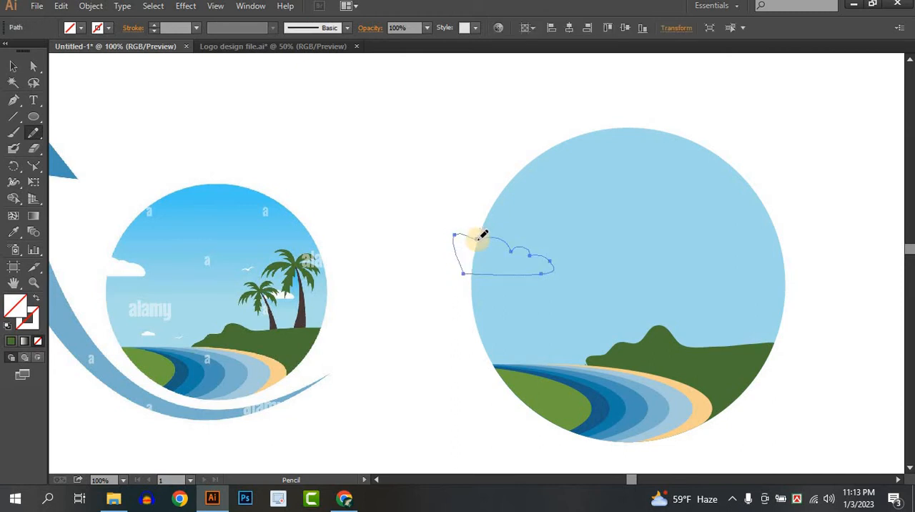
pyautogui.click(16, 233)
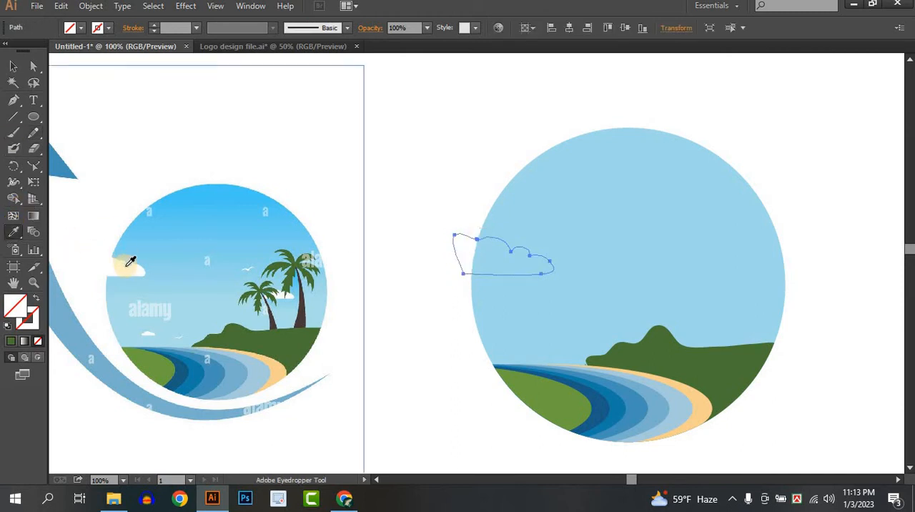
pyautogui.click(128, 267)
pyautogui.click(13, 66)
pyautogui.click(479, 180)
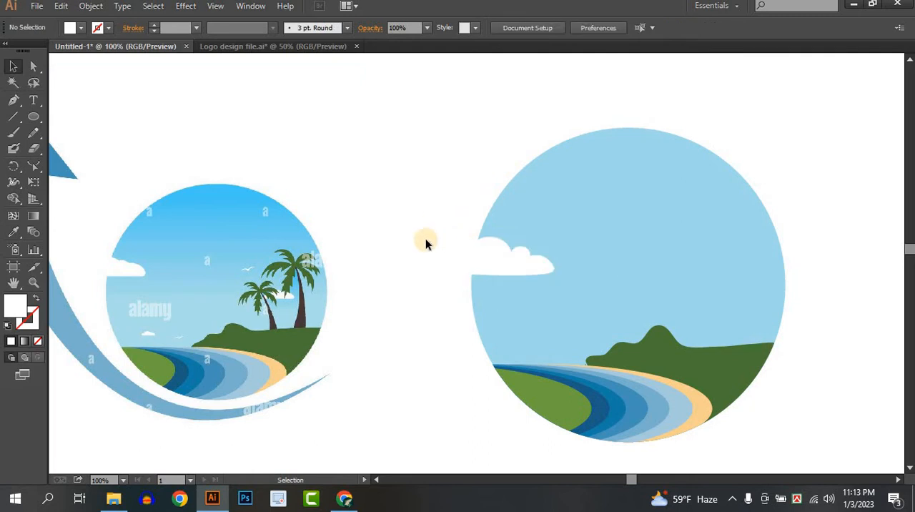
# Step: Cut away the part of the white cloud lying outside the sky circle with the Shape Builder
pyautogui.moveTo(499, 259); pyautogui.dragTo(442, 193)
pyautogui.click(15, 202)
pyautogui.click(12, 67)
pyautogui.click(362, 188)
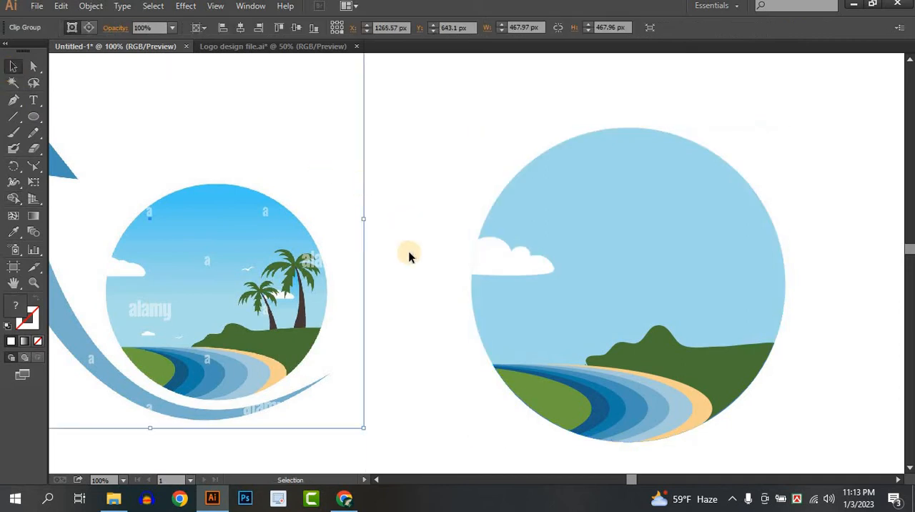
pyautogui.click(398, 308)
pyautogui.moveTo(517, 381); pyautogui.dragTo(500, 380)
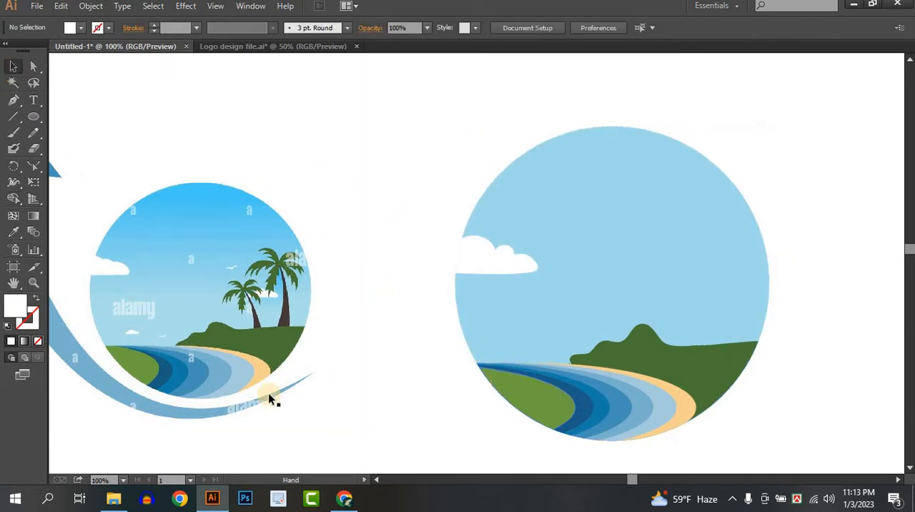
# Step: Examine the reference's palm trees, birds and small clouds, and check the outlines of the shapes drawn so far
pyautogui.keyDown('alt'); pyautogui.scroll(2, 166, 326); pyautogui.keyUp('alt')
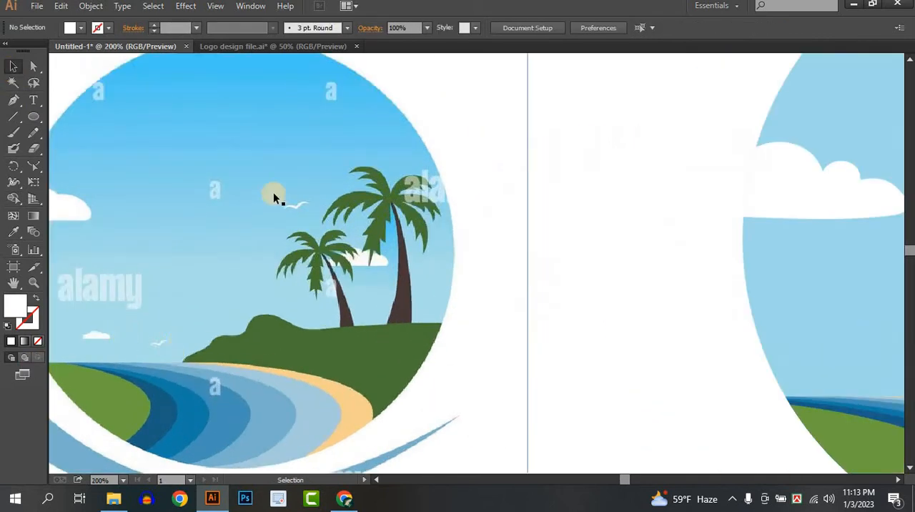
pyautogui.keyDown('alt'); pyautogui.scroll(-1, 543, 267); pyautogui.keyUp('alt')
pyautogui.moveTo(534, 335); pyautogui.dragTo(292, 285)
pyautogui.keyDown('alt'); pyautogui.scroll(-1, 422, 285); pyautogui.keyUp('alt')
pyautogui.moveTo(642, 323); pyautogui.dragTo(591, 357)
pyautogui.moveTo(372, 184); pyautogui.dragTo(698, 400)
pyautogui.press('a')
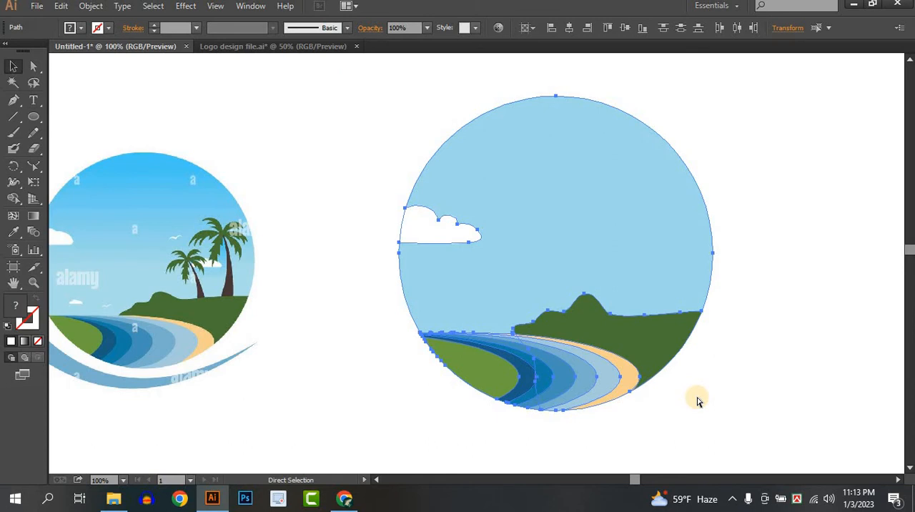
pyautogui.click(699, 402)
pyautogui.press('v')
pyautogui.moveTo(633, 302); pyautogui.dragTo(659, 356)
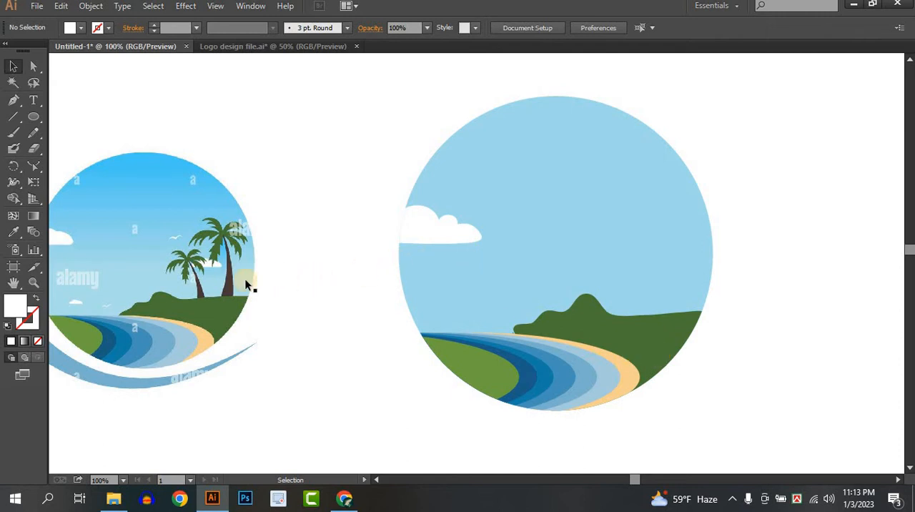
pyautogui.scroll(1, 375, 285)
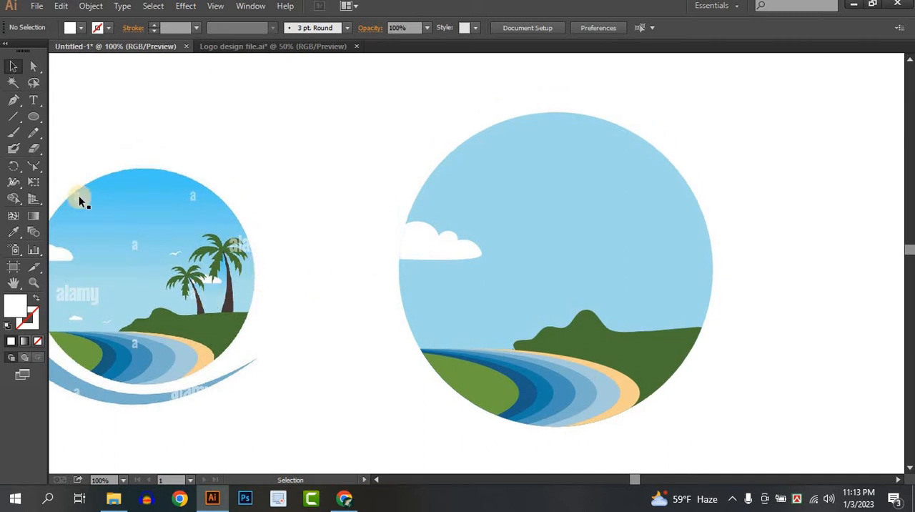
# Step: Move the reference logo closer to the drawn circle so its palm trees sit beside the scene
pyautogui.click(13, 100)
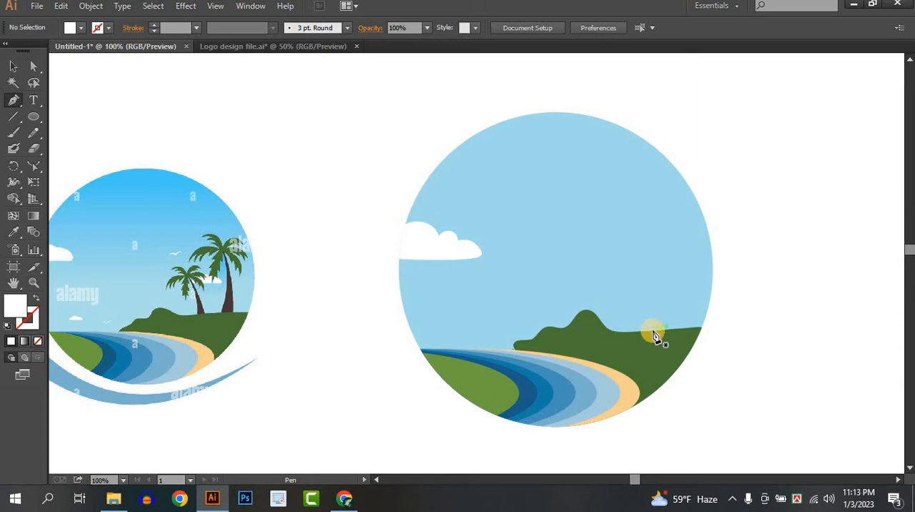
pyautogui.scroll(1, 653, 334)
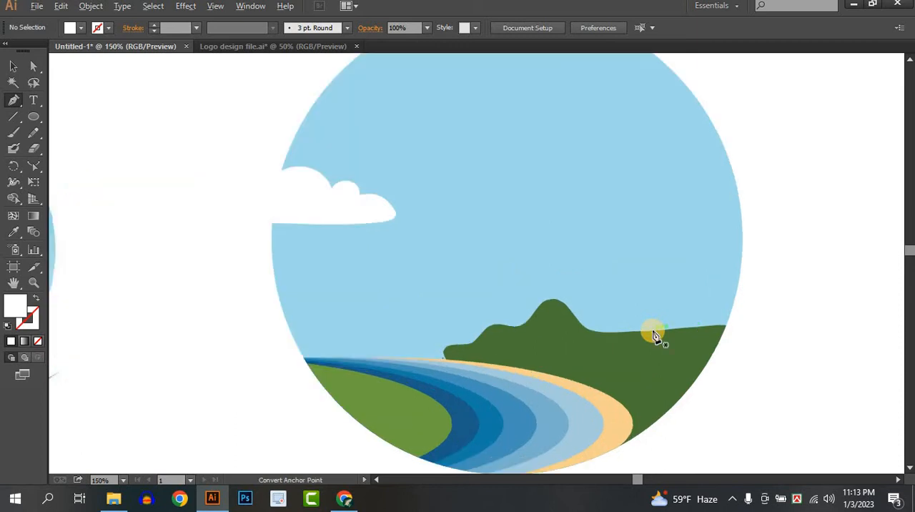
pyautogui.scroll(-1, 653, 335)
pyautogui.click(13, 66)
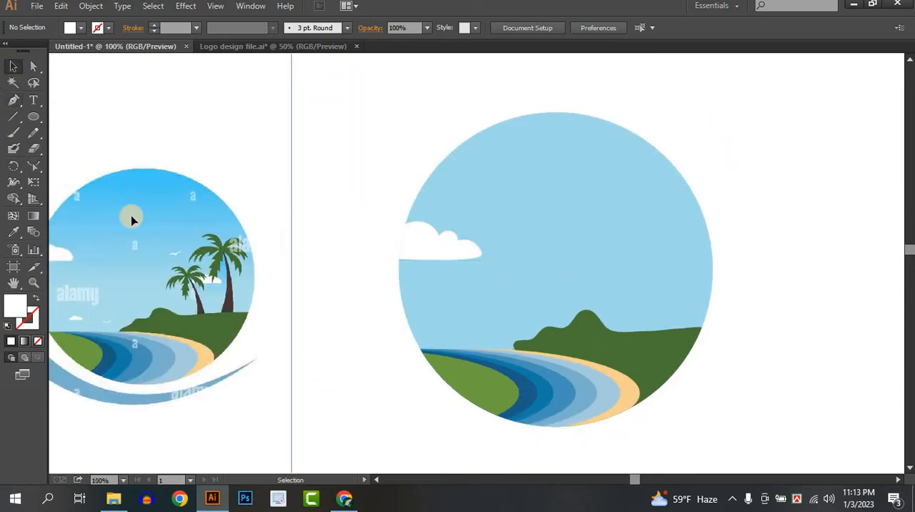
pyautogui.moveTo(130, 220); pyautogui.dragTo(324, 272)
pyautogui.scroll(1, 688, 274)
pyautogui.moveTo(687, 274); pyautogui.dragTo(690, 254)
# Step: Draw the curved left edge of a palm trunk with the Pen, rising from the hill's flat right part into the sky
pyautogui.click(15, 100)
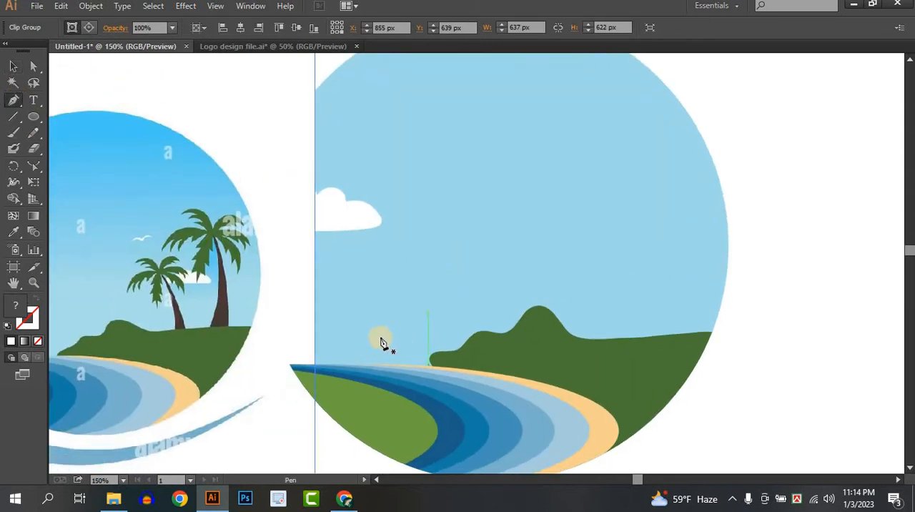
pyautogui.click(637, 338)
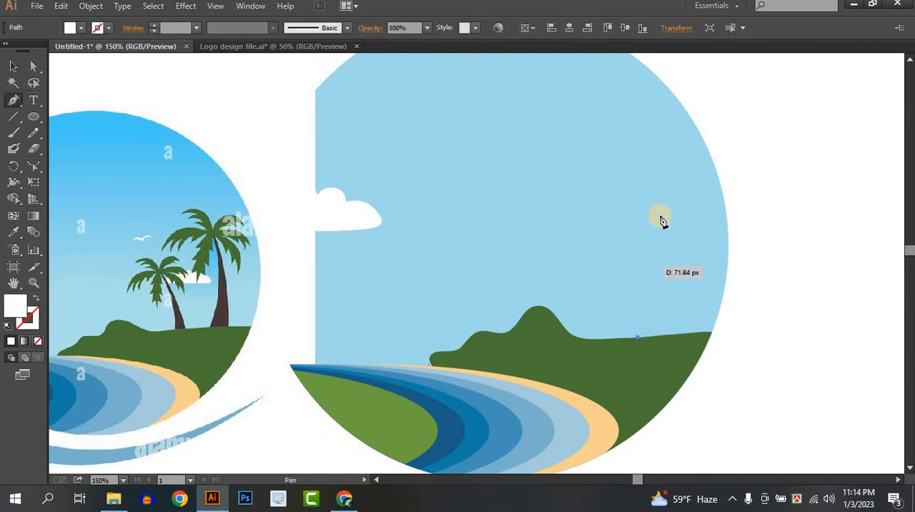
pyautogui.moveTo(632, 184); pyautogui.dragTo(586, 129)
pyautogui.click(633, 186)
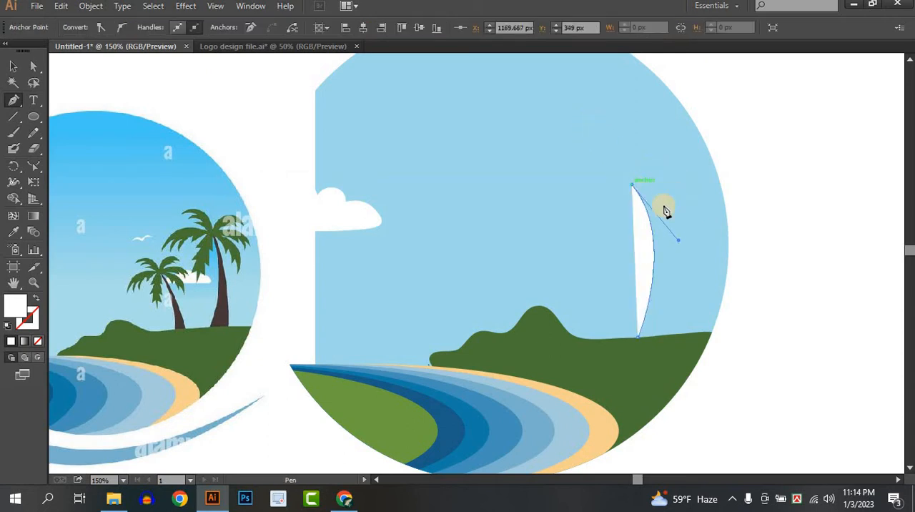
pyautogui.moveTo(663, 335); pyautogui.dragTo(641, 447)
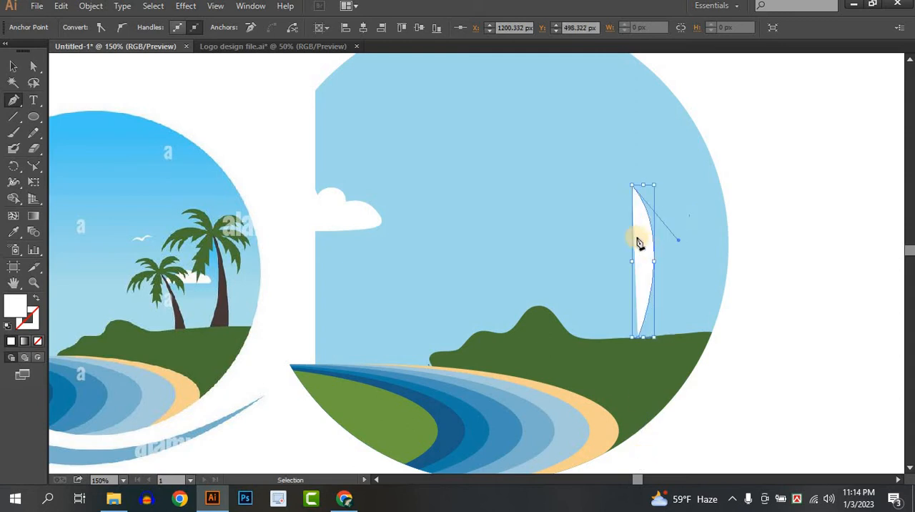
# Step: Add the palm trunk's narrow tip and curved right edge down to the hill, closing the shape along its base
pyautogui.moveTo(633, 186); pyautogui.dragTo(637, 188)
pyautogui.scroll(1, 638, 183)
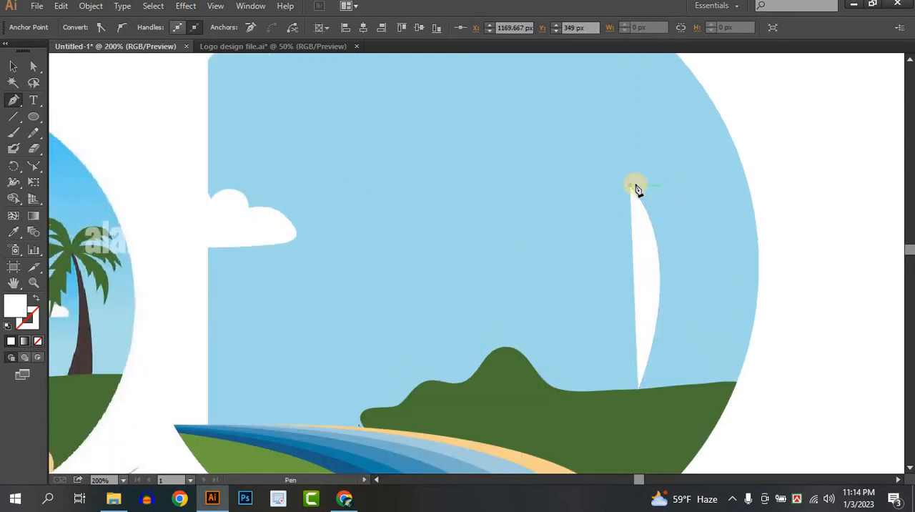
pyautogui.scroll(-1, 670, 332)
pyautogui.scroll(-1, 670, 331)
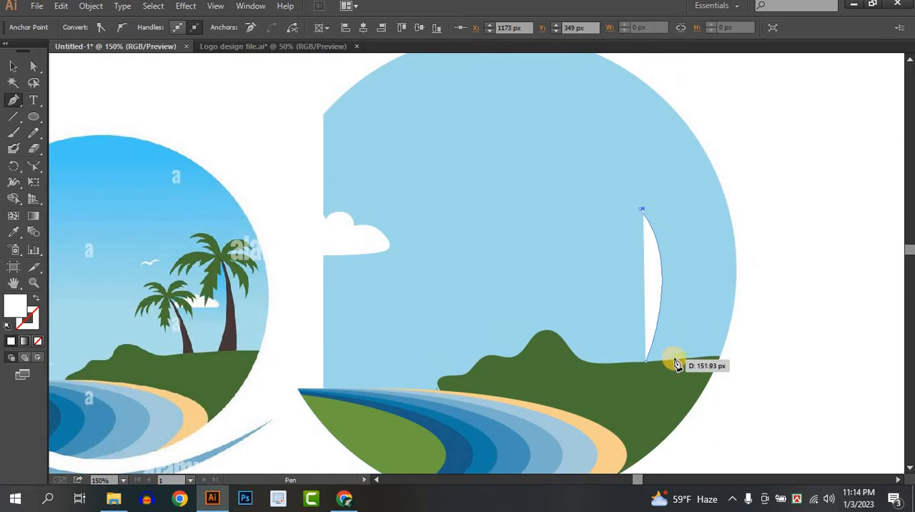
pyautogui.moveTo(673, 359); pyautogui.dragTo(664, 397)
pyautogui.moveTo(664, 447); pyautogui.dragTo(656, 427)
pyautogui.moveTo(680, 309); pyautogui.dragTo(619, 315)
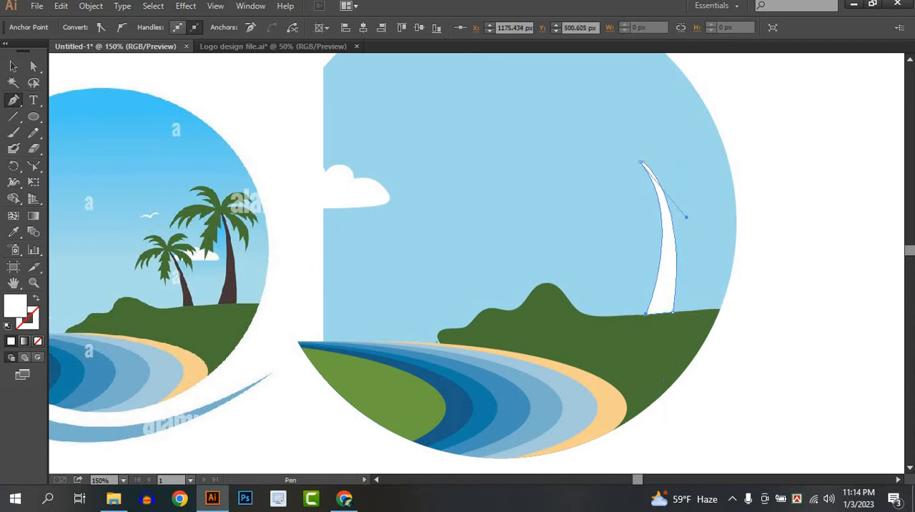
# Step: Fill the palm trunk with the dark brown sampled from the reference's large palm trunk
pyautogui.click(14, 232)
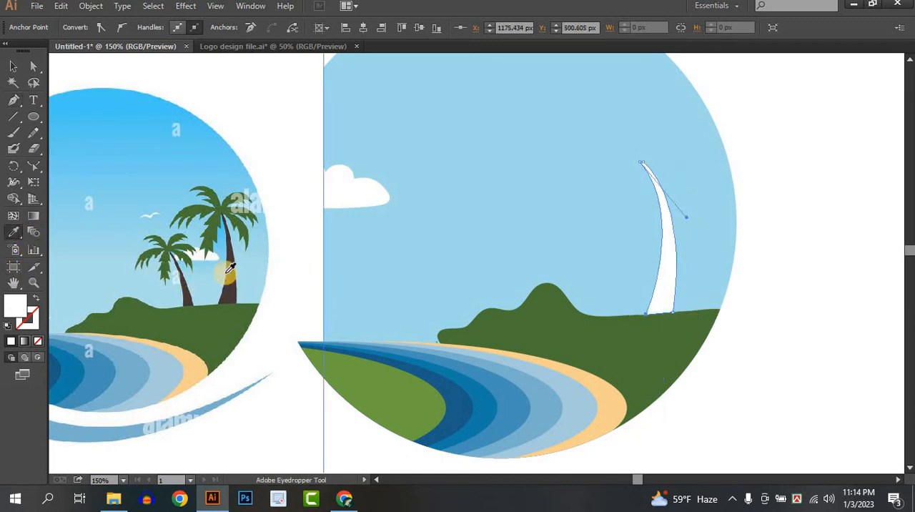
pyautogui.click(228, 289)
pyautogui.click(13, 66)
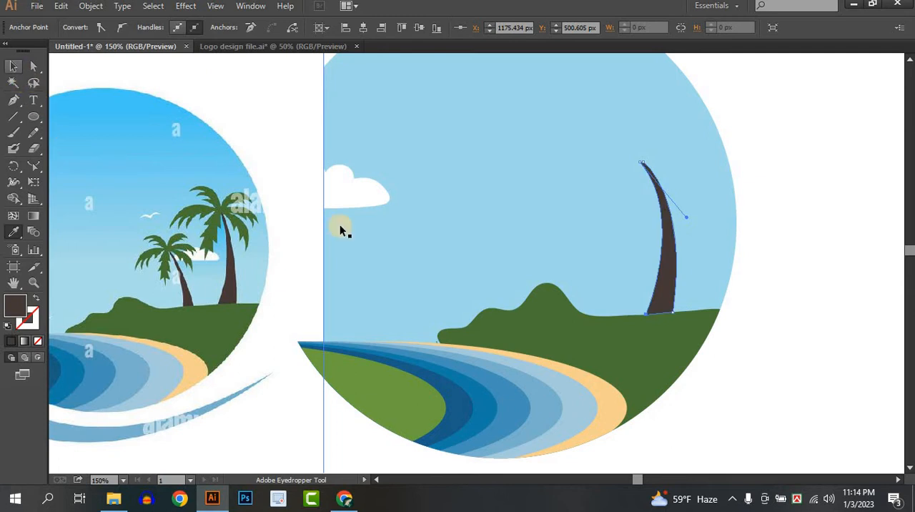
# Step: Draw a second, shorter curved palm trunk with the Pen, standing on the hill beside the tall trunk and narrowing into the sky
pyautogui.click(845, 315)
pyautogui.click(14, 100)
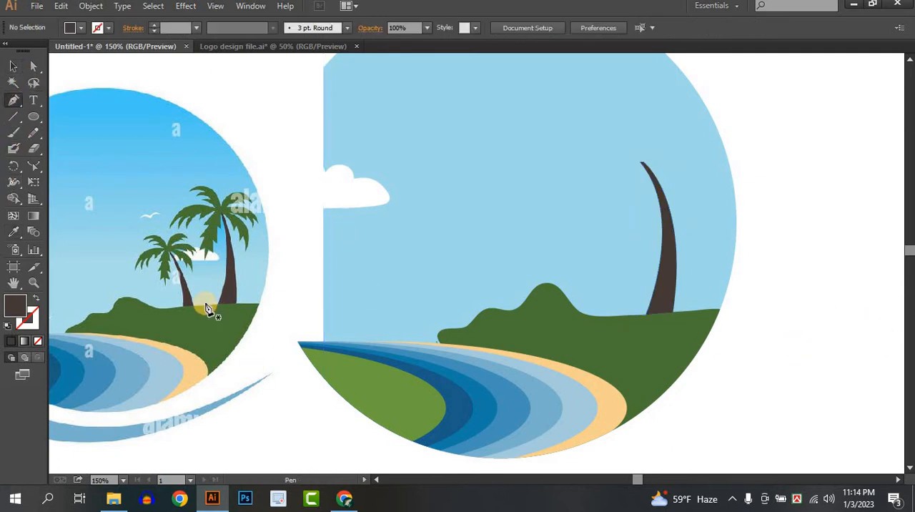
pyautogui.click(614, 315)
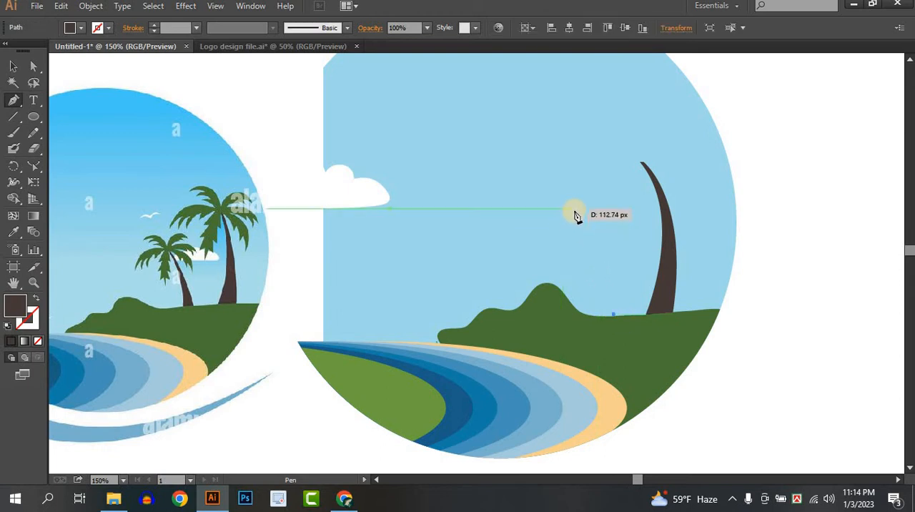
pyautogui.moveTo(573, 223); pyautogui.dragTo(527, 191)
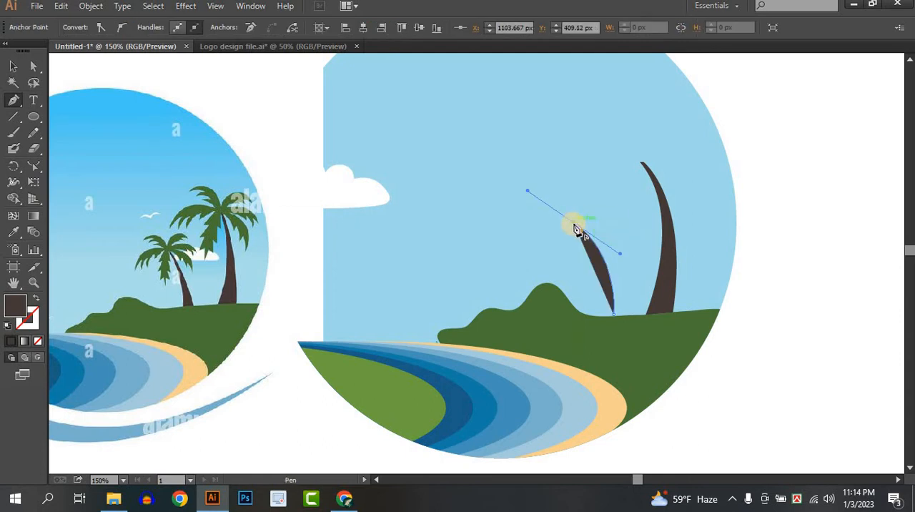
pyautogui.click(575, 225)
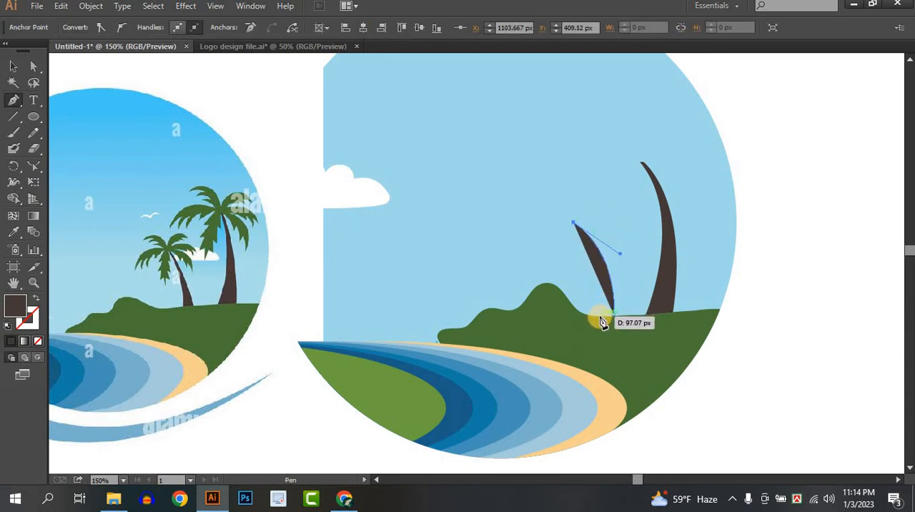
pyautogui.moveTo(597, 319); pyautogui.dragTo(620, 315)
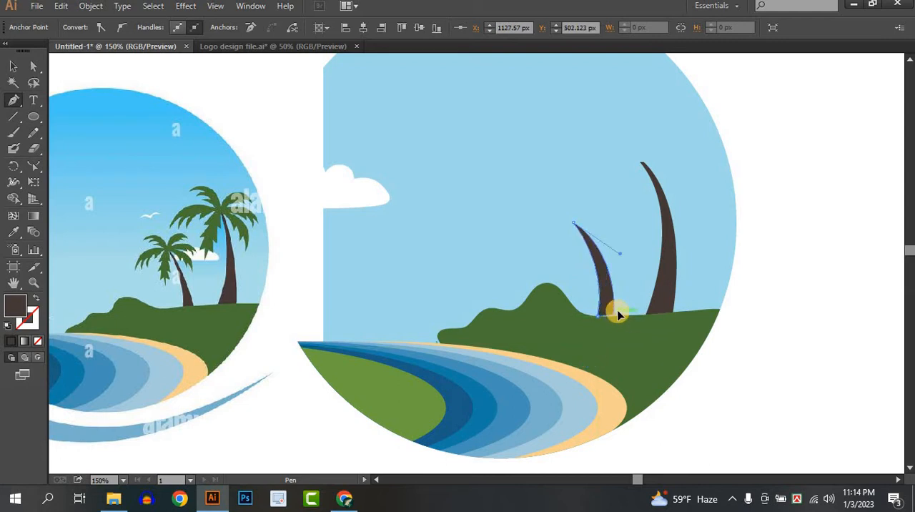
pyautogui.click(13, 66)
pyautogui.click(782, 263)
# Step: Select both palm trunks and lock them in place
pyautogui.moveTo(751, 303); pyautogui.dragTo(741, 334)
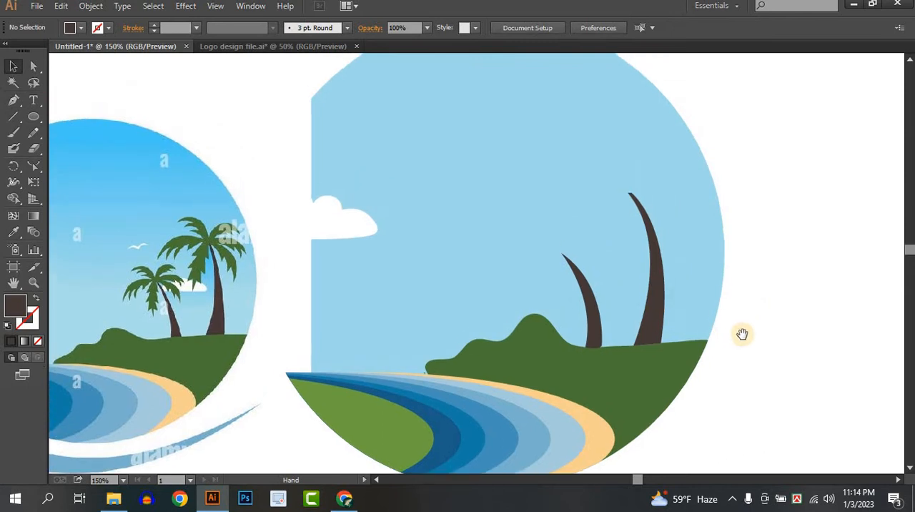
pyautogui.hotkey('ctrl', '-')
pyautogui.moveTo(565, 317); pyautogui.dragTo(596, 302)
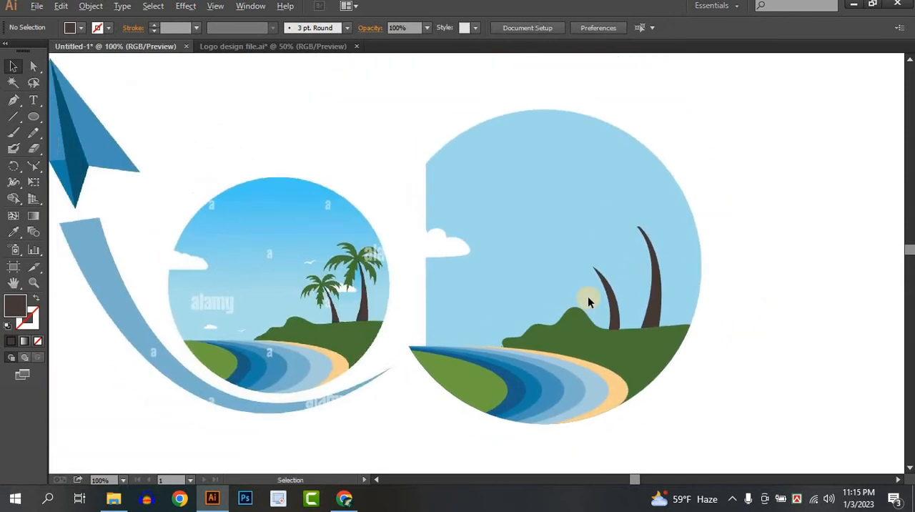
pyautogui.scroll(1, 588, 295)
pyautogui.moveTo(607, 356); pyautogui.dragTo(607, 356)
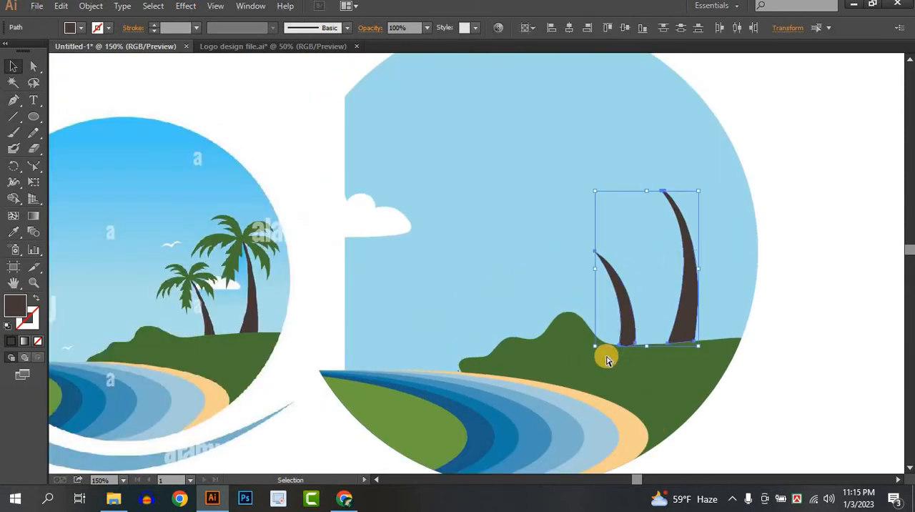
pyautogui.hotkey('ctrl', '2')
# Step: Move the reference logo closer to the drawn trunks and bring it to the front
pyautogui.moveTo(587, 308); pyautogui.dragTo(617, 325)
pyautogui.moveTo(460, 292); pyautogui.dragTo(428, 290)
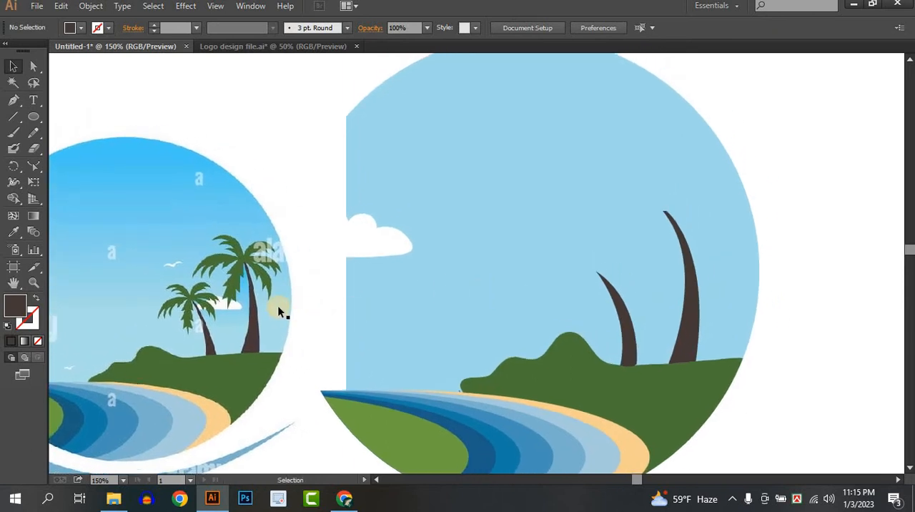
pyautogui.scroll(1, 276, 299)
pyautogui.moveTo(524, 292); pyautogui.dragTo(463, 289)
pyautogui.moveTo(239, 291); pyautogui.dragTo(360, 251)
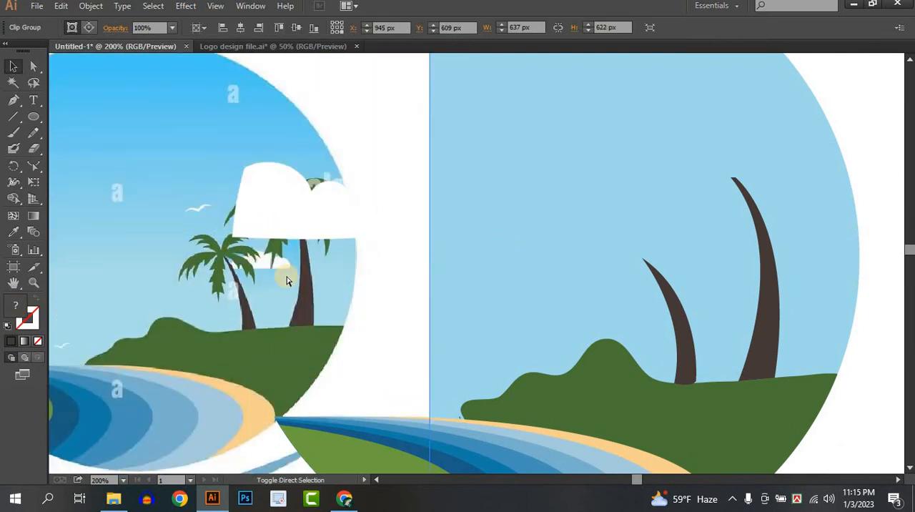
pyautogui.hotkey('ctrl', 'shift', ']')
pyautogui.moveTo(533, 236); pyautogui.dragTo(491, 257)
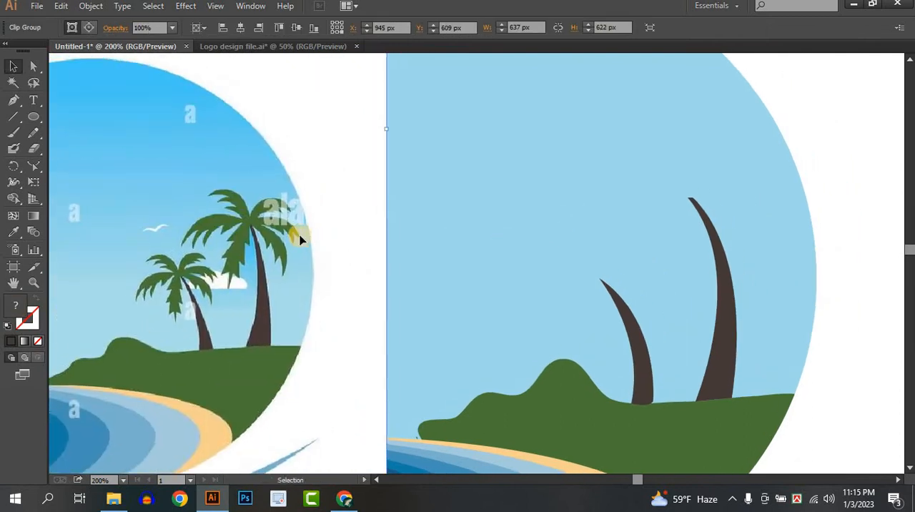
pyautogui.moveTo(284, 234); pyautogui.dragTo(267, 234)
pyautogui.moveTo(528, 229); pyautogui.dragTo(511, 229)
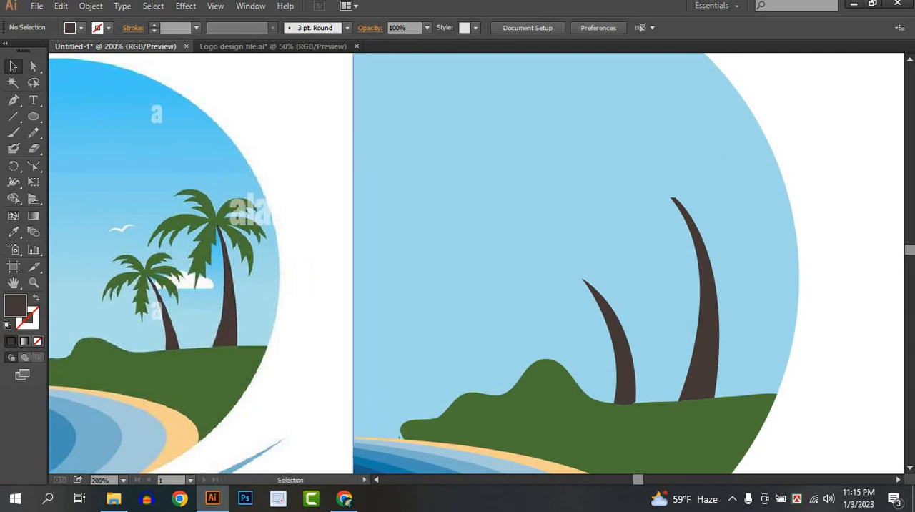
# Step: Start a palm frond outline with the Pen at the tip of the tall trunk
pyautogui.click(12, 101)
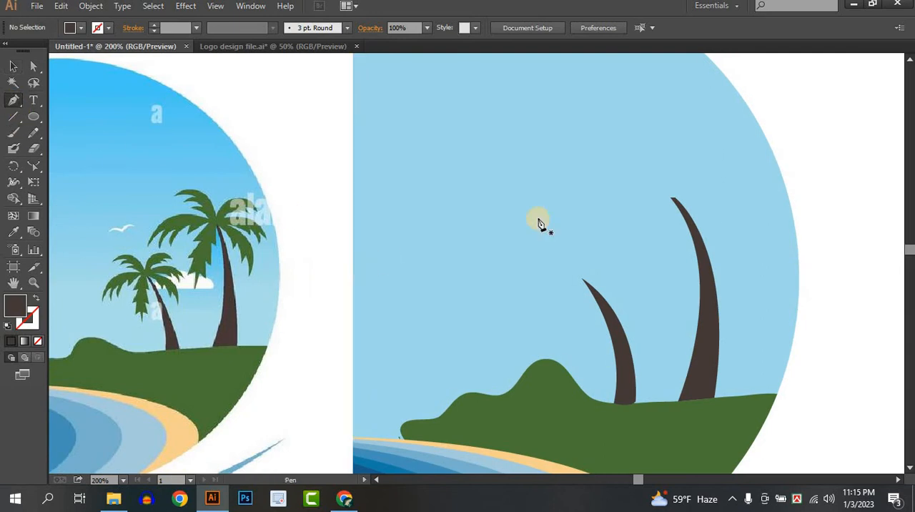
pyautogui.click(670, 198)
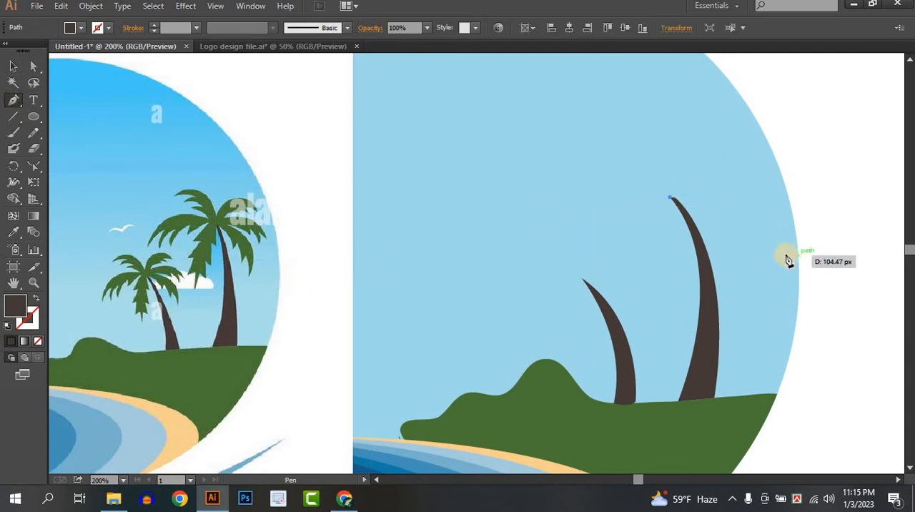
pyautogui.moveTo(775, 256); pyautogui.dragTo(812, 330)
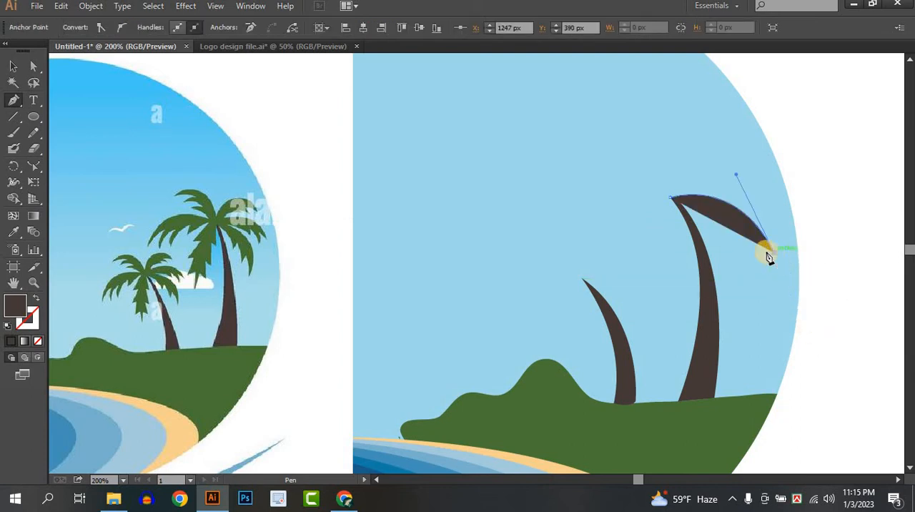
pyautogui.moveTo(769, 256); pyautogui.dragTo(745, 234)
pyautogui.hotkey('ctrl', 'z')
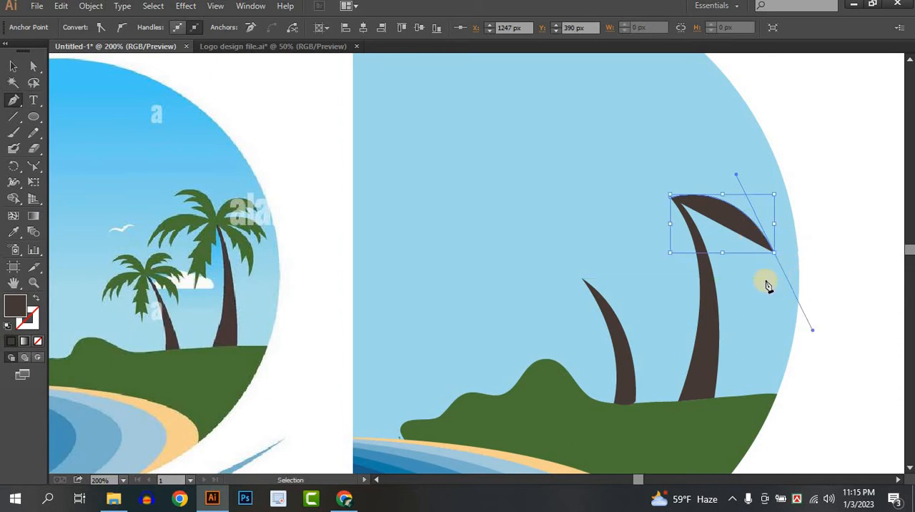
pyautogui.hotkey('ctrl', 'z')
# Step: Draw the frond's arched upper edge to a drooping tip and its toothed underside, closing the shape at the tall trunk's tip
pyautogui.moveTo(751, 270); pyautogui.dragTo(726, 350)
pyautogui.moveTo(751, 272); pyautogui.dragTo(721, 249)
pyautogui.moveTo(673, 199)
pyautogui.mouseDown()
pyautogui.moveTo(683, 218)
pyautogui.moveTo(678, 204)
pyautogui.moveTo(657, 201)
pyautogui.mouseUp()
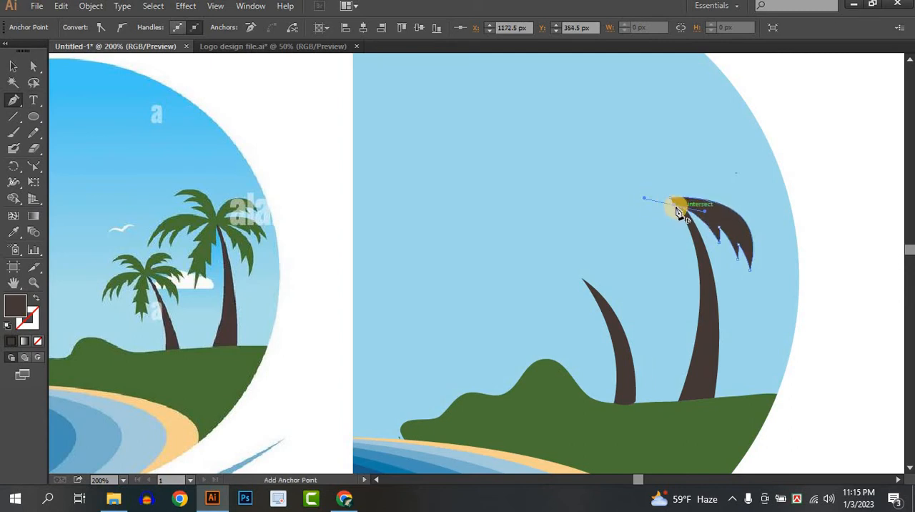
pyautogui.moveTo(673, 203); pyautogui.dragTo(675, 205)
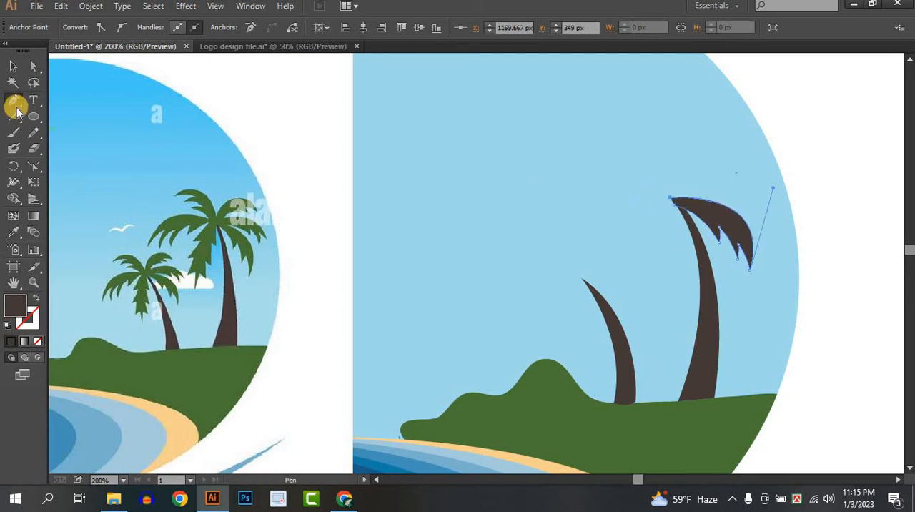
# Step: Fill the frond with the green sampled from the reference's large palm leaves
pyautogui.click(13, 66)
pyautogui.click(13, 232)
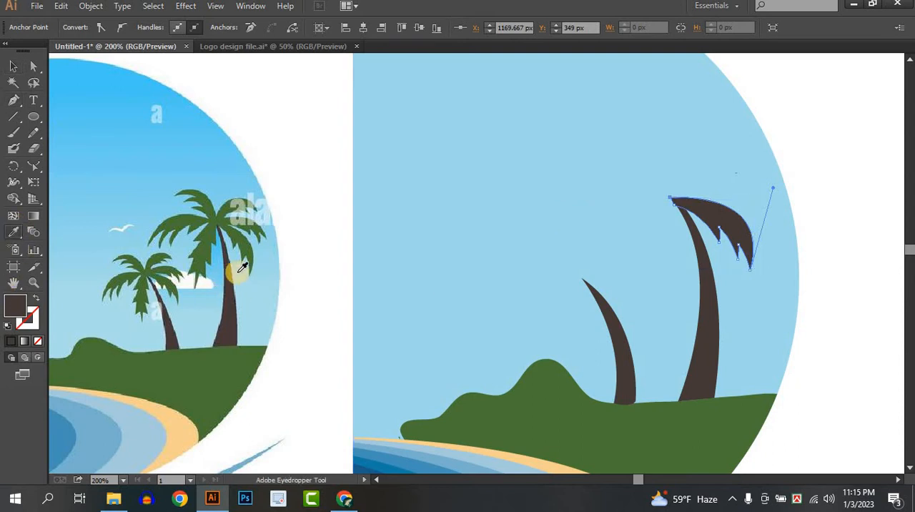
pyautogui.click(205, 242)
pyautogui.press('v')
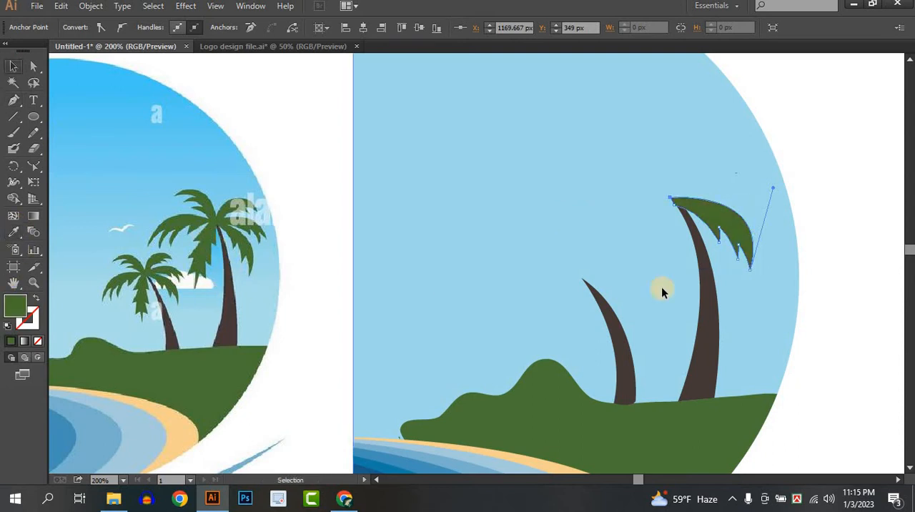
# Step: Duplicate the frond, rotate it upward, shrink it and place its base at the tall trunk's tip above the first frond
pyautogui.click(721, 231)
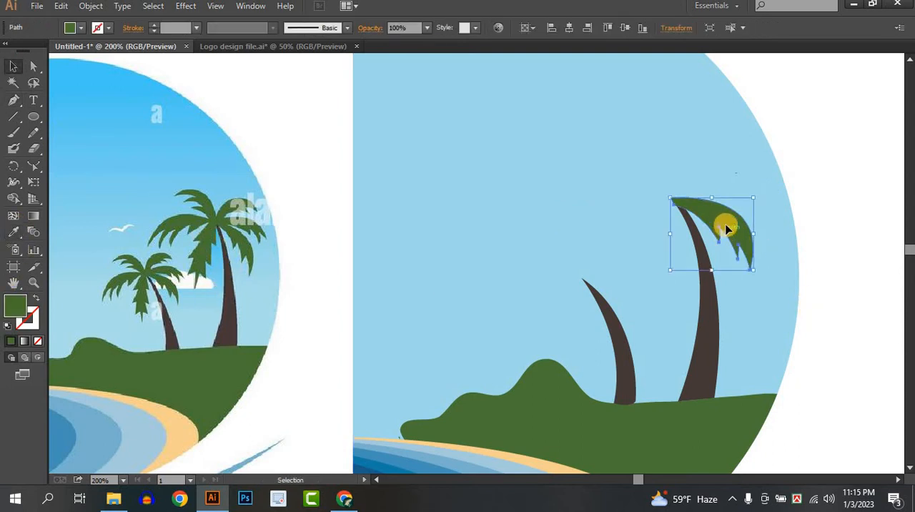
pyautogui.moveTo(727, 229); pyautogui.dragTo(722, 185)
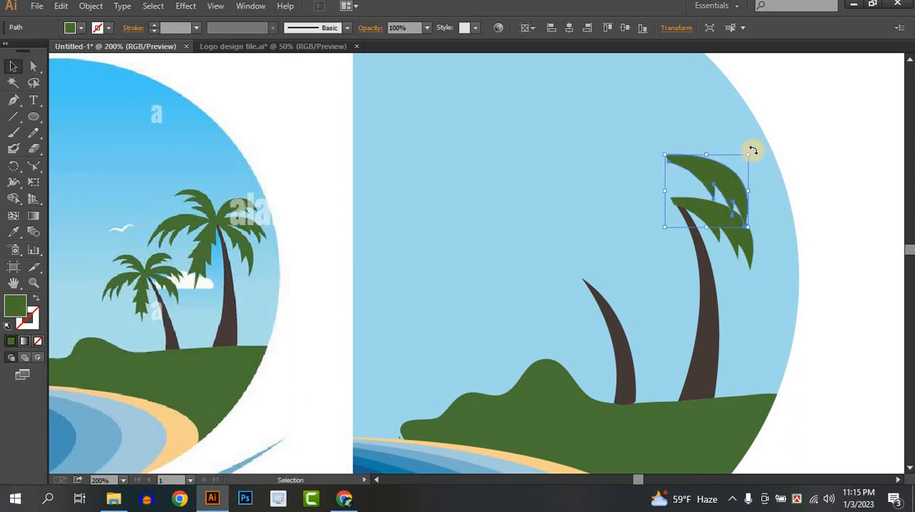
pyautogui.moveTo(753, 150); pyautogui.dragTo(692, 114)
pyautogui.moveTo(708, 168); pyautogui.dragTo(748, 202)
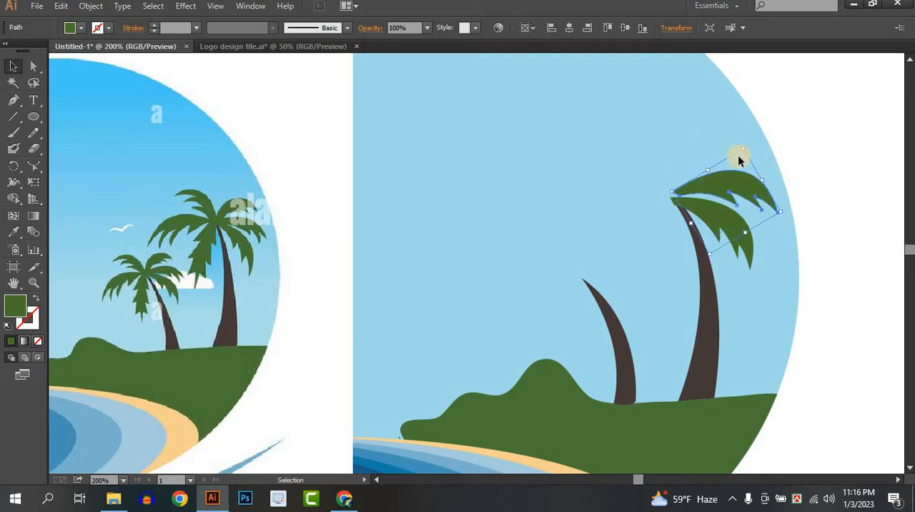
pyautogui.moveTo(744, 149); pyautogui.dragTo(741, 168)
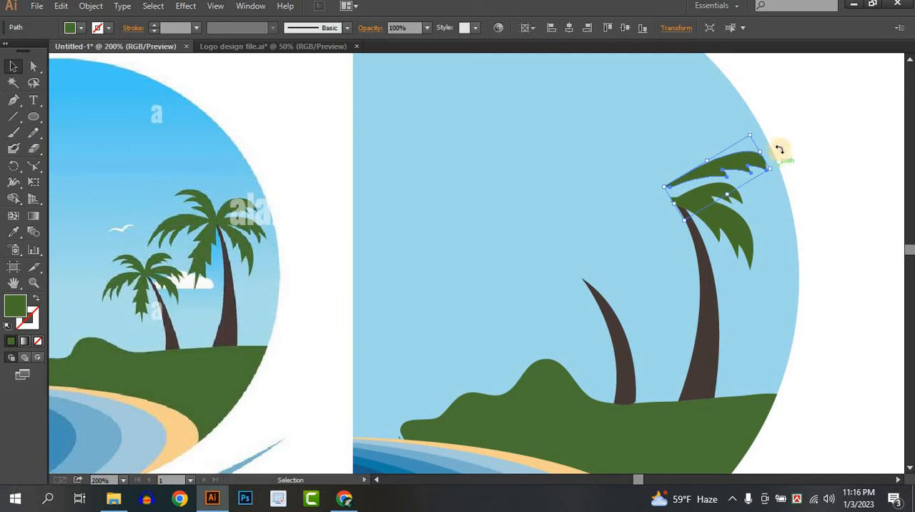
# Step: Rotate the third frond copy steeply upward and place its base at the tall trunk's tip
pyautogui.moveTo(780, 149); pyautogui.dragTo(671, 135)
pyautogui.moveTo(640, 180); pyautogui.dragTo(700, 186)
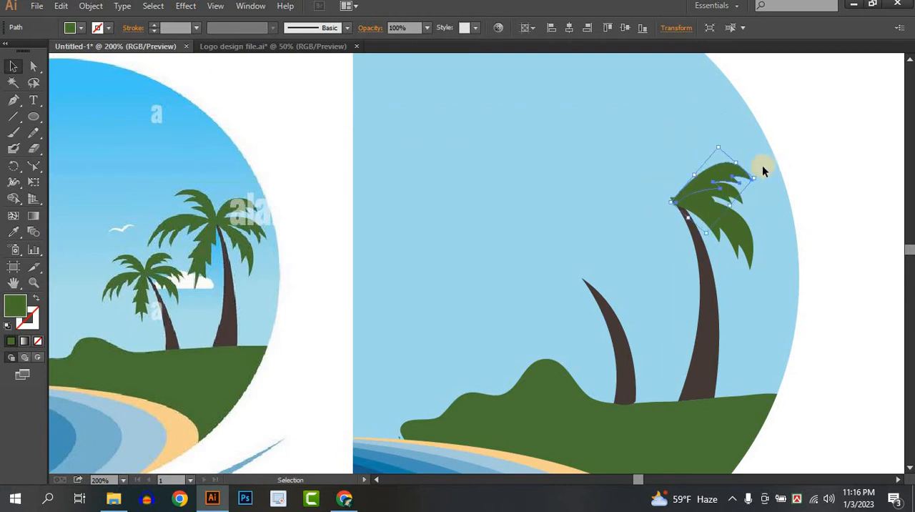
pyautogui.moveTo(759, 176); pyautogui.dragTo(706, 159)
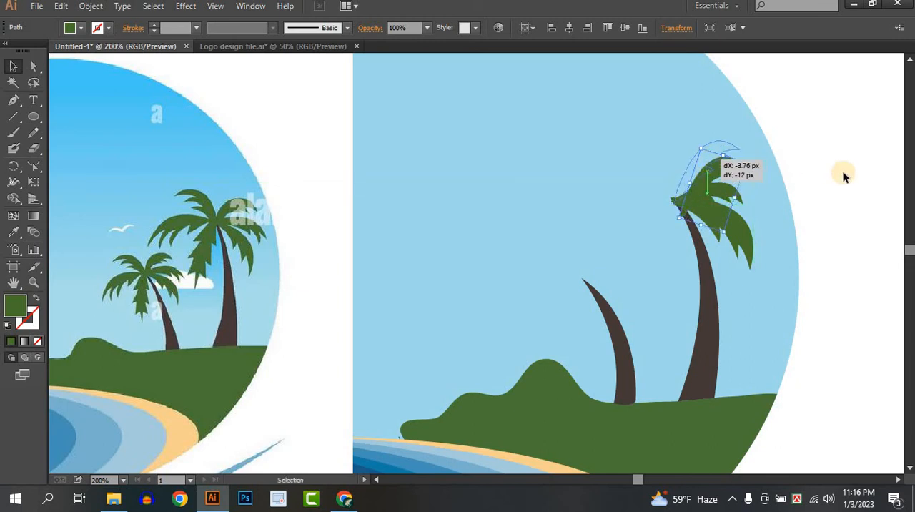
pyautogui.click(844, 177)
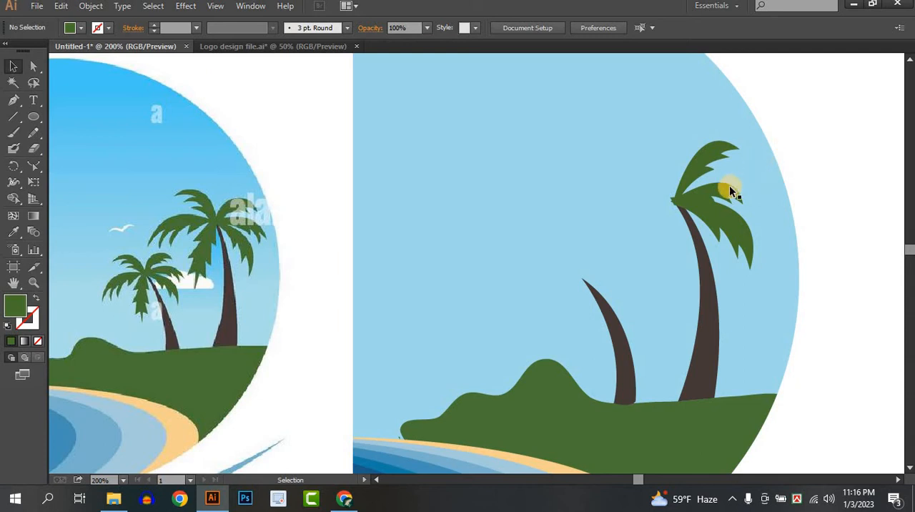
# Step: Copy the middle frond to the tall trunk's left side and reflect it across the horizontal axis
pyautogui.moveTo(729, 187); pyautogui.dragTo(634, 193)
pyautogui.rightClick(636, 194)
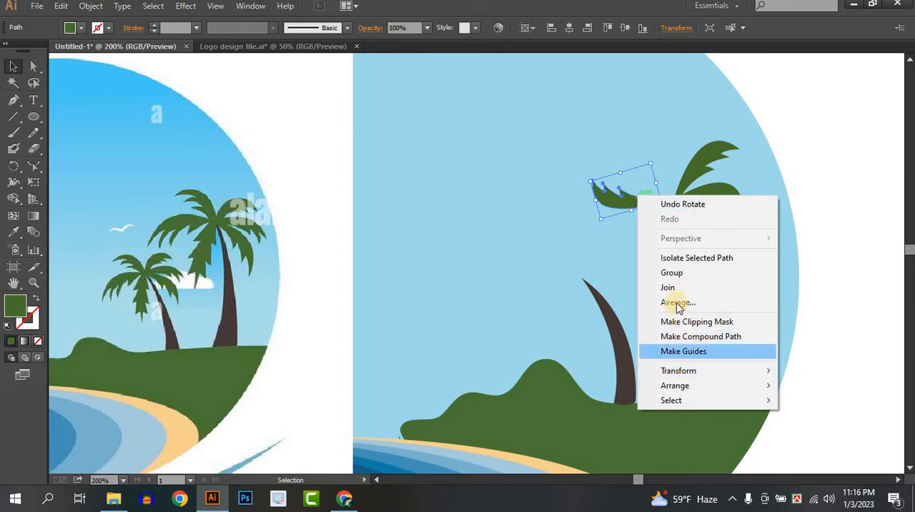
pyautogui.moveTo(680, 372)
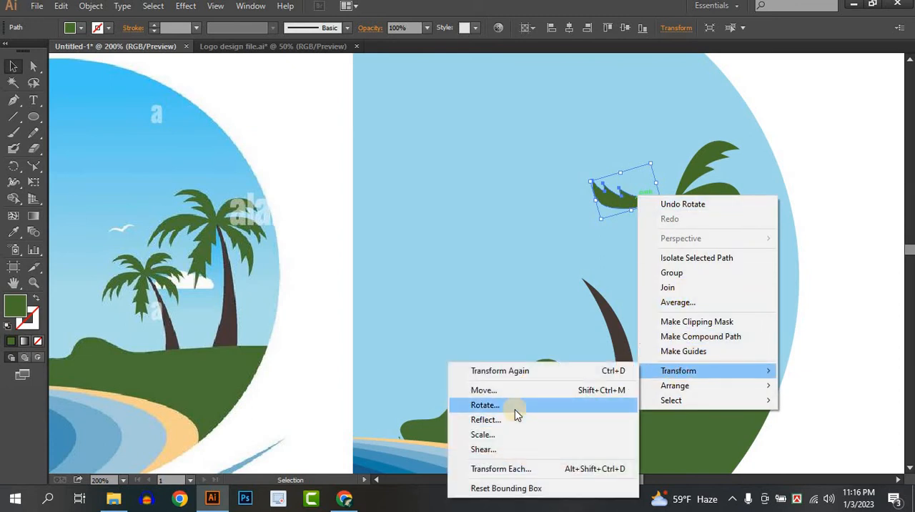
pyautogui.click(503, 422)
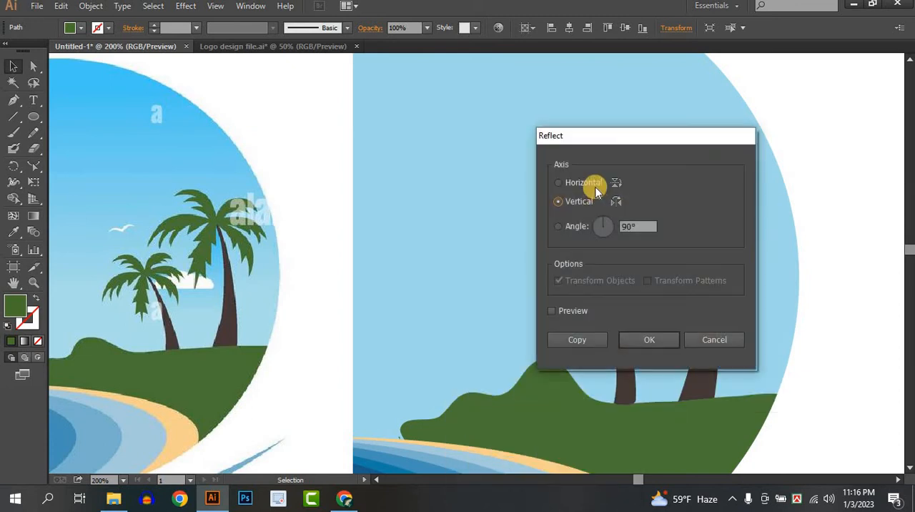
pyautogui.click(643, 339)
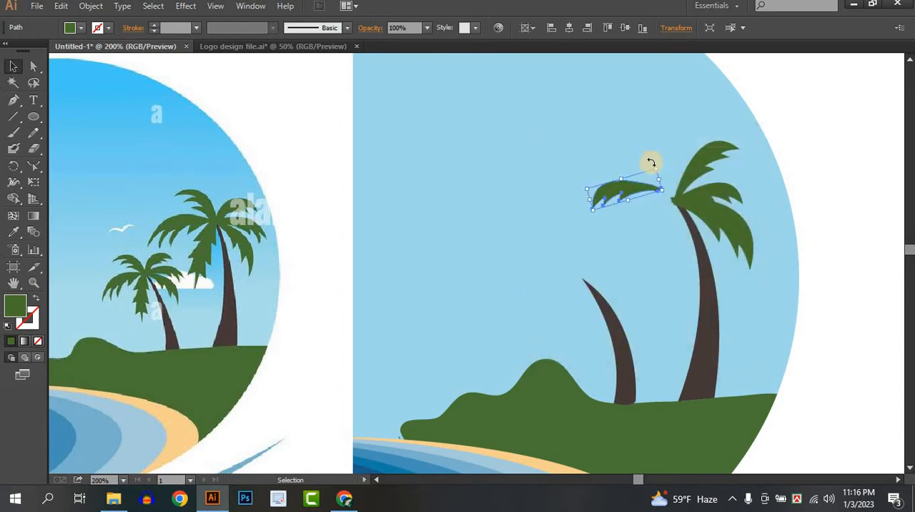
# Step: Rotate and enlarge the flipped frond, then attach its base to the left side of the tall trunk's tip
pyautogui.moveTo(659, 162); pyautogui.dragTo(673, 195)
pyautogui.moveTo(653, 226); pyautogui.dragTo(653, 228)
pyautogui.click(653, 228)
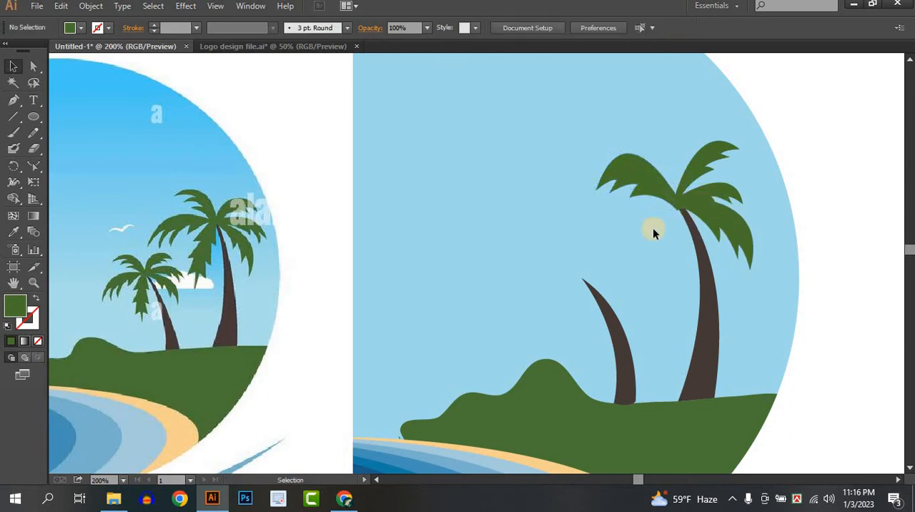
pyautogui.moveTo(661, 184); pyautogui.dragTo(663, 173)
pyautogui.click(646, 214)
# Step: Copy the upper-right frond to below the tall palm's left frond and reflect it across the vertical axis
pyautogui.moveTo(713, 150); pyautogui.dragTo(638, 220)
pyautogui.rightClick(639, 221)
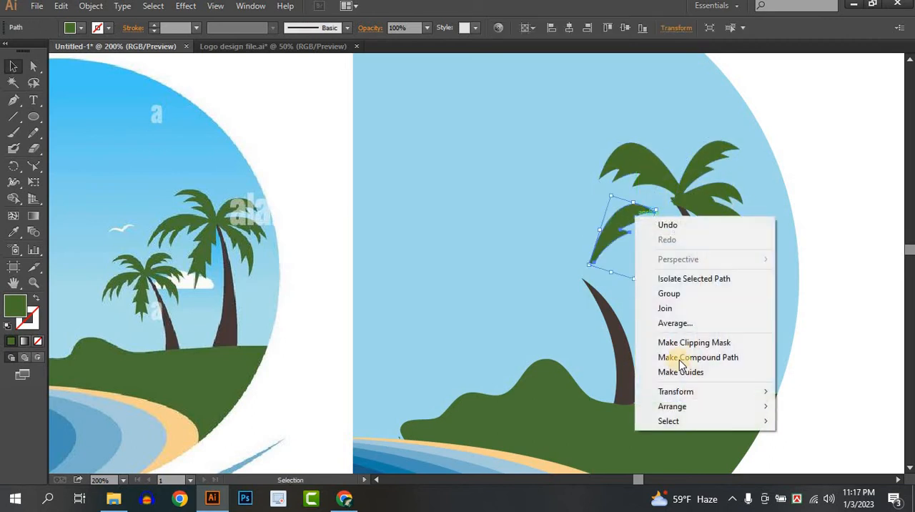
pyautogui.moveTo(676, 392)
pyautogui.click(519, 324)
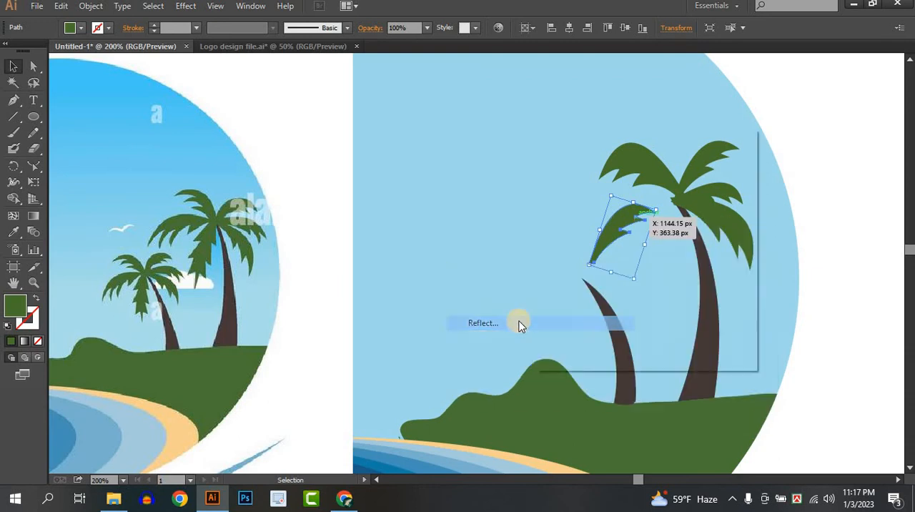
pyautogui.click(585, 203)
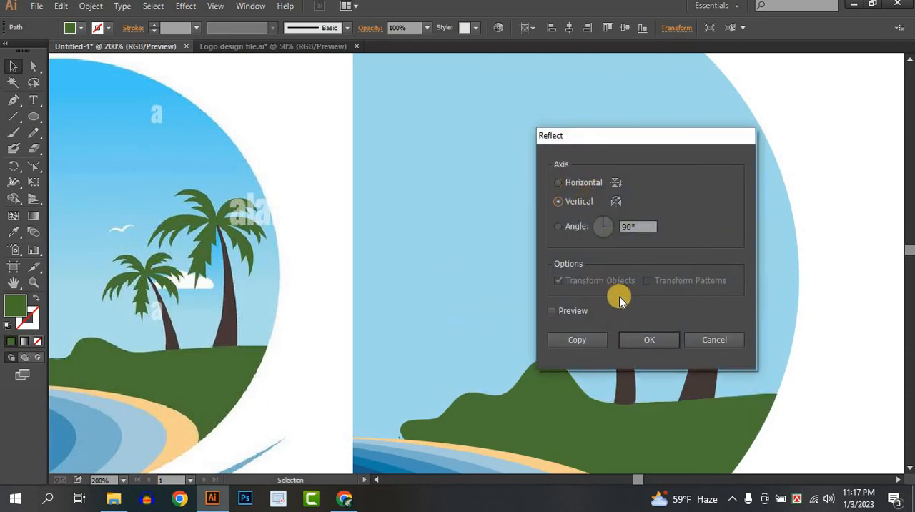
pyautogui.click(642, 339)
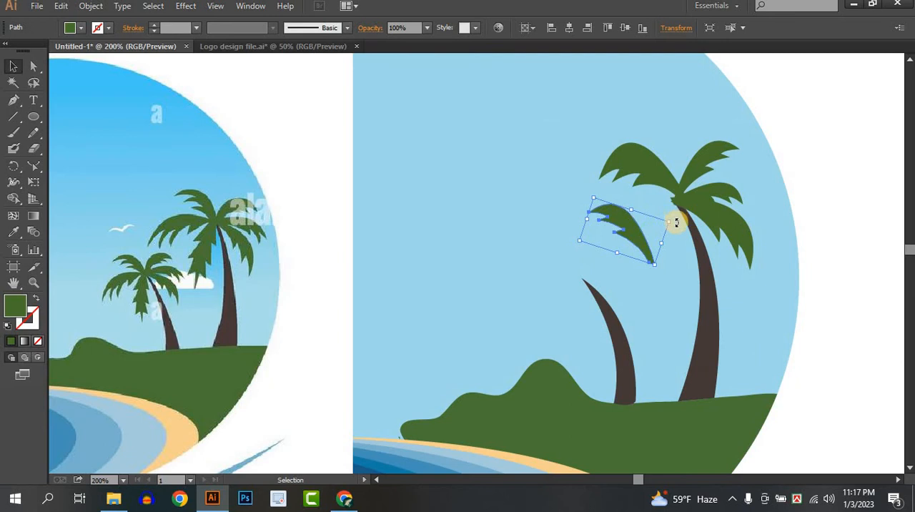
# Step: Rotate the tall palm's two left fronds to fan apart and attach the lower one's base to the trunk's tip
pyautogui.moveTo(677, 222); pyautogui.dragTo(672, 200)
pyautogui.moveTo(630, 239); pyautogui.dragTo(632, 217)
pyautogui.click(638, 173)
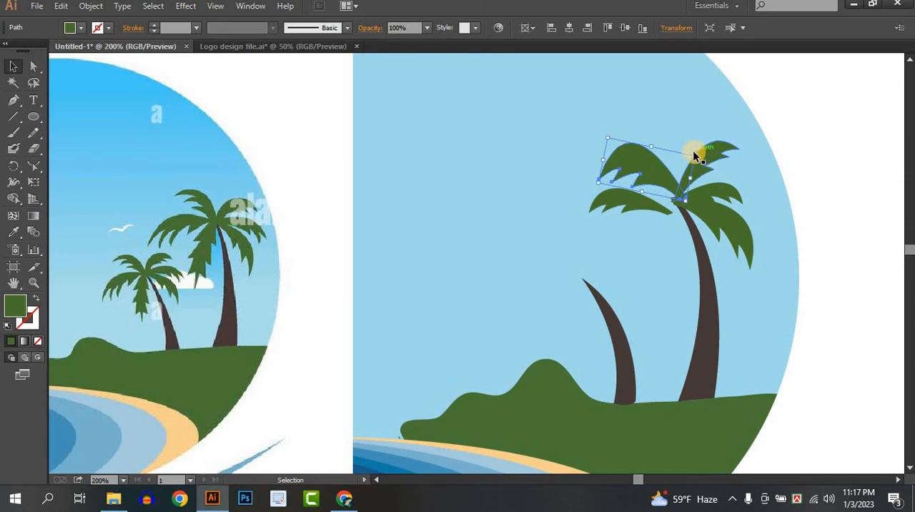
pyautogui.moveTo(704, 156); pyautogui.dragTo(670, 216)
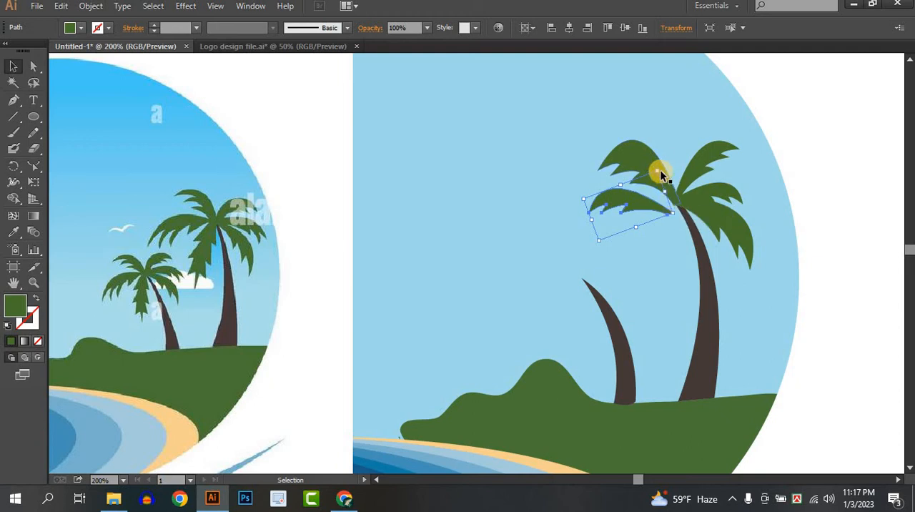
pyautogui.moveTo(656, 164); pyautogui.dragTo(636, 155)
pyautogui.moveTo(644, 195); pyautogui.dragTo(650, 195)
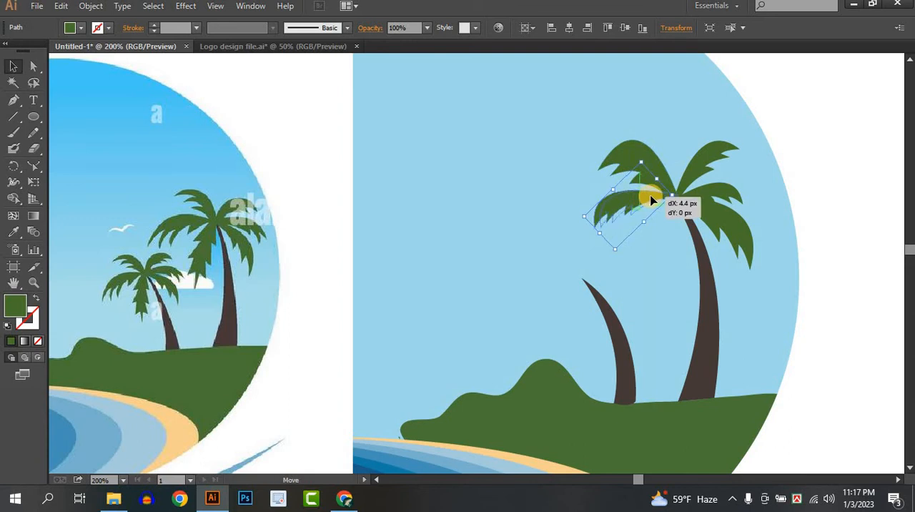
pyautogui.click(657, 255)
# Step: Draw a short jagged green frond with the Pen tool, hanging down from the tall trunk's tip on its left side
pyautogui.click(14, 101)
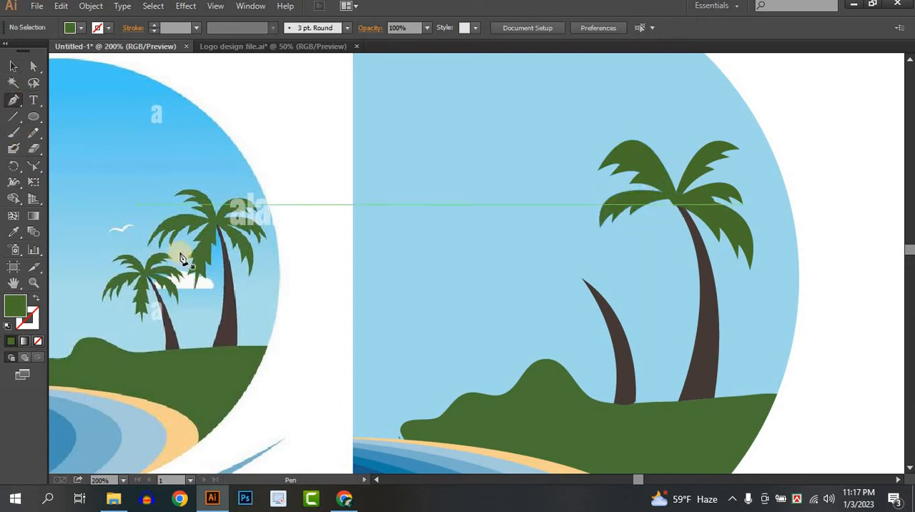
pyautogui.click(673, 202)
pyautogui.click(659, 220)
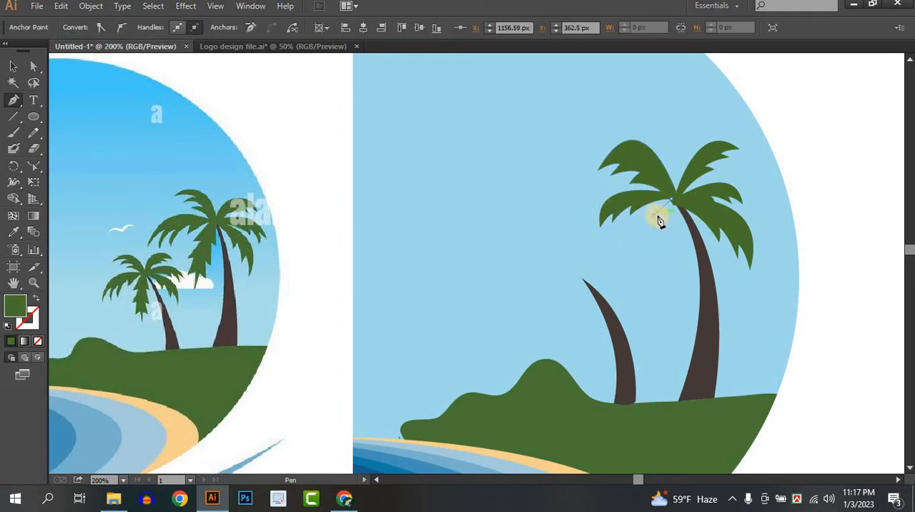
pyautogui.moveTo(663, 223); pyautogui.dragTo(639, 253)
pyautogui.click(646, 254)
pyautogui.click(661, 238)
pyautogui.click(667, 248)
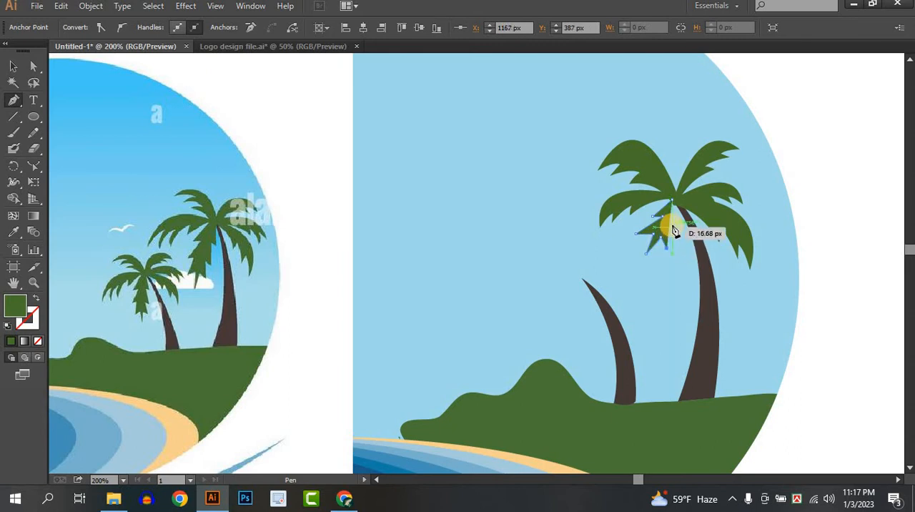
pyautogui.click(673, 225)
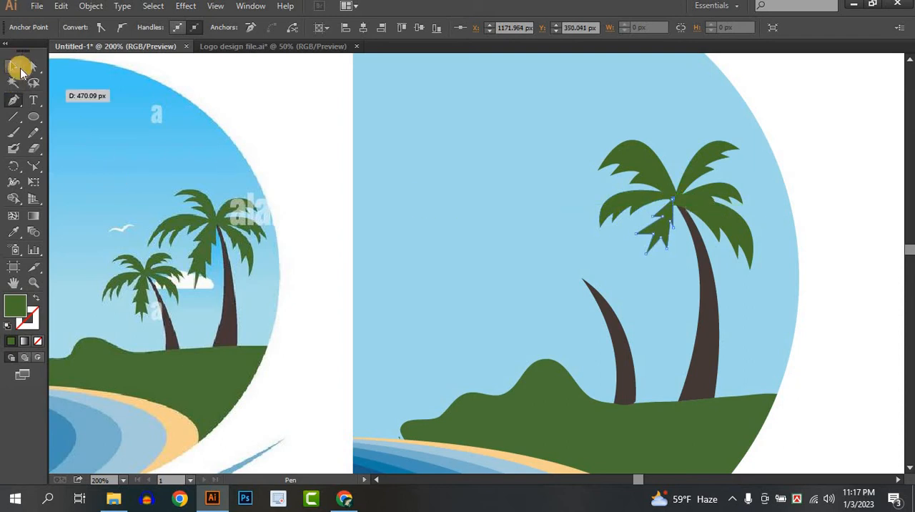
pyautogui.click(16, 68)
pyautogui.click(564, 245)
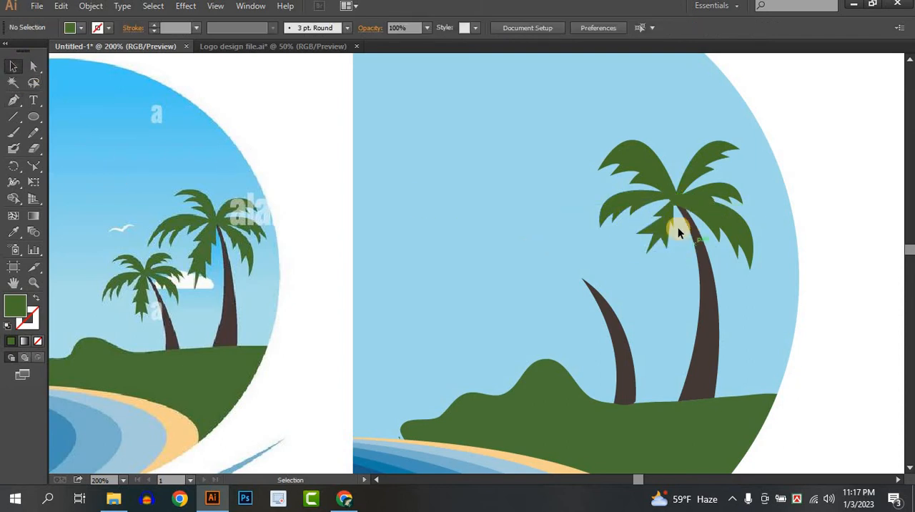
# Step: Unite all fronds of the tall palm into a single crown shape with Pathfinder
pyautogui.click(665, 223)
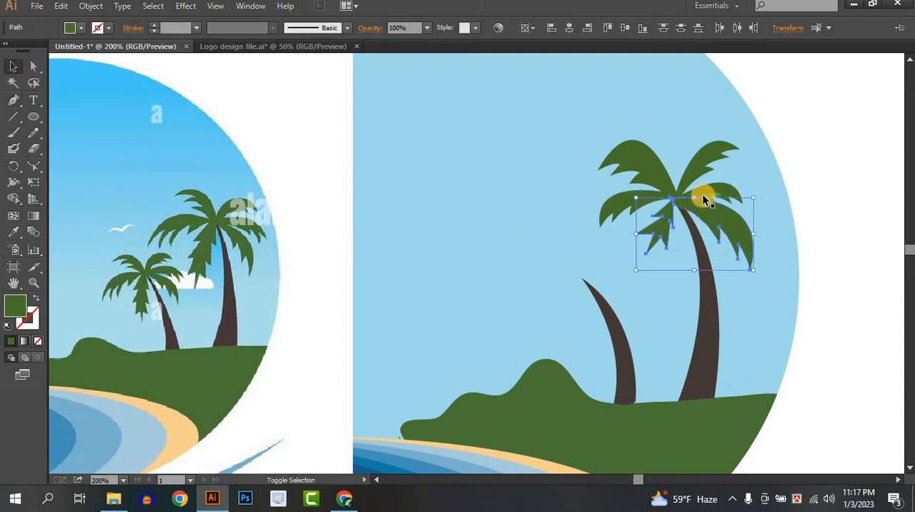
pyautogui.keyDown('shift'); pyautogui.click(701, 184); pyautogui.keyUp('shift')
pyautogui.keyDown('shift'); pyautogui.click(631, 206); pyautogui.keyUp('shift')
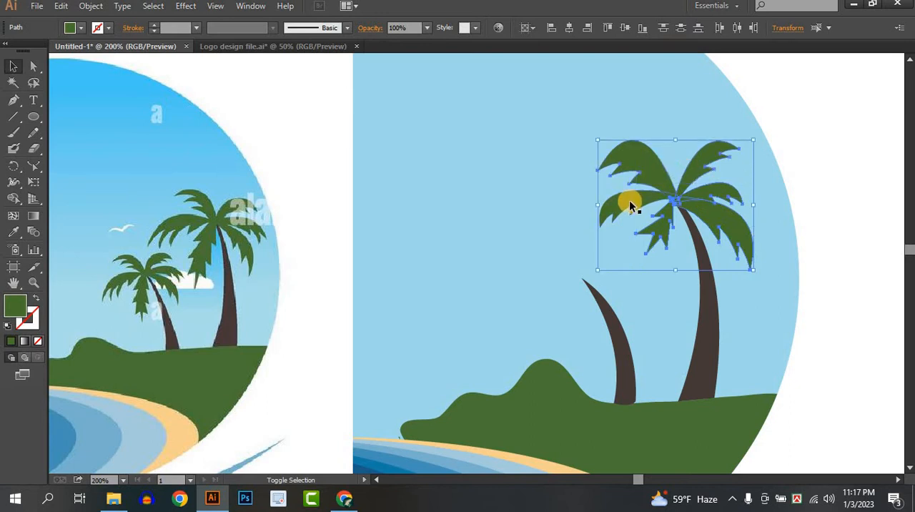
pyautogui.click(250, 6)
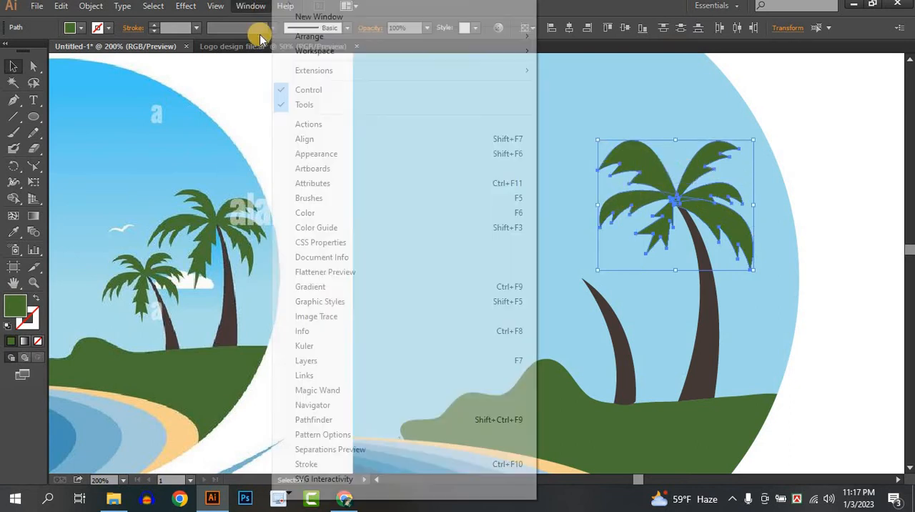
pyautogui.click(351, 419)
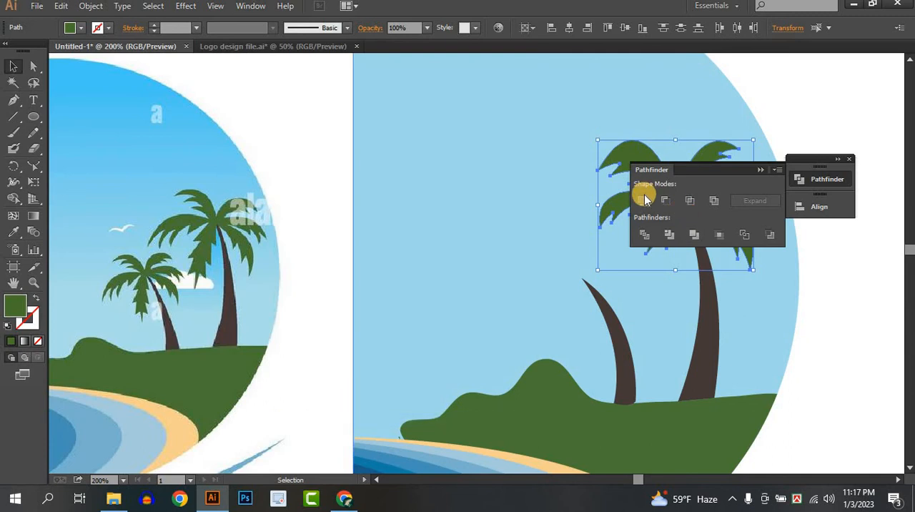
pyautogui.click(645, 200)
pyautogui.click(761, 170)
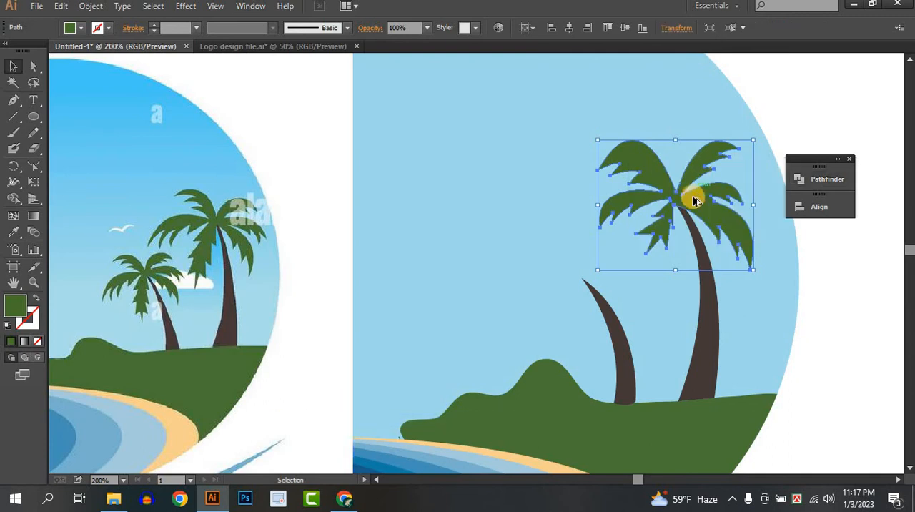
# Step: Duplicate the crown onto the small palm's trunk and shrink it to fit the trunk's tip
pyautogui.moveTo(694, 198); pyautogui.dragTo(601, 277)
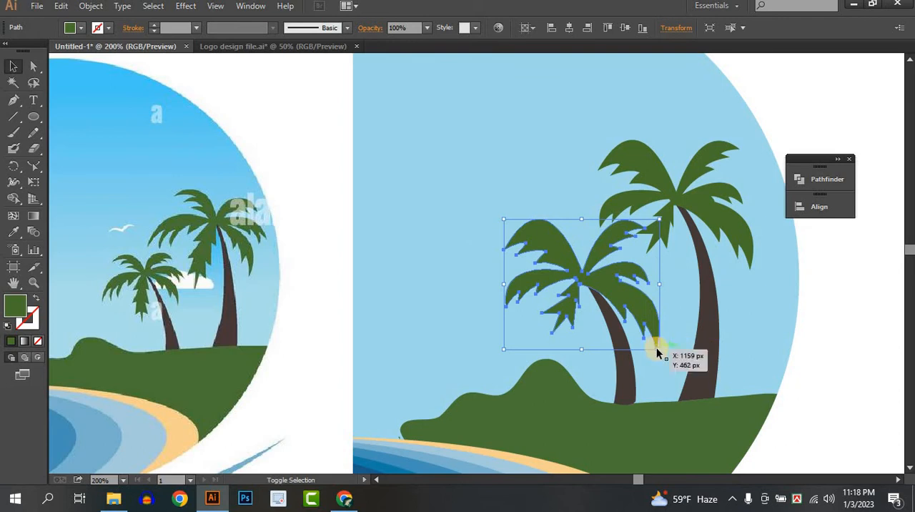
pyautogui.moveTo(660, 349); pyautogui.dragTo(614, 301)
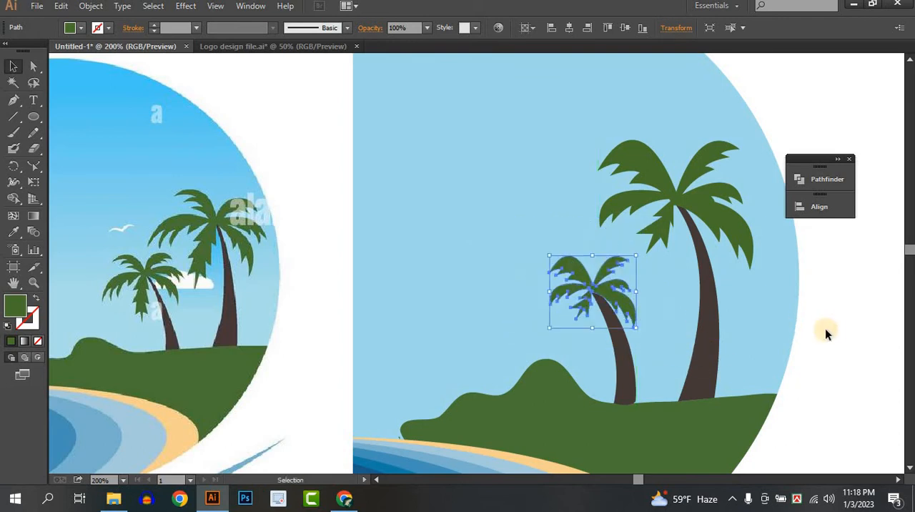
pyautogui.click(829, 331)
# Step: Move the reference logo image to the right, closer to the redrawn circular scene
pyautogui.scroll(-3, 780, 326)
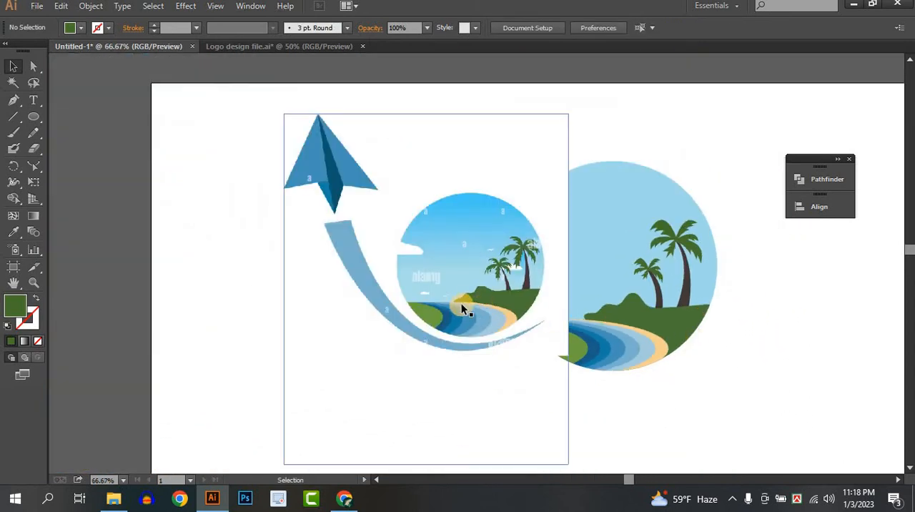
pyautogui.moveTo(460, 307); pyautogui.dragTo(321, 312)
pyautogui.scroll(2, 462, 286)
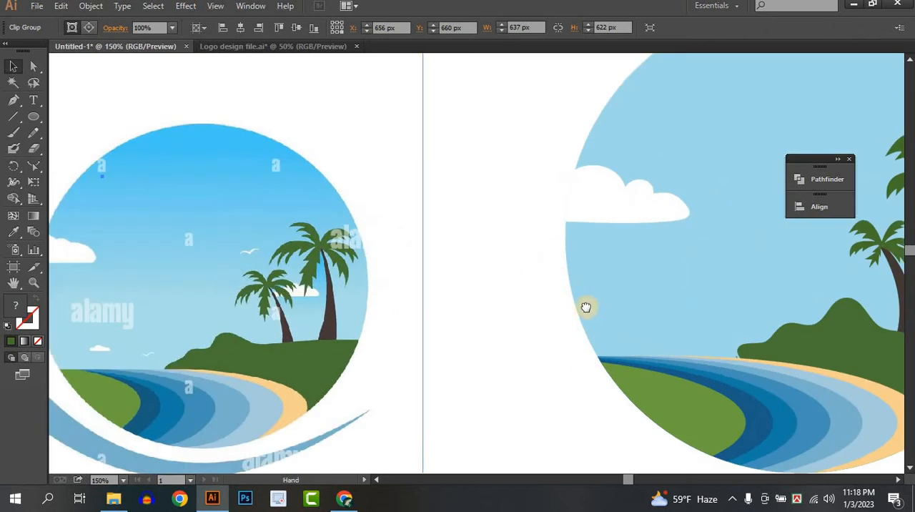
pyautogui.moveTo(587, 308); pyautogui.dragTo(530, 285)
pyautogui.scroll(-1, 527, 304)
pyautogui.moveTo(704, 304); pyautogui.dragTo(576, 327)
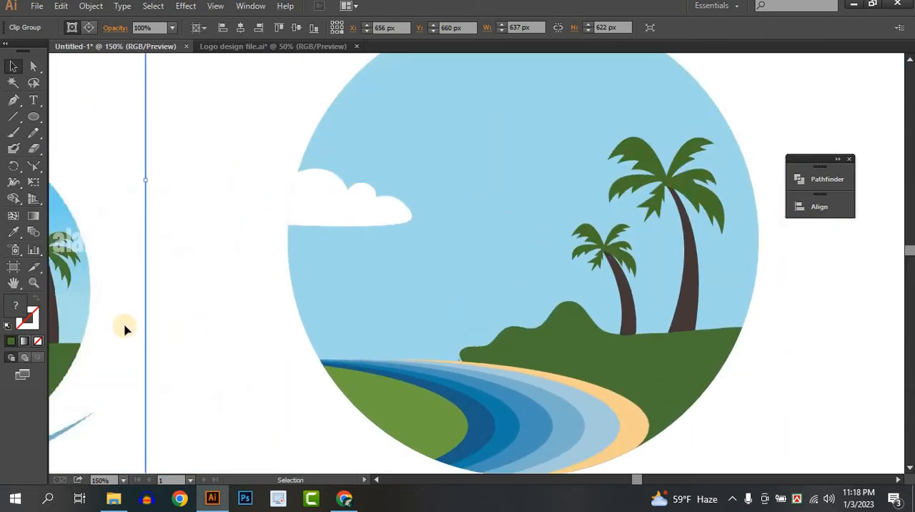
pyautogui.moveTo(125, 326); pyautogui.dragTo(278, 315)
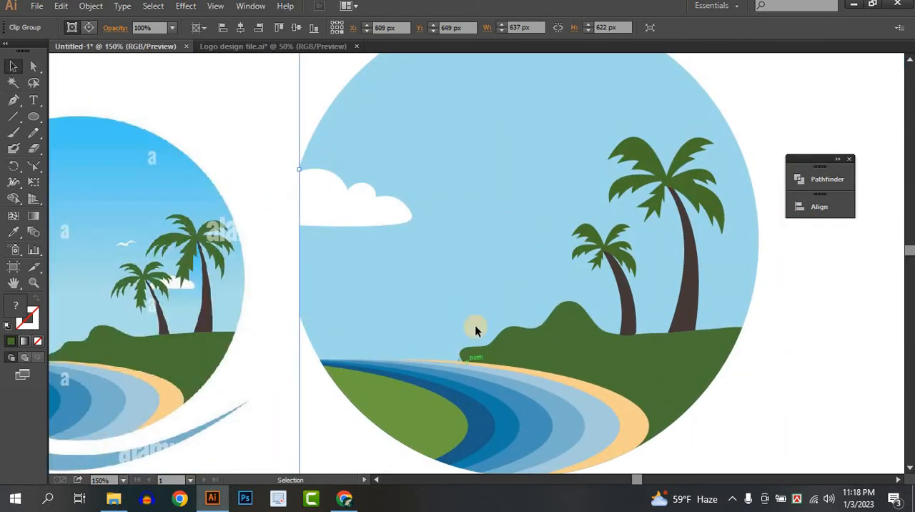
# Step: Draw a closed cloud outline in the sky with the Pencil tool and fill it with the existing cloud's white
pyautogui.click(17, 119)
pyautogui.click(32, 135)
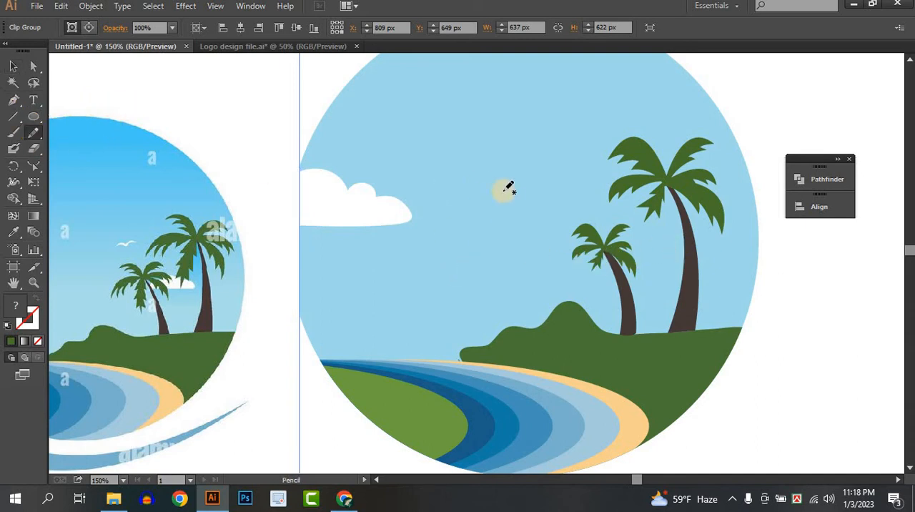
pyautogui.moveTo(465, 187)
pyautogui.mouseDown()
pyautogui.moveTo(497, 171)
pyautogui.moveTo(523, 146)
pyautogui.moveTo(538, 160)
pyautogui.moveTo(571, 151)
pyautogui.moveTo(585, 169)
pyautogui.moveTo(577, 178)
pyautogui.moveTo(465, 187)
pyautogui.mouseUp()
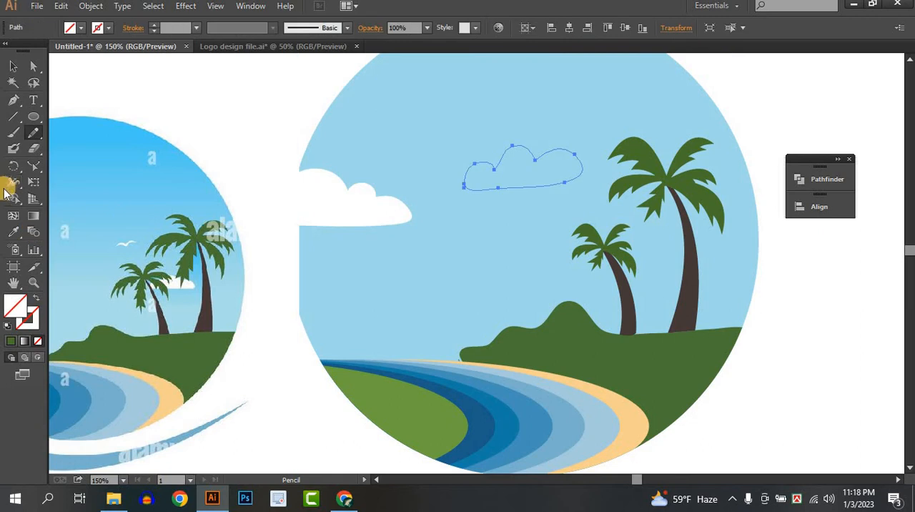
pyautogui.click(13, 233)
pyautogui.click(365, 211)
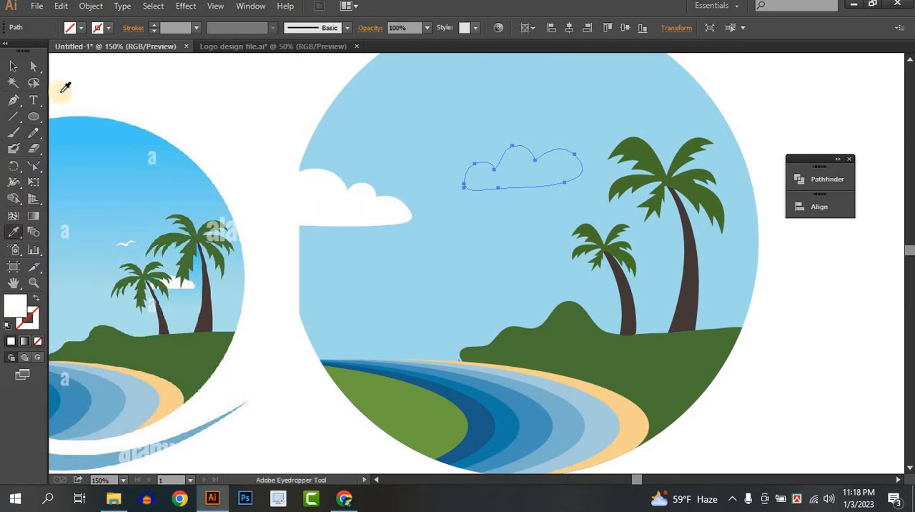
pyautogui.press('v')
pyautogui.click(381, 141)
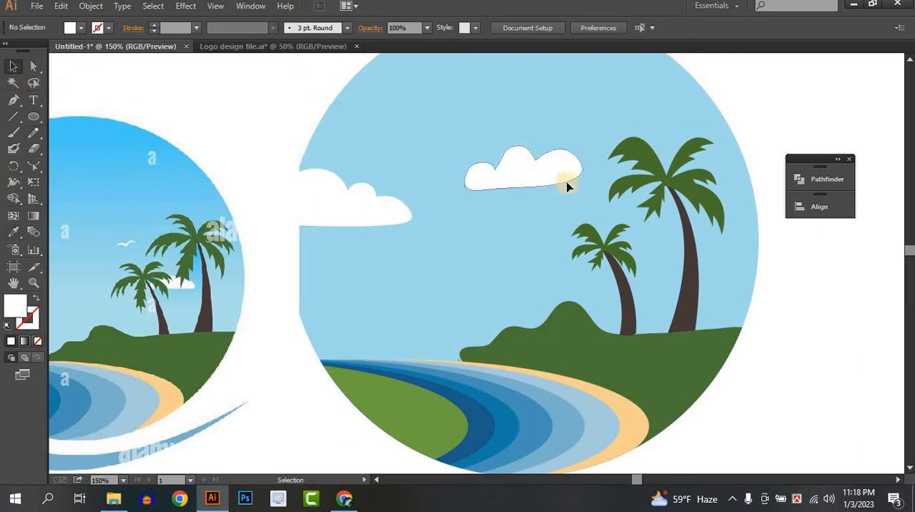
# Step: Place the new cloud between the two palms and scale it down to span the small palm's trunk
pyautogui.moveTo(569, 180); pyautogui.dragTo(672, 262)
pyautogui.moveTo(629, 248); pyautogui.dragTo(641, 266)
pyautogui.click(770, 291)
pyautogui.click(629, 267)
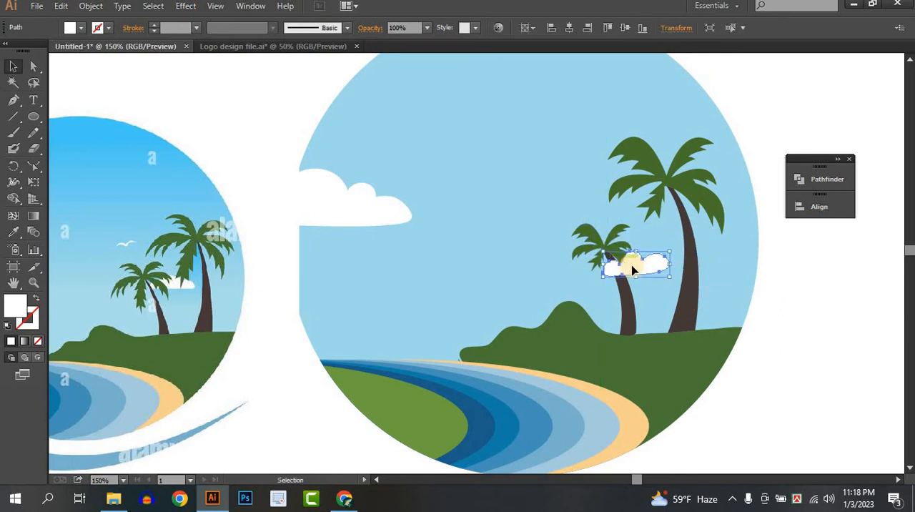
pyautogui.moveTo(603, 279); pyautogui.dragTo(587, 283)
pyautogui.click(832, 297)
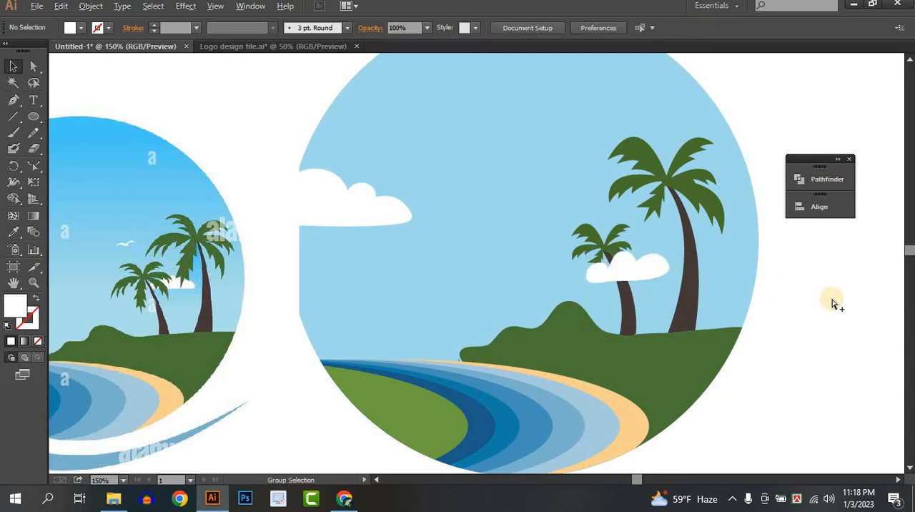
# Step: Unlock all locked objects and shift the small cloud slightly to the right
pyautogui.hotkey('ctrl', 'alt', '2')
pyautogui.click(832, 300)
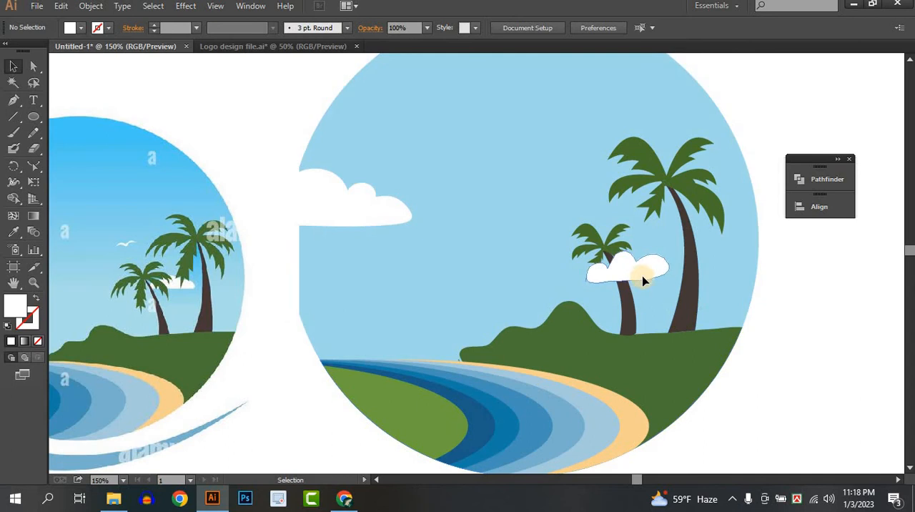
pyautogui.moveTo(643, 281); pyautogui.dragTo(651, 278)
# Step: Bring the small palm's trunk and crown in front of the cloud
pyautogui.click(624, 294)
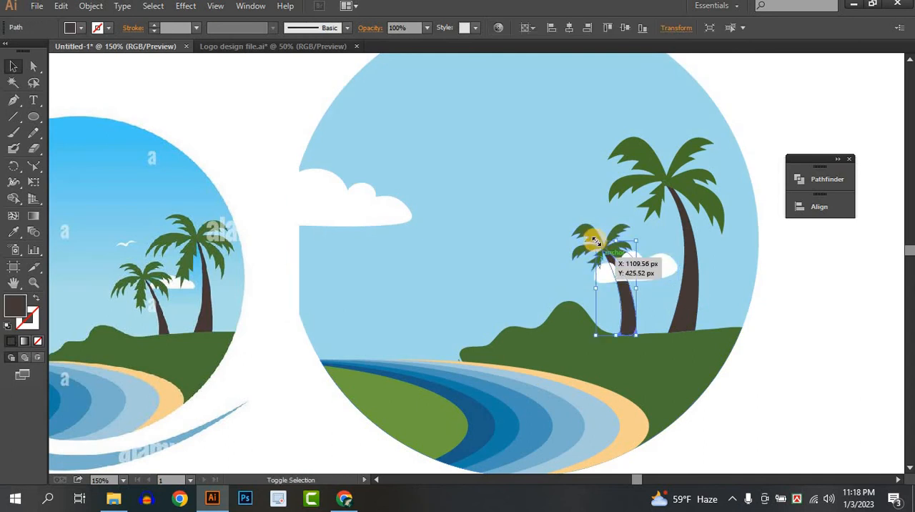
pyautogui.scroll(4, 625, 271)
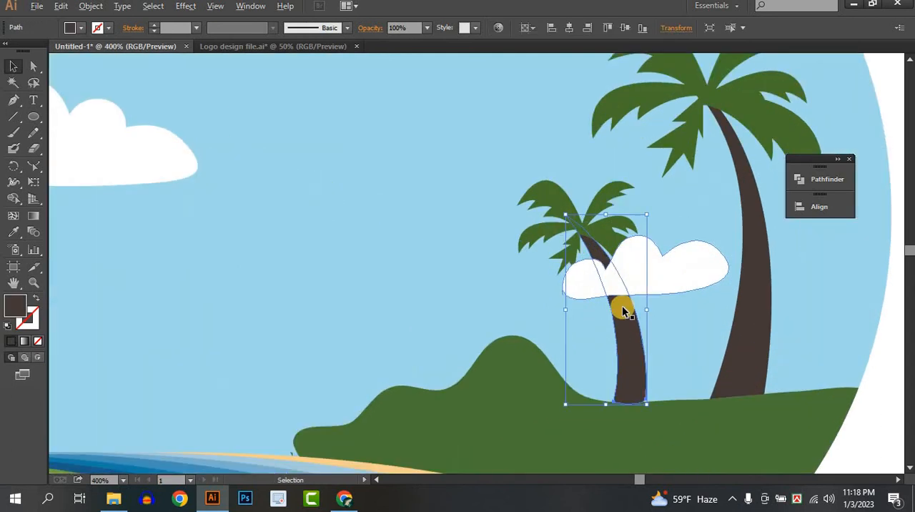
pyautogui.keyDown('shift'); pyautogui.click(536, 182); pyautogui.keyUp('shift')
pyautogui.rightClick(537, 183)
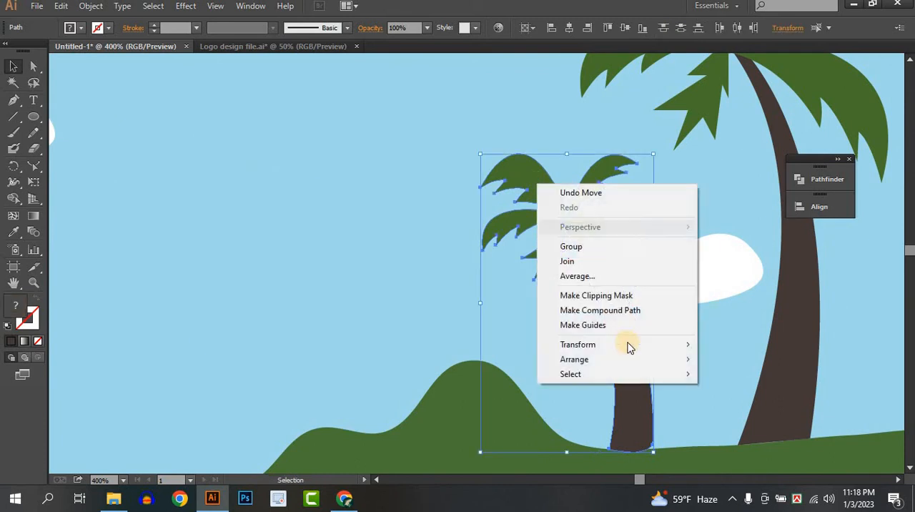
pyautogui.moveTo(625, 359)
pyautogui.click(722, 365)
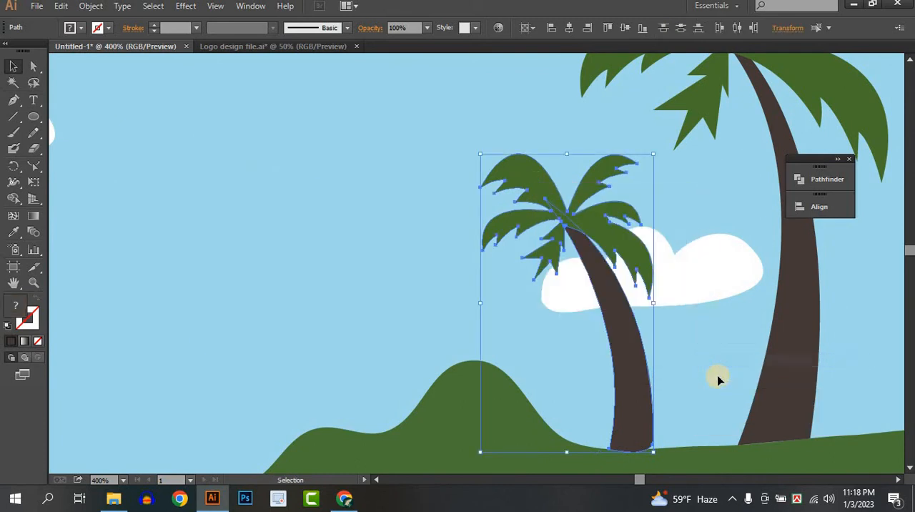
pyautogui.click(719, 377)
pyautogui.scroll(-4, 718, 376)
pyautogui.moveTo(654, 380); pyautogui.dragTo(656, 299)
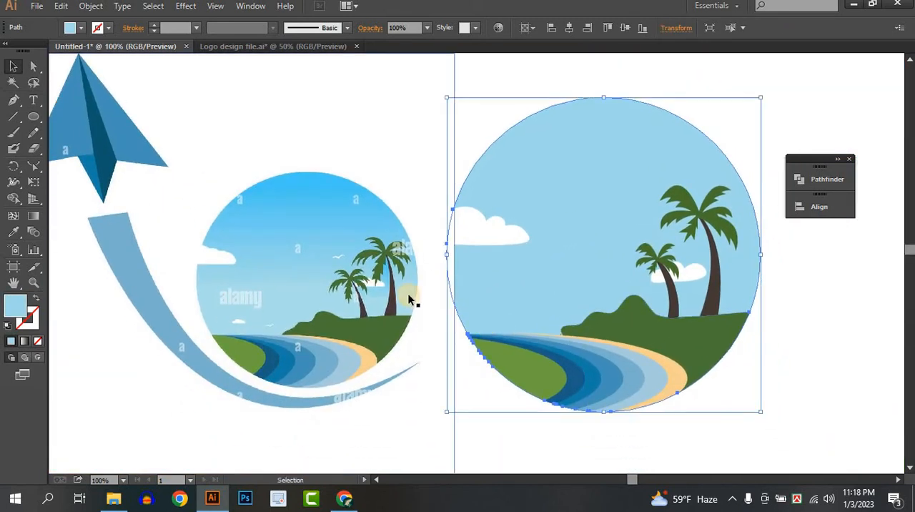
# Step: Place a smaller copy of the white cloud low in the sky, just above the water's left part
pyautogui.scroll(1, 823, 317)
pyautogui.click(838, 268)
pyautogui.moveTo(838, 268); pyautogui.dragTo(562, 330)
pyautogui.click(273, 287)
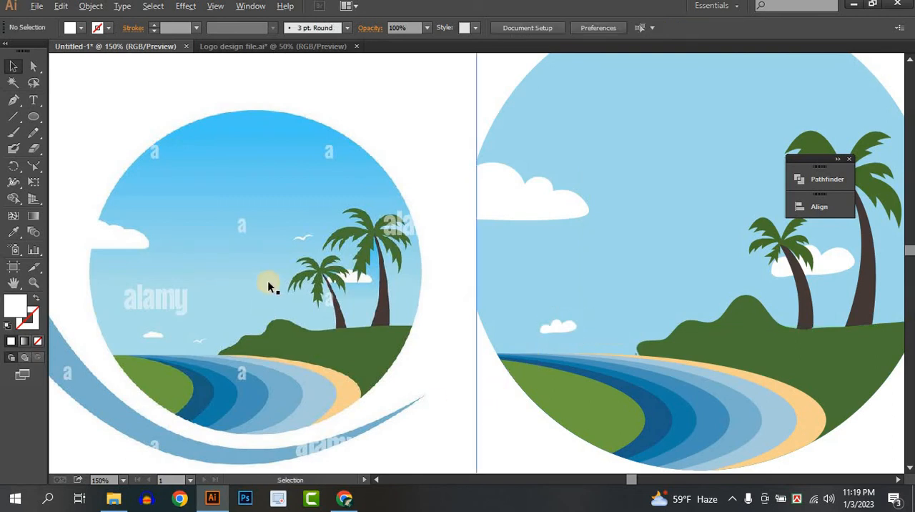
# Step: Start a white-filled bird in the open sky beside the palms by drawing its right wing's lower curve with the Pen tool
pyautogui.scroll(1, 272, 284)
pyautogui.scroll(2, 316, 233)
pyautogui.scroll(-4, 343, 224)
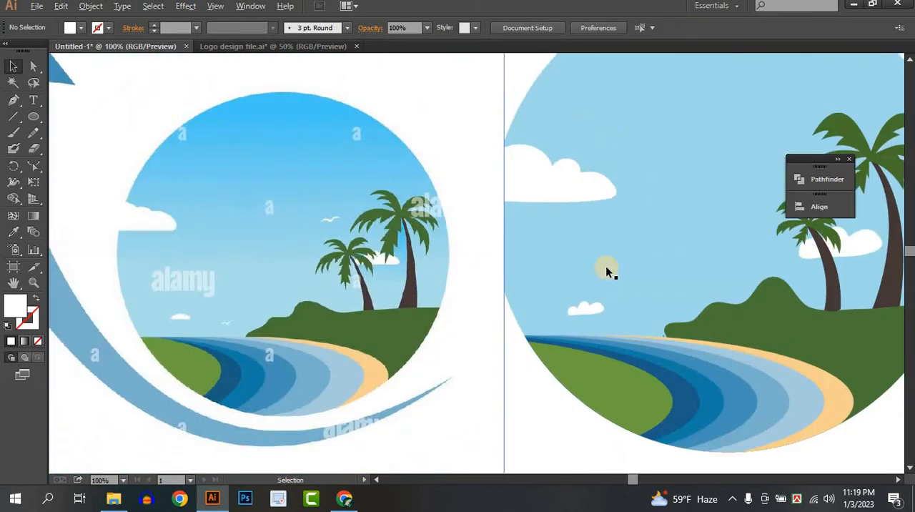
pyautogui.press('space')
pyautogui.scroll(4, 574, 214)
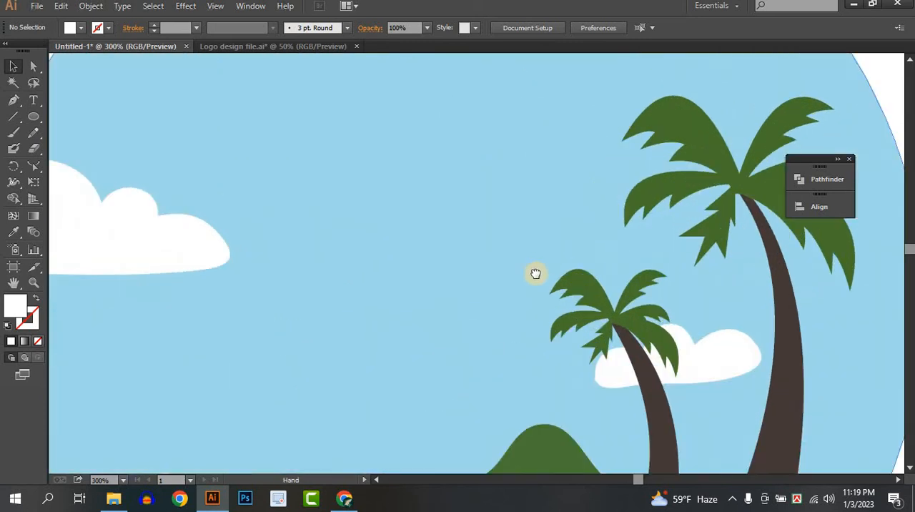
pyautogui.click(13, 101)
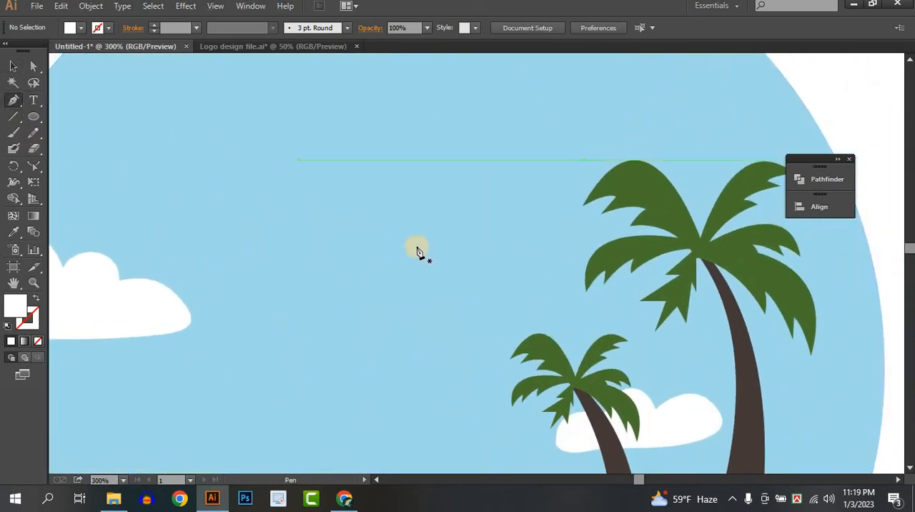
pyautogui.click(448, 258)
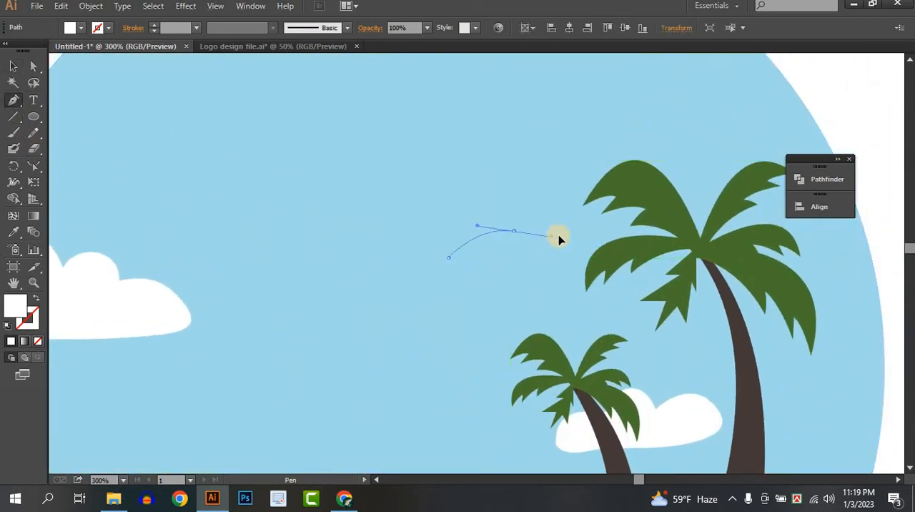
pyautogui.click(515, 231)
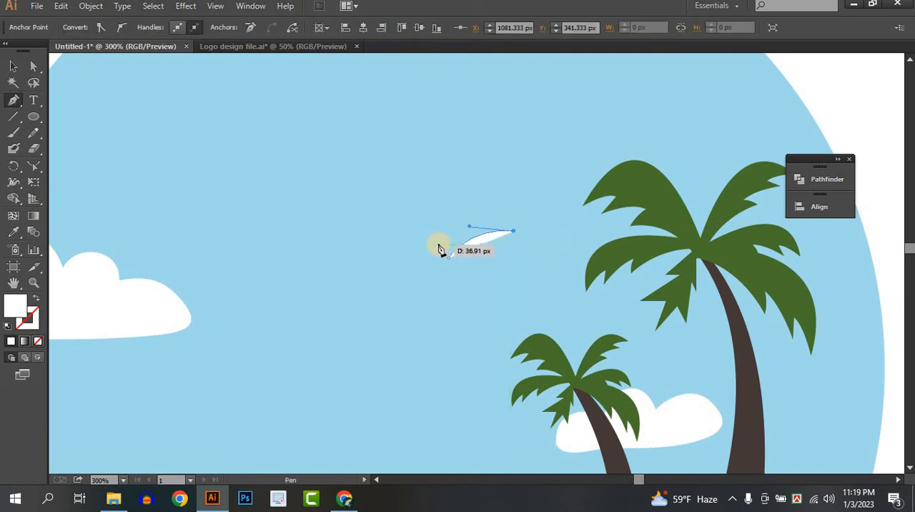
pyautogui.moveTo(438, 245); pyautogui.dragTo(422, 262)
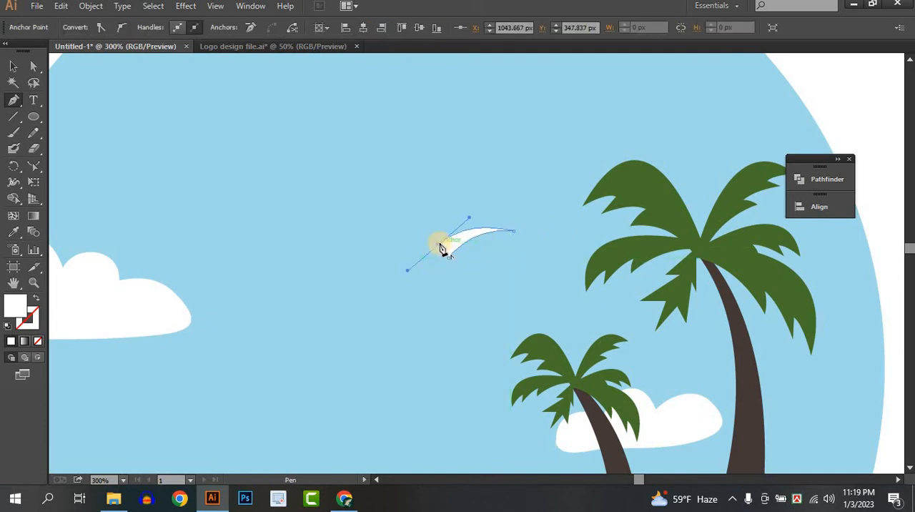
pyautogui.moveTo(385, 281); pyautogui.dragTo(385, 277)
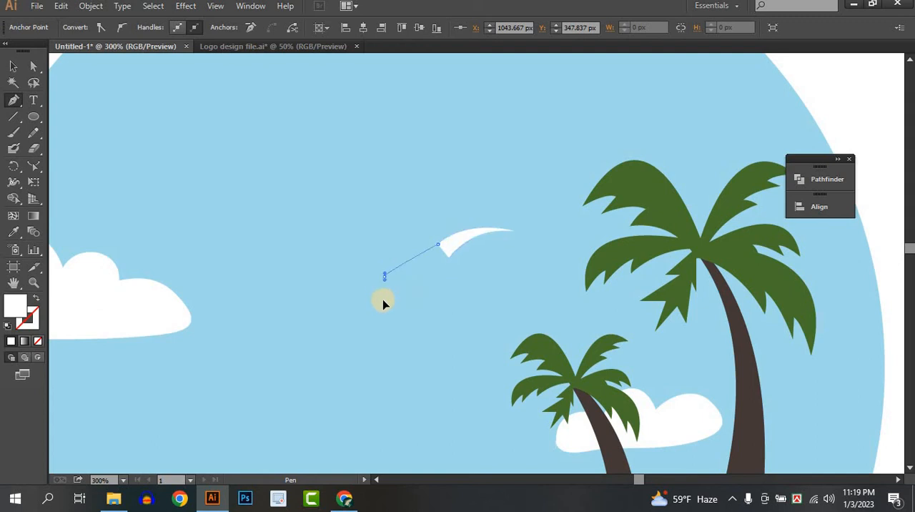
pyautogui.press('ctrl')
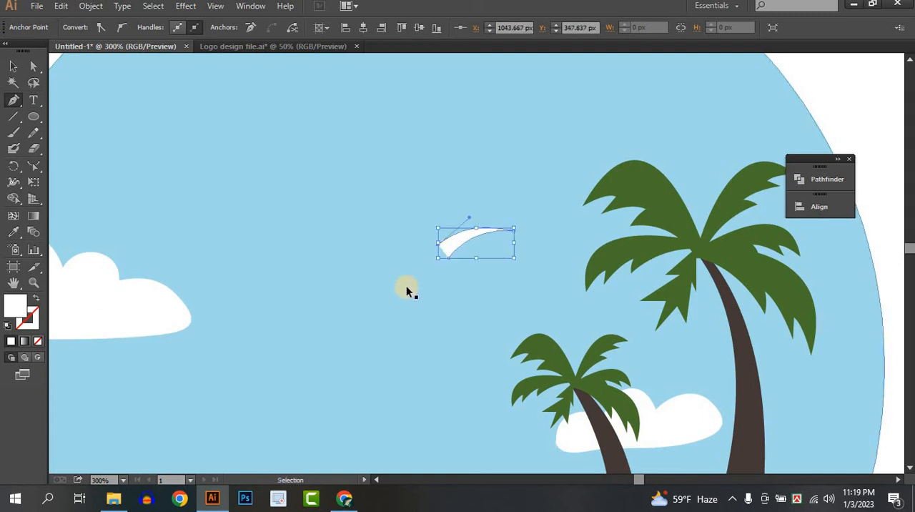
# Step: Complete the bird as a closed white shape with a curved left wing, a small pointed body and a tapered right wing
pyautogui.moveTo(417, 279); pyautogui.dragTo(434, 305)
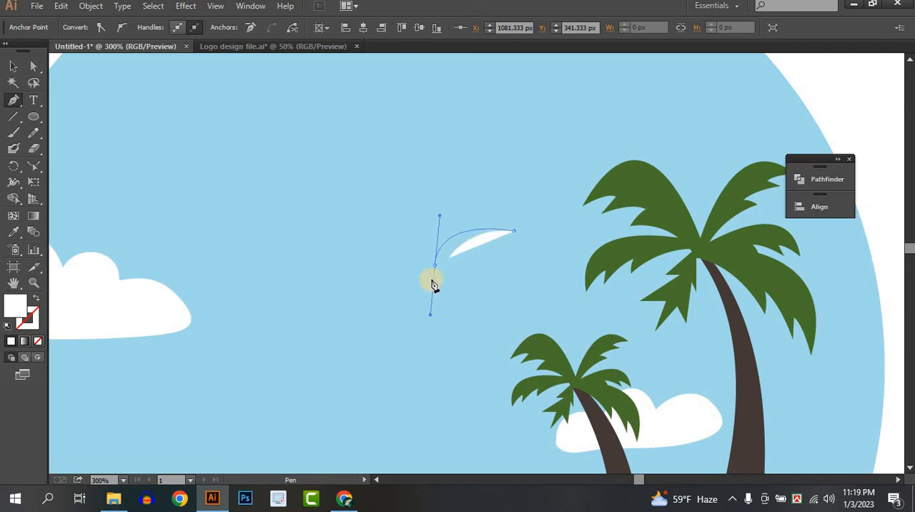
pyautogui.moveTo(394, 284); pyautogui.dragTo(417, 347)
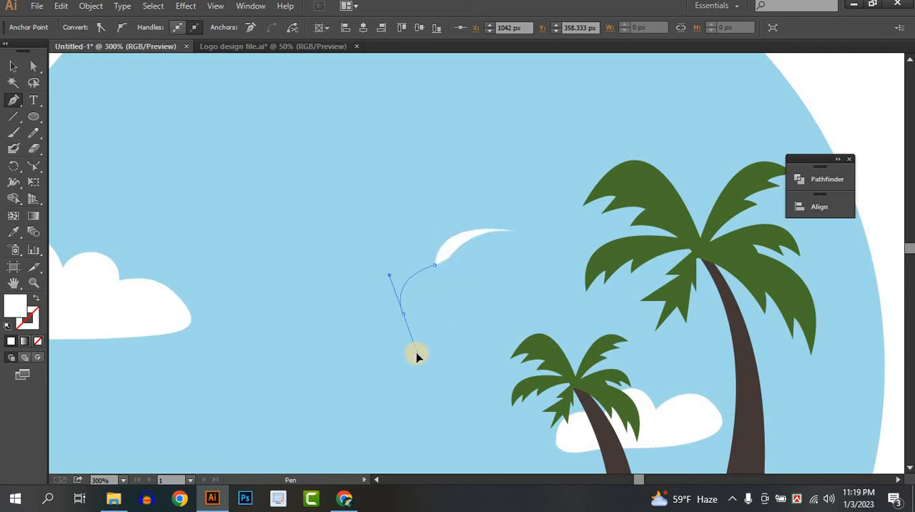
pyautogui.moveTo(403, 314); pyautogui.dragTo(405, 323)
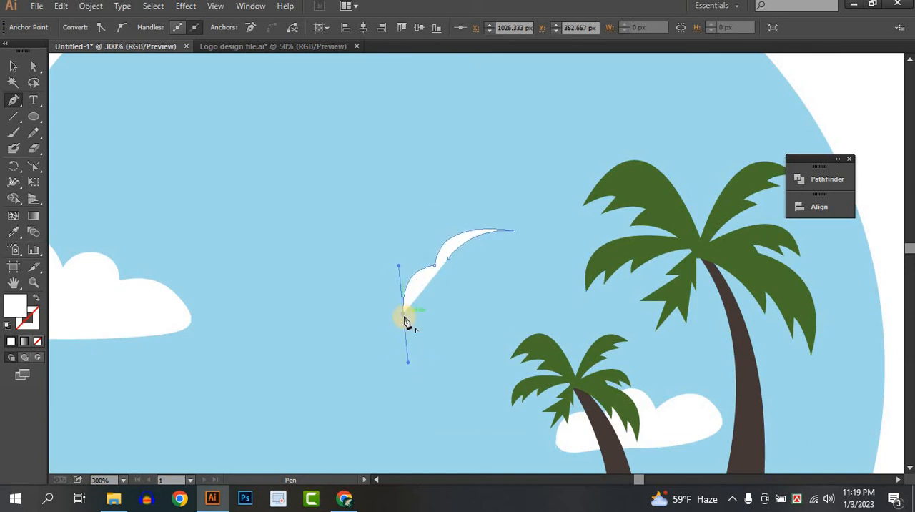
pyautogui.moveTo(442, 281); pyautogui.dragTo(467, 294)
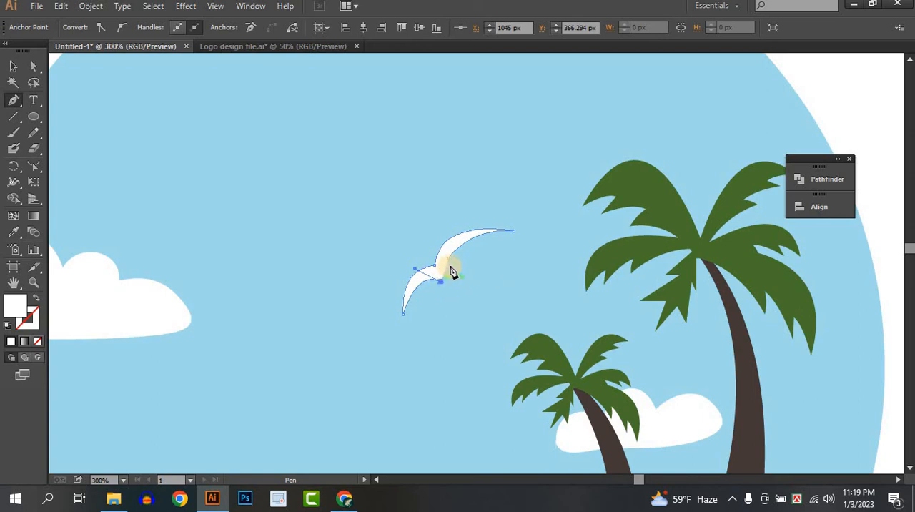
pyautogui.click(450, 259)
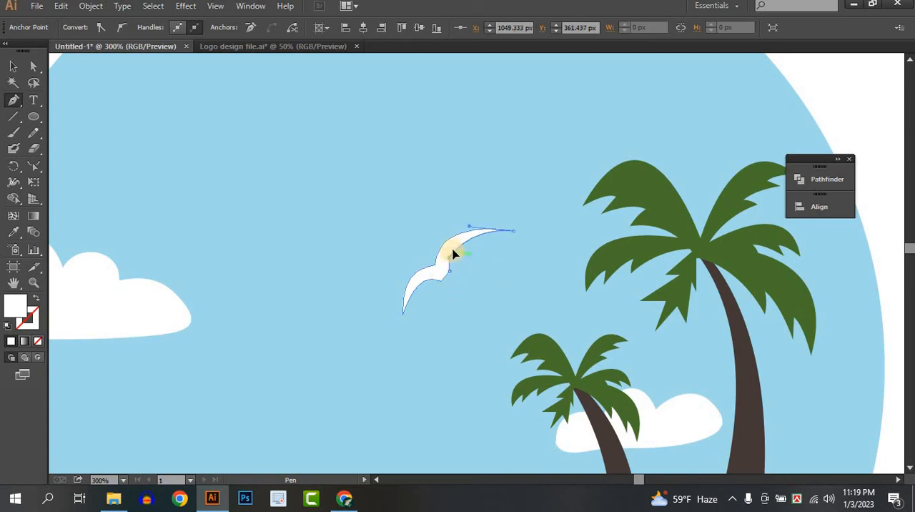
pyautogui.moveTo(452, 248); pyautogui.dragTo(452, 249)
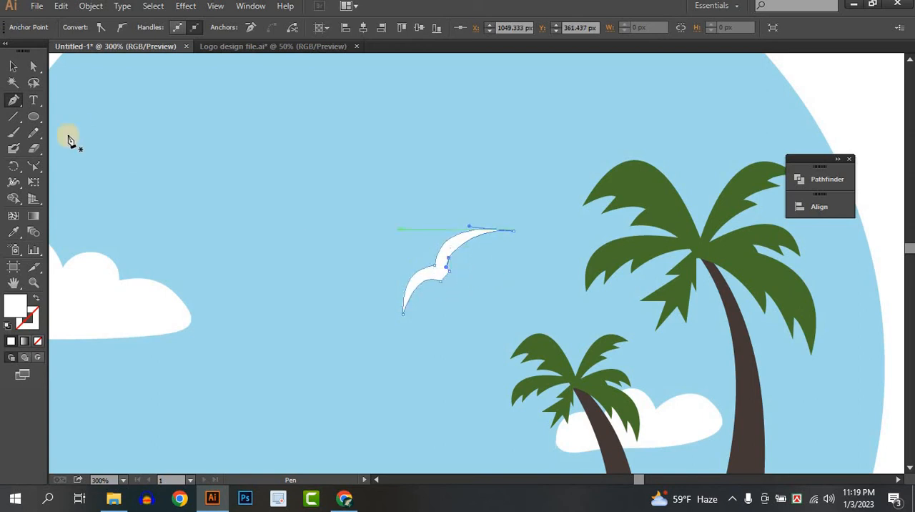
pyautogui.click(360, 224)
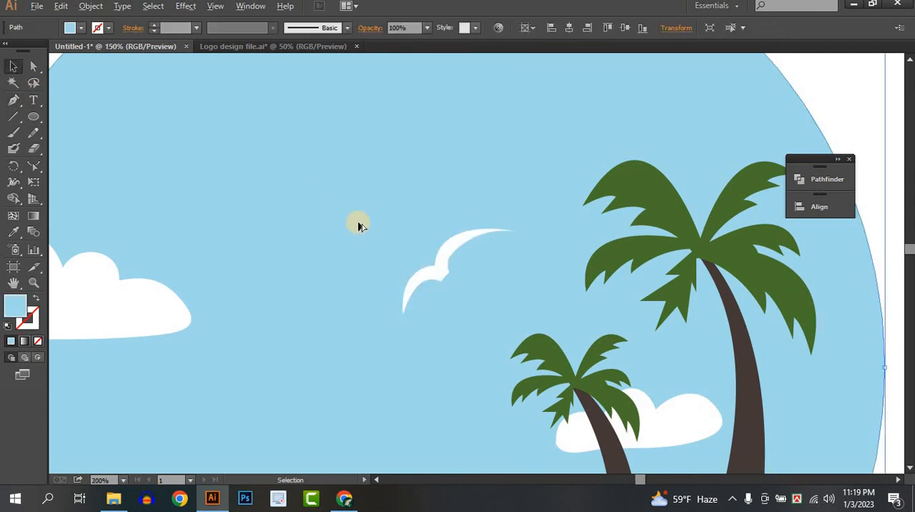
# Step: Scale the bird down in the open sky and place a copy of it beside the low small cloud
pyautogui.scroll(-2, 362, 224)
pyautogui.moveTo(383, 238); pyautogui.dragTo(424, 351)
pyautogui.click(504, 273)
pyautogui.click(710, 355)
pyautogui.scroll(-1, 709, 355)
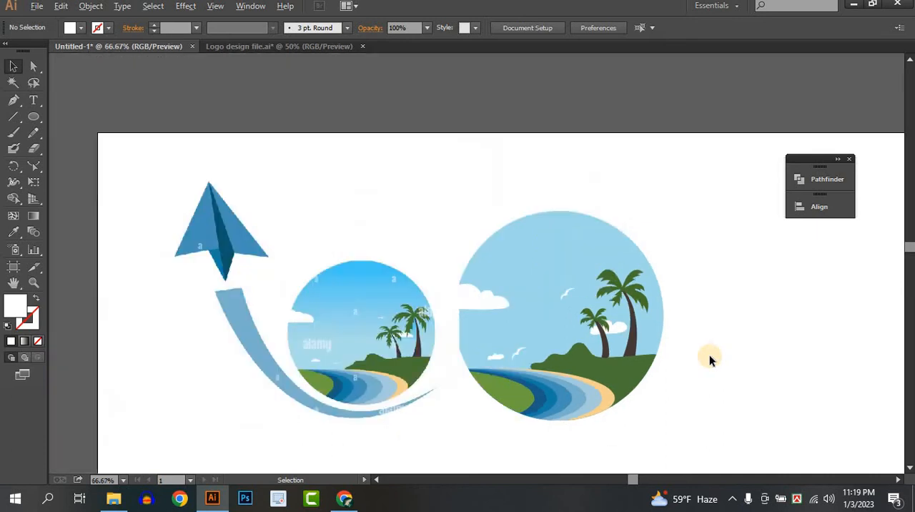
# Step: Move the reference logo left so that it clears the vector beach scene
pyautogui.moveTo(701, 350); pyautogui.dragTo(696, 293)
pyautogui.scroll(-1, 648, 345)
pyautogui.moveTo(614, 297); pyautogui.dragTo(625, 271)
pyautogui.moveTo(374, 310); pyautogui.dragTo(309, 330)
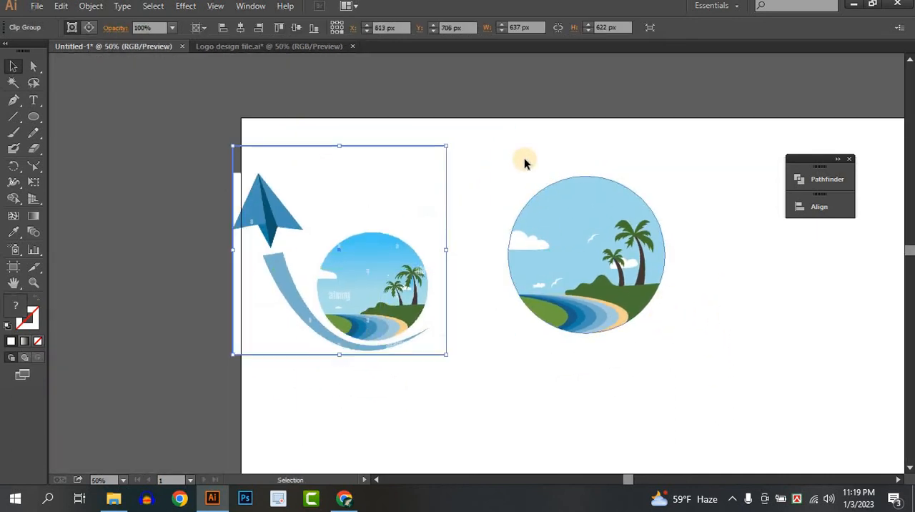
# Step: Group all parts of the circular beach scene and move the group farther right and slightly down from the reference
pyautogui.moveTo(524, 159); pyautogui.dragTo(752, 377)
pyautogui.hotkey('ctrl', 'alt', '7')
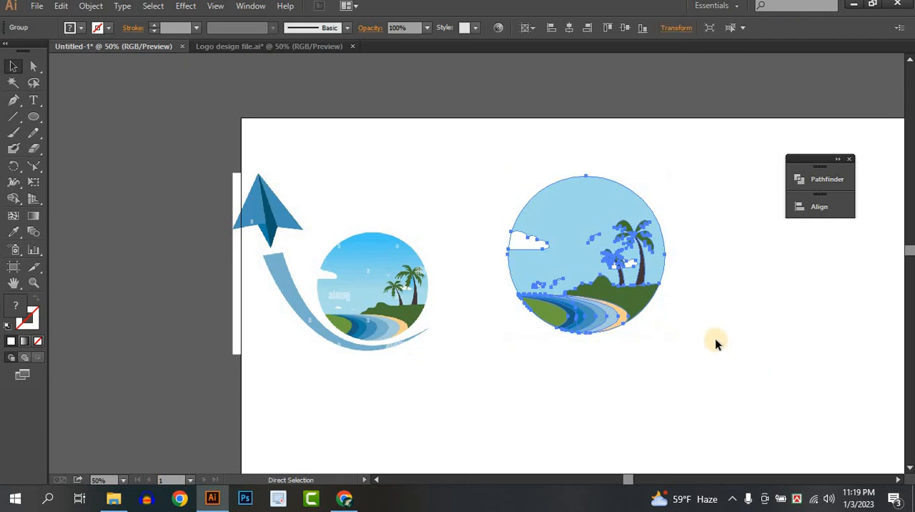
pyautogui.moveTo(675, 313); pyautogui.dragTo(630, 285)
pyautogui.moveTo(536, 241); pyautogui.dragTo(645, 285)
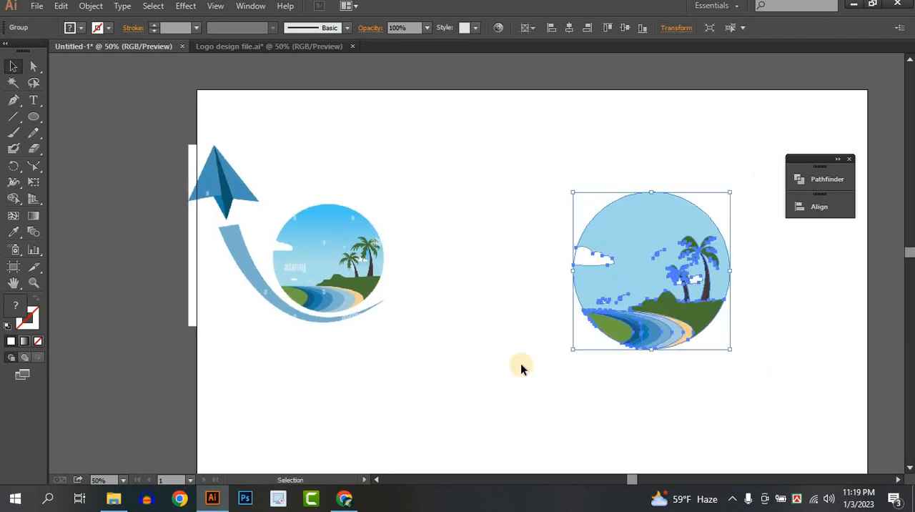
pyautogui.click(521, 364)
# Step: Draw the swoosh's inner curve with the Pen tool from the scene's lower right, under the circle, up to its left
pyautogui.moveTo(572, 382); pyautogui.dragTo(544, 381)
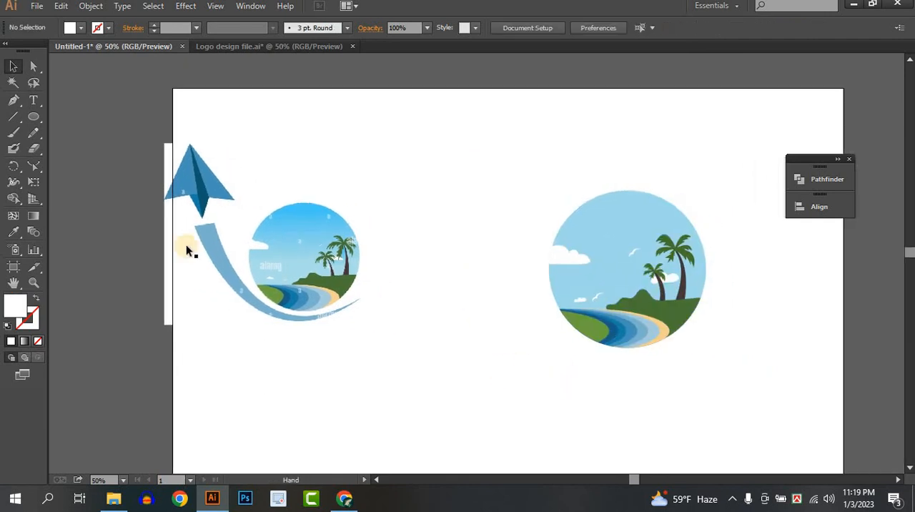
pyautogui.click(8, 103)
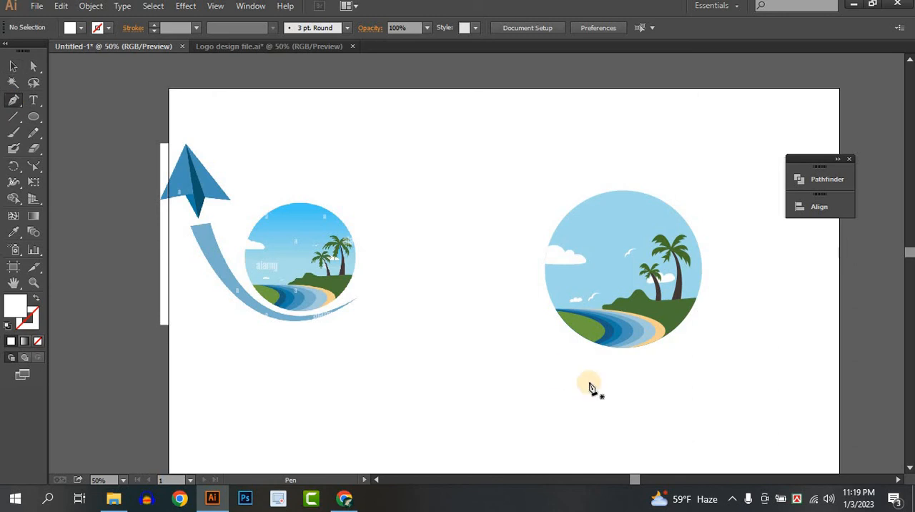
pyautogui.click(696, 339)
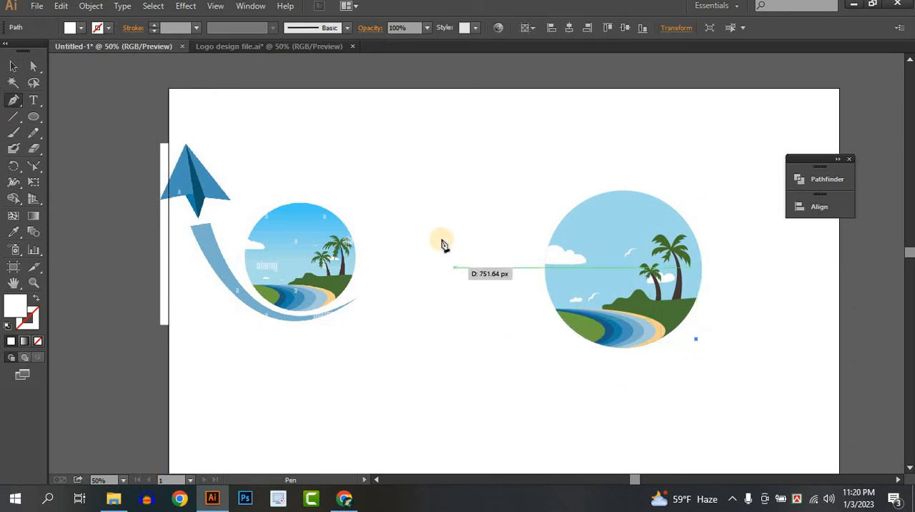
pyautogui.moveTo(491, 240); pyautogui.dragTo(422, 156)
pyautogui.scroll(-5, 500, 321)
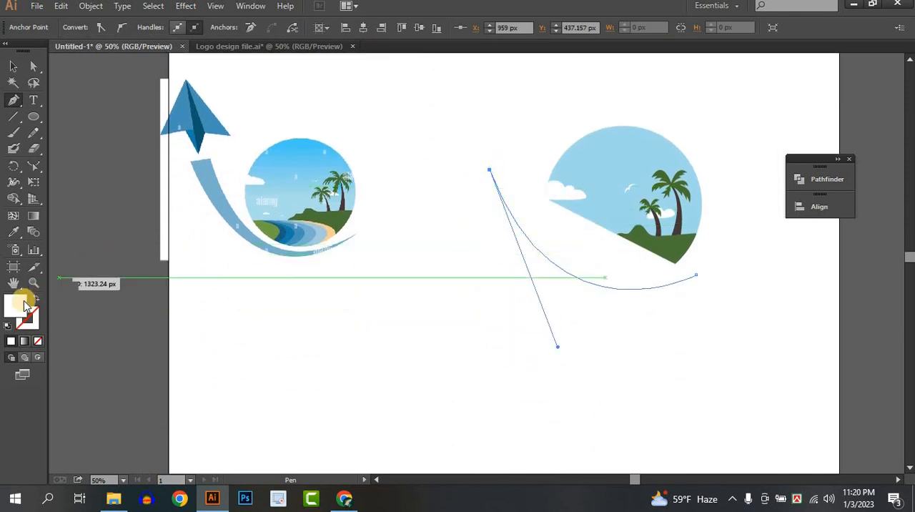
# Step: Set the swoosh's fill colour to blue 5D99BA
pyautogui.doubleClick(15, 306)
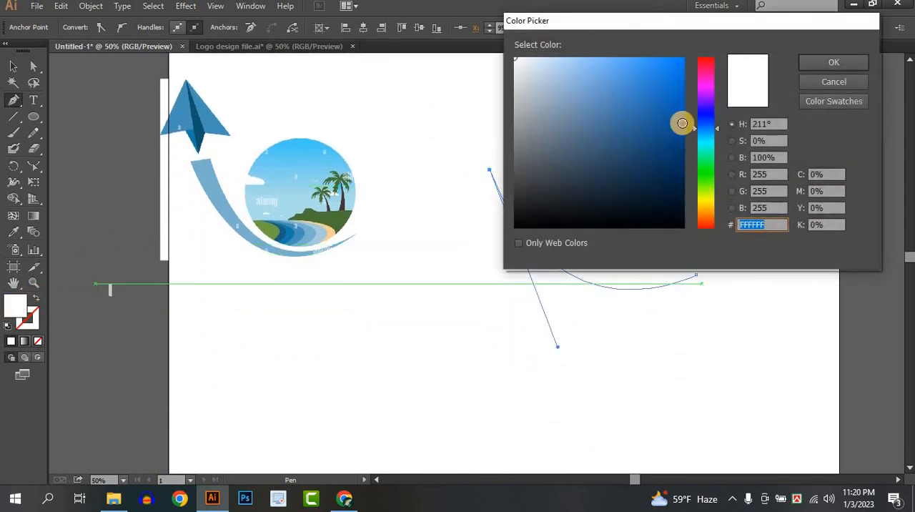
pyautogui.moveTo(683, 123); pyautogui.dragTo(600, 103)
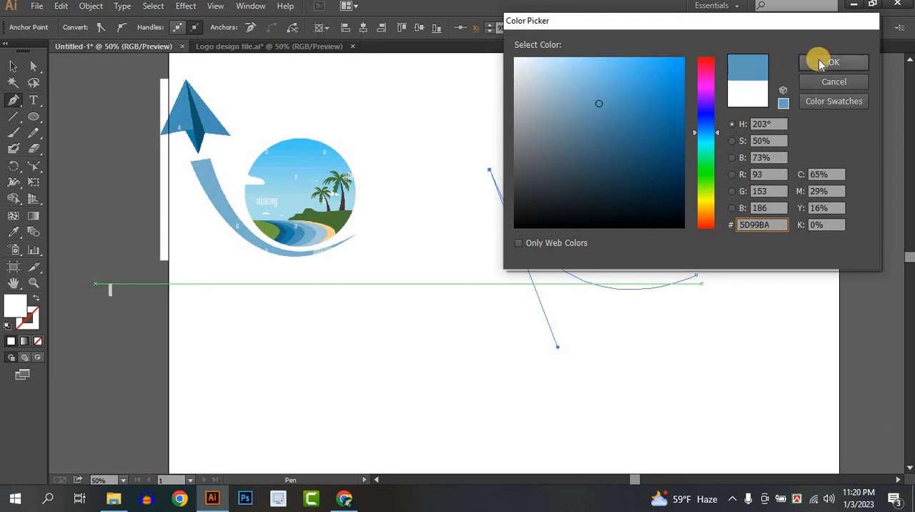
pyautogui.click(821, 62)
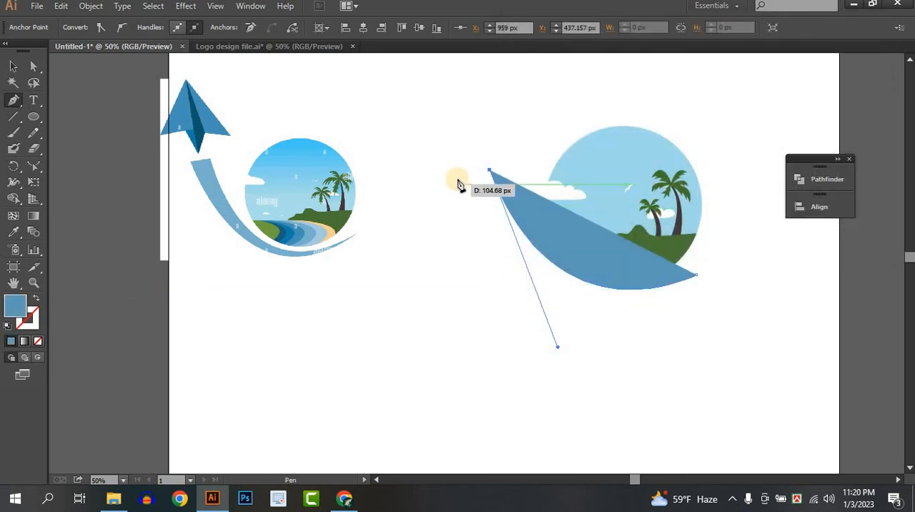
# Step: Close the swoosh with a blunt upper-left end and an outer curve tapering to the starting point at the lower right
pyautogui.click(460, 176)
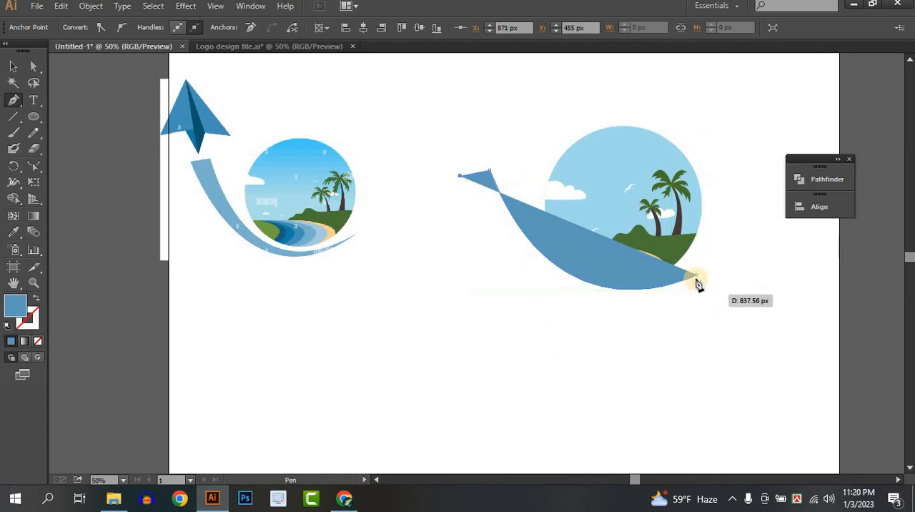
pyautogui.moveTo(700, 279); pyautogui.dragTo(852, 190)
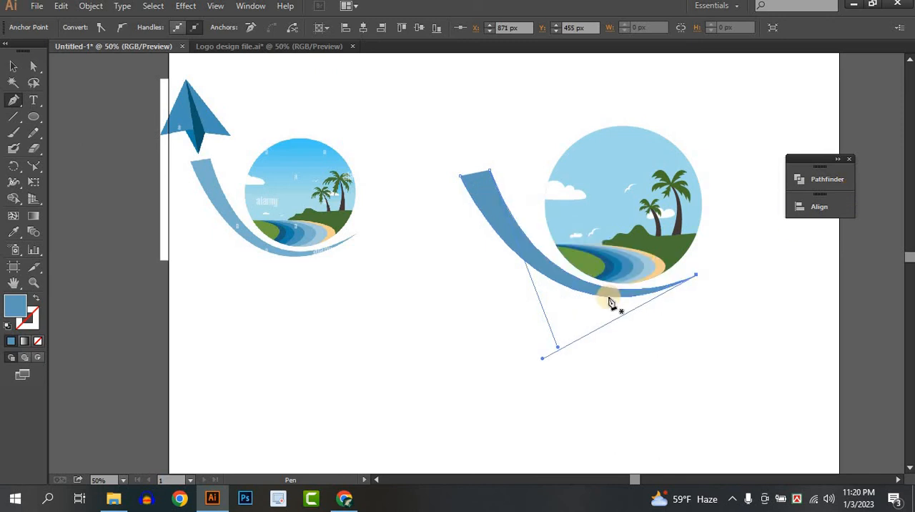
pyautogui.click(12, 69)
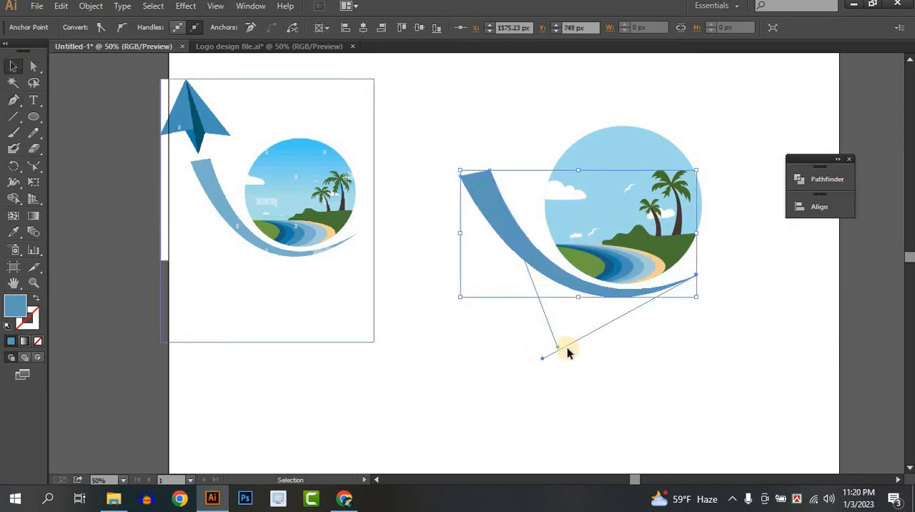
pyautogui.click(465, 313)
# Step: Draw the paper plane's left wing with the Pen tool as a narrow triangle above the swoosh's blunt end
pyautogui.moveTo(465, 315); pyautogui.dragTo(457, 340)
pyautogui.scroll(1, 384, 342)
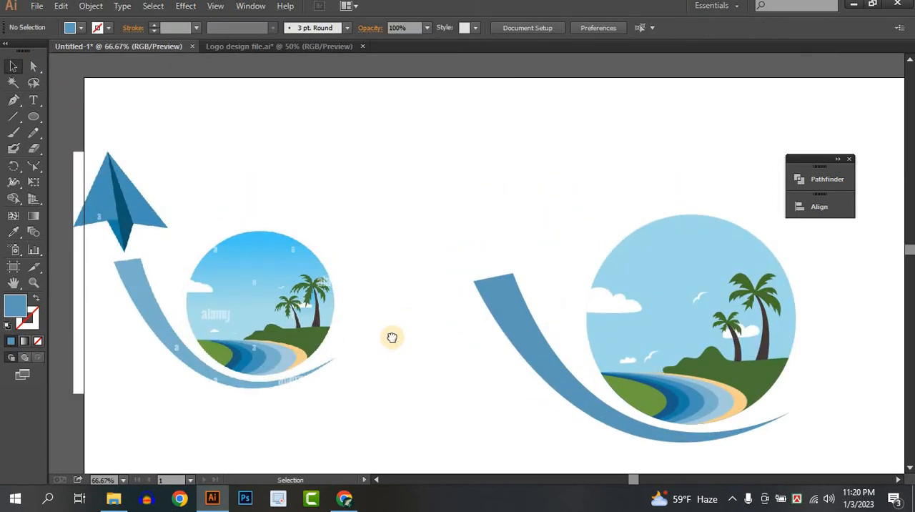
pyautogui.moveTo(393, 338); pyautogui.dragTo(418, 333)
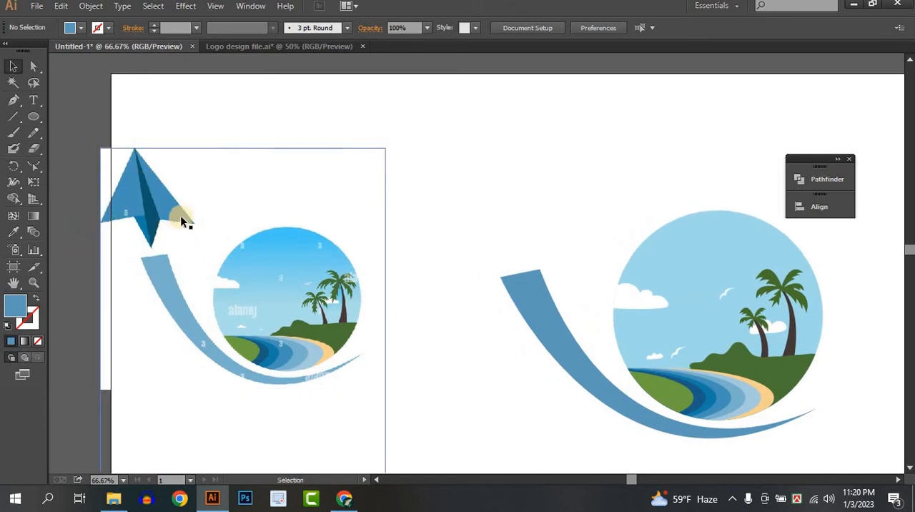
pyautogui.click(13, 100)
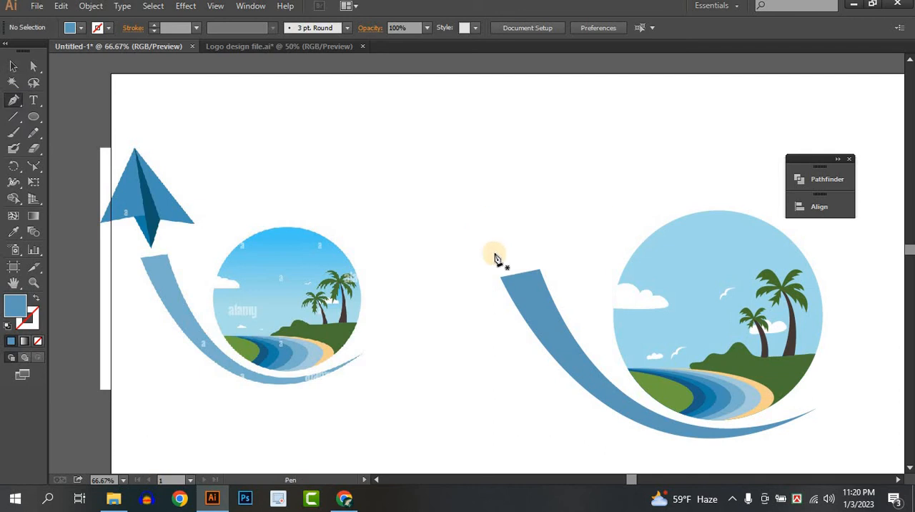
pyautogui.click(466, 157)
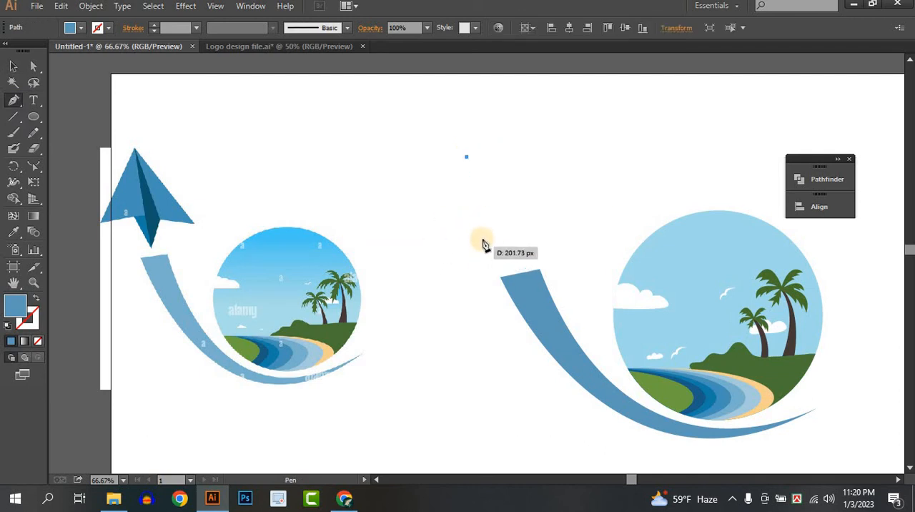
pyautogui.click(485, 239)
pyautogui.click(437, 259)
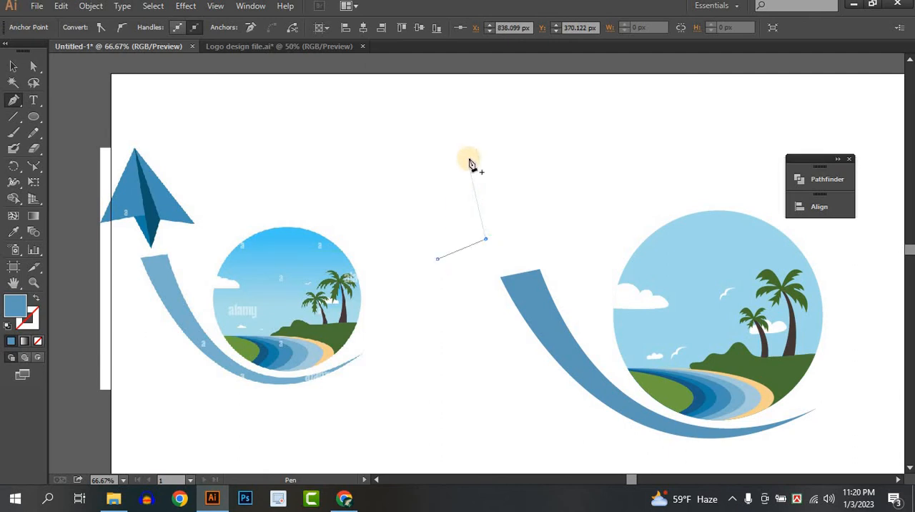
pyautogui.click(466, 157)
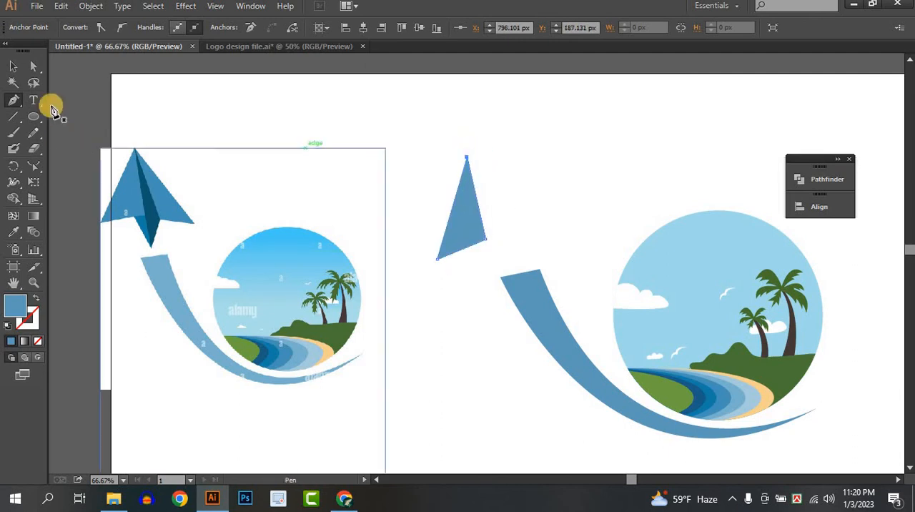
pyautogui.click(14, 66)
pyautogui.click(376, 166)
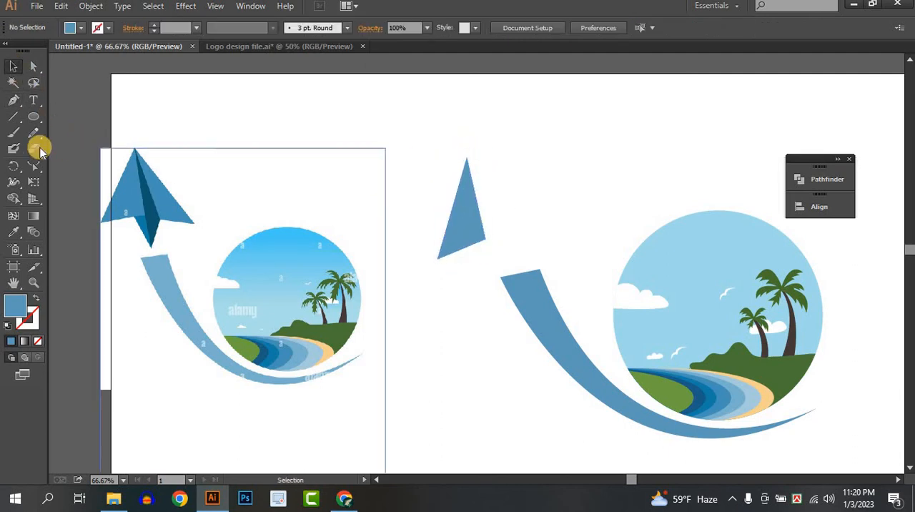
# Step: Draw the plane's right wing as a triangle from the left wing's tip, leaving a gap between the two wings
pyautogui.click(13, 100)
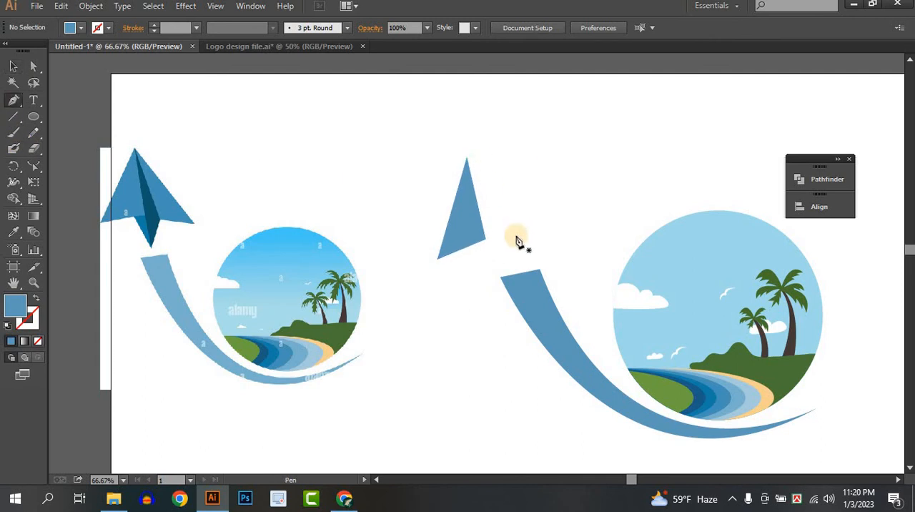
pyautogui.click(466, 157)
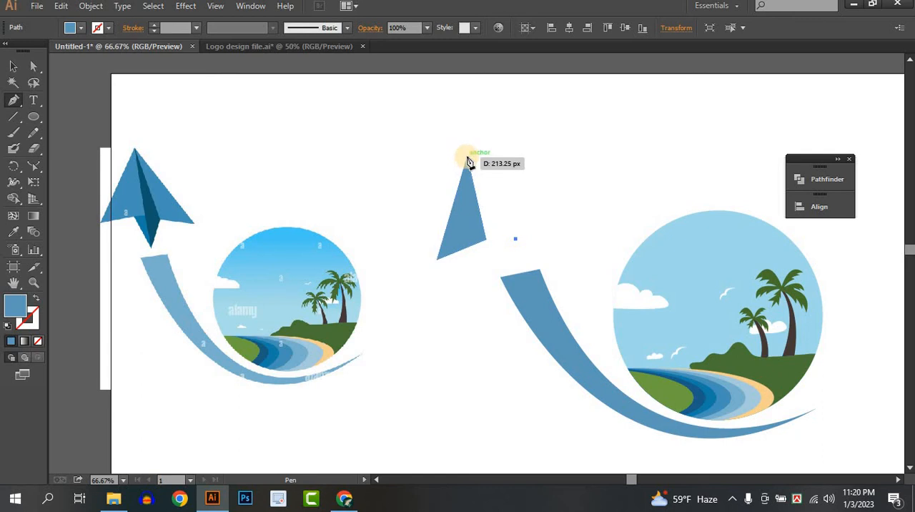
pyautogui.click(516, 238)
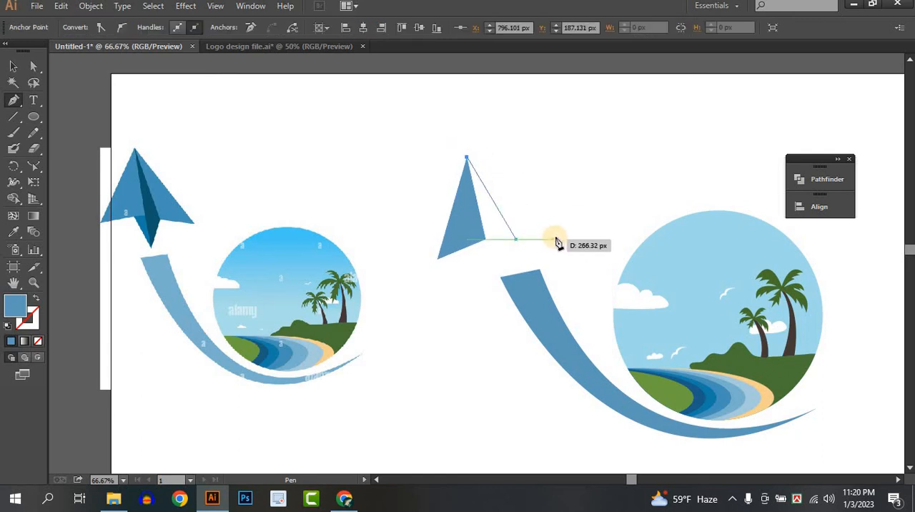
pyautogui.click(556, 239)
pyautogui.click(517, 241)
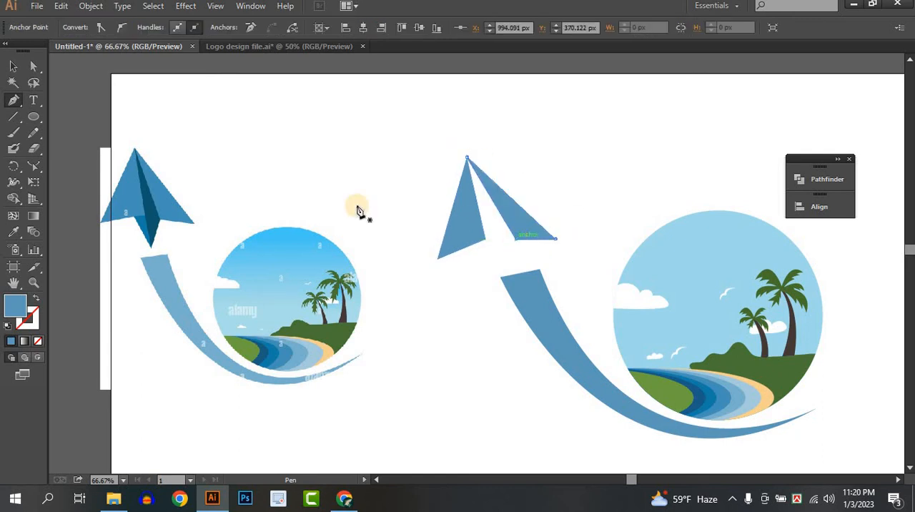
pyautogui.click(267, 107)
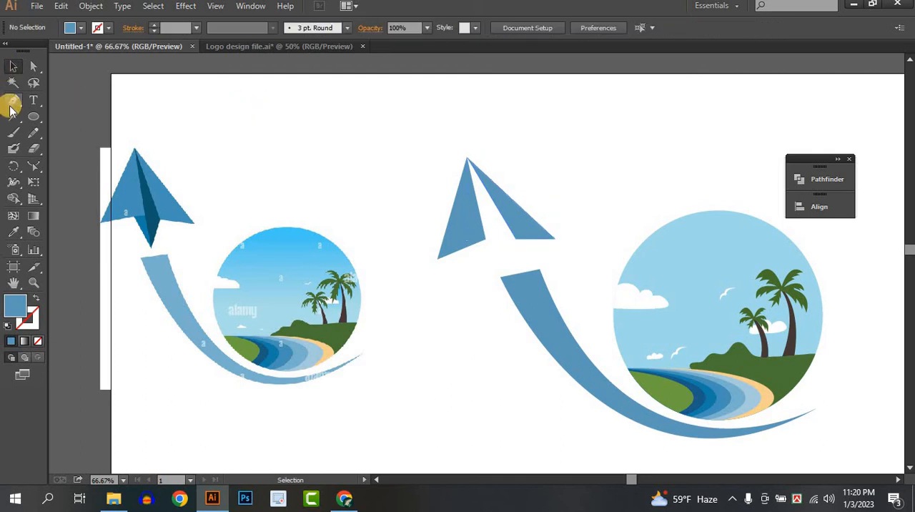
# Step: Draw the plane's centre fold between the wings, ending in a point below them, and fill it with the reference fold's dark blue
pyautogui.click(12, 103)
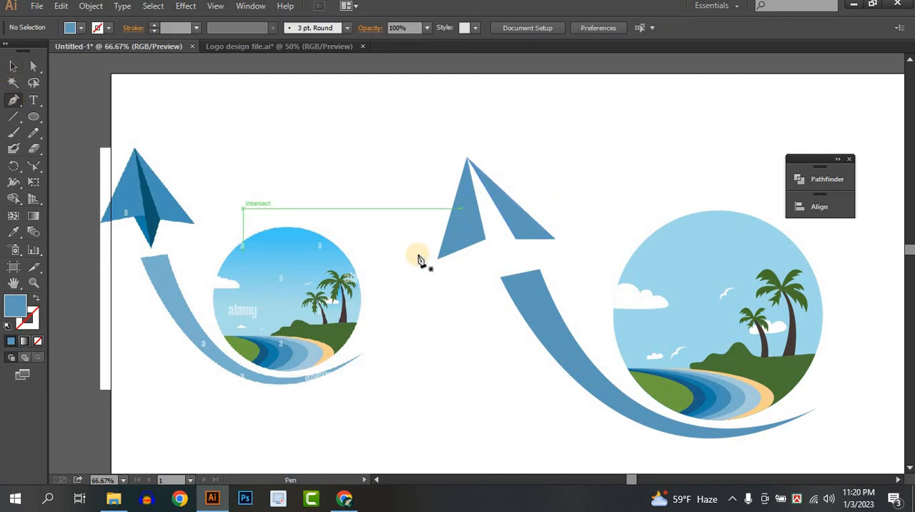
pyautogui.click(466, 162)
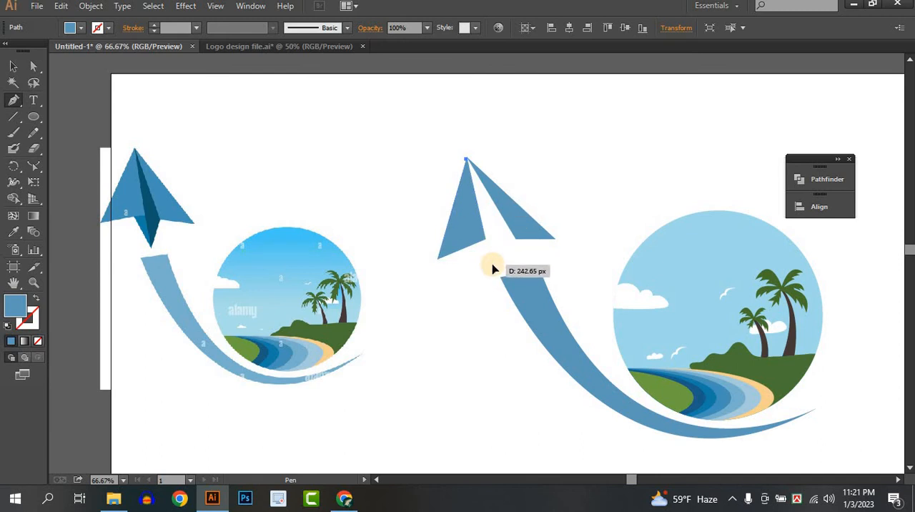
pyautogui.click(492, 263)
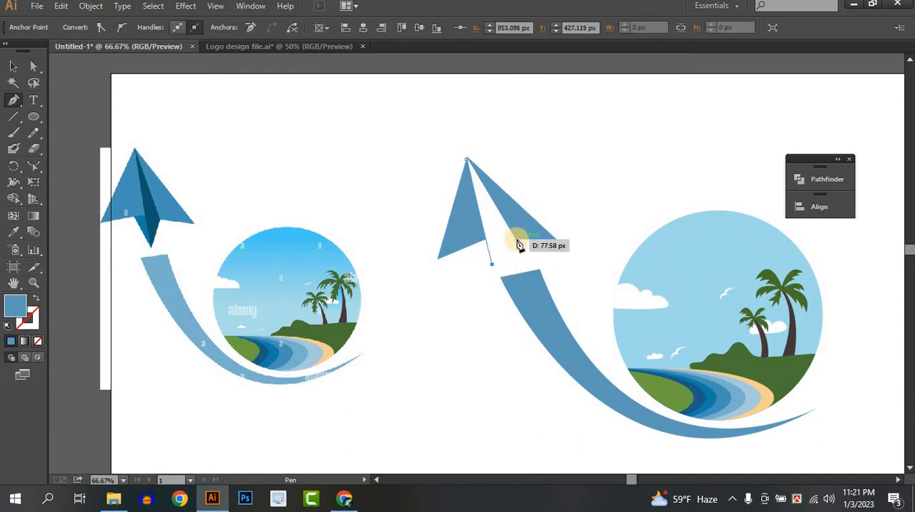
pyautogui.click(516, 238)
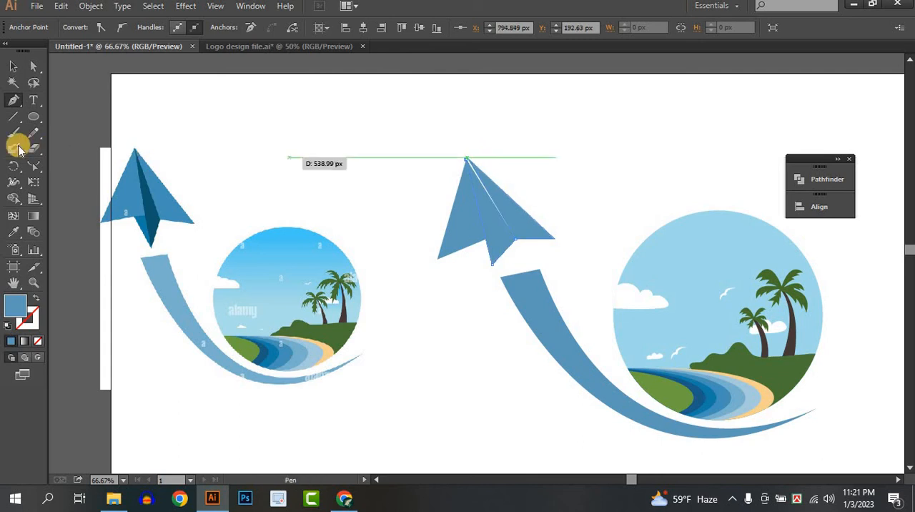
pyautogui.click(13, 231)
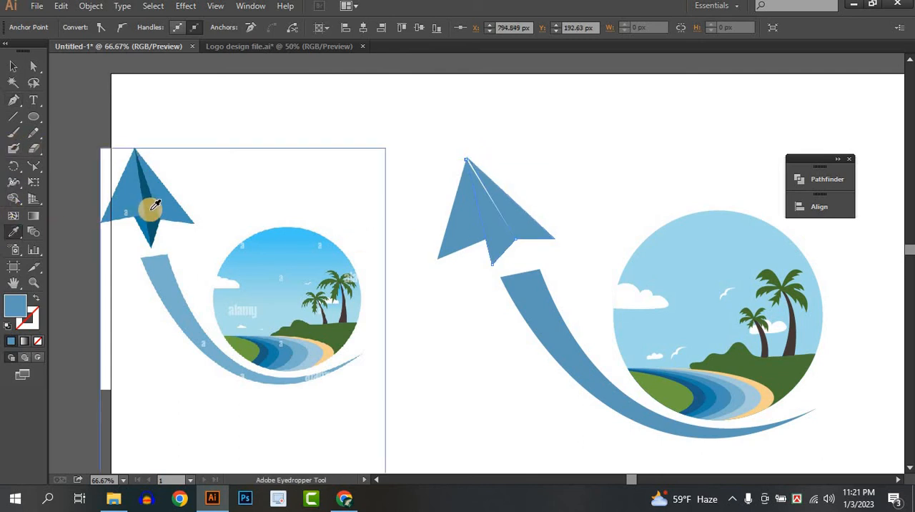
pyautogui.click(151, 208)
pyautogui.click(15, 68)
pyautogui.click(351, 173)
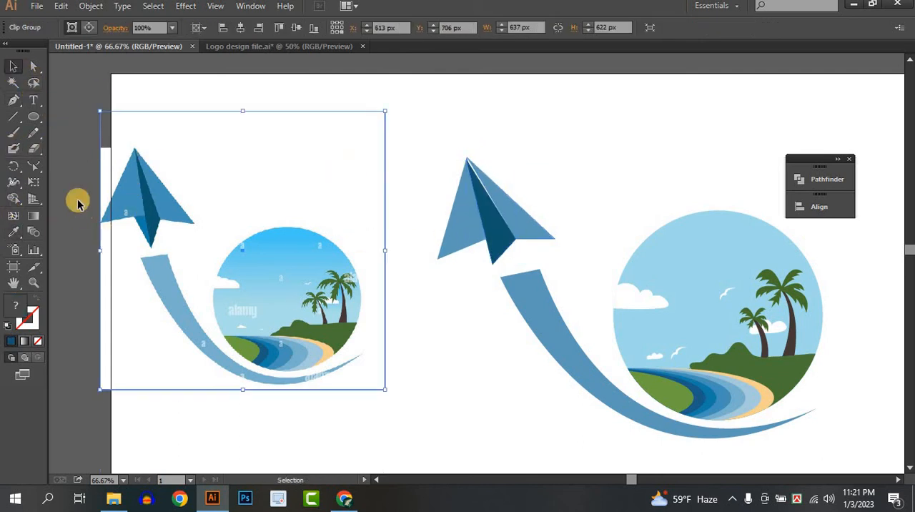
# Step: Draw a small triangular flap between the left wing's lower edge and the centre fold's bottom point
pyautogui.click(12, 113)
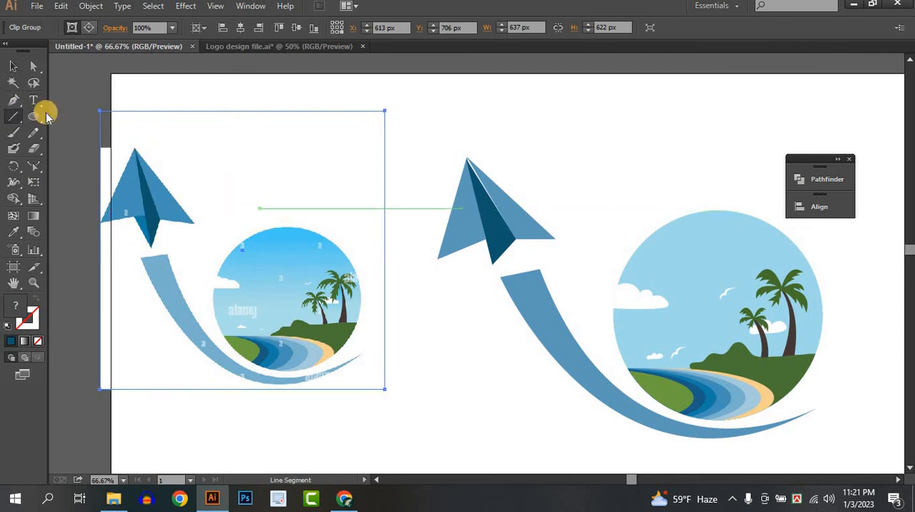
pyautogui.click(14, 101)
pyautogui.click(460, 258)
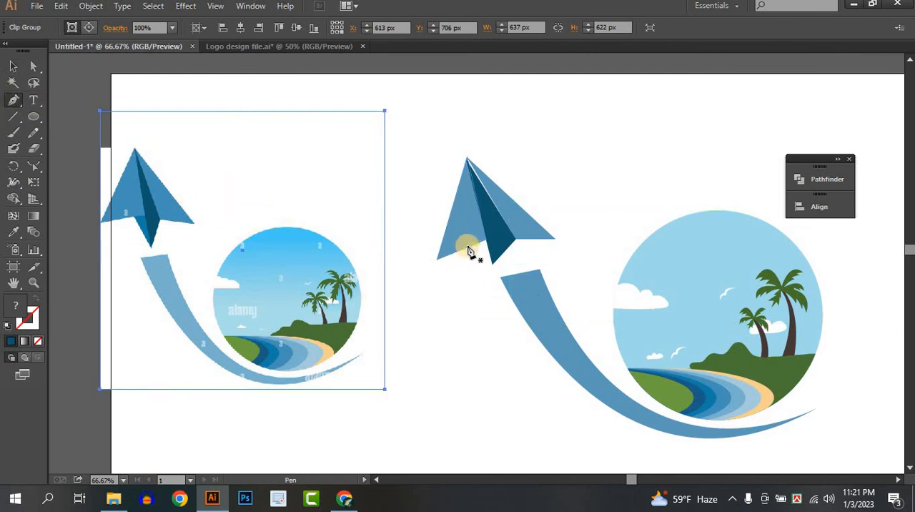
pyautogui.click(472, 246)
pyautogui.click(492, 263)
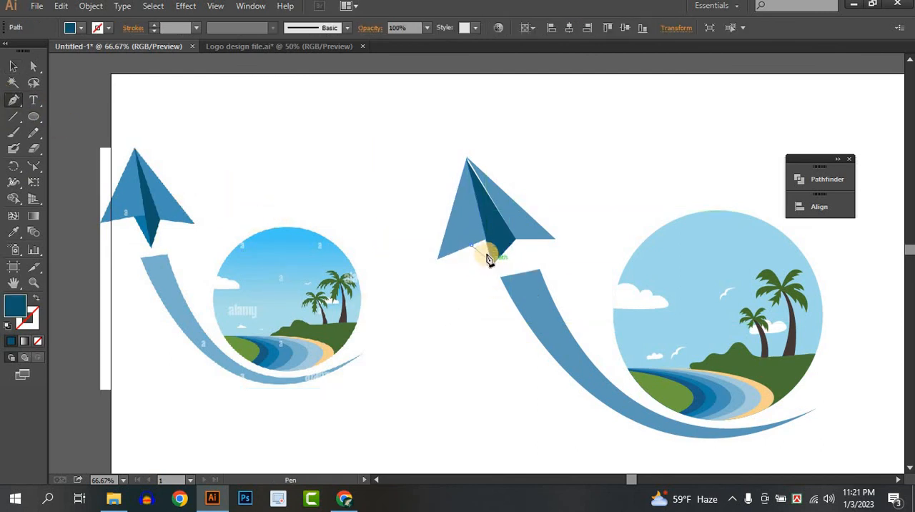
pyautogui.click(486, 241)
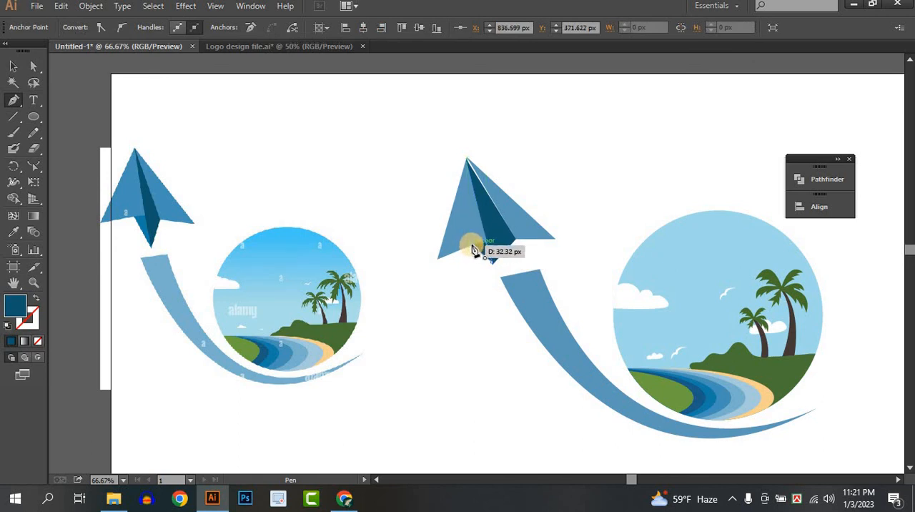
pyautogui.click(472, 245)
# Step: Fill the small flap with the medium blue sampled from the reference plane's flap
pyautogui.click(13, 232)
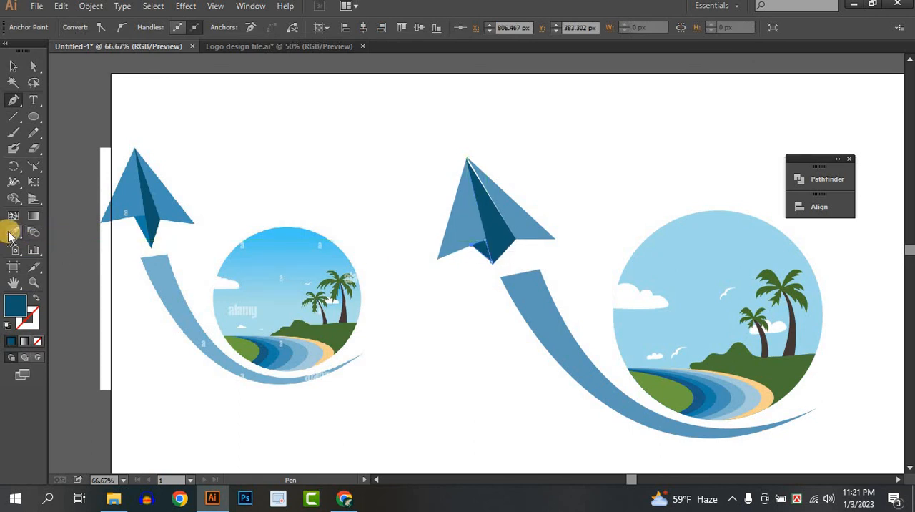
pyautogui.click(153, 227)
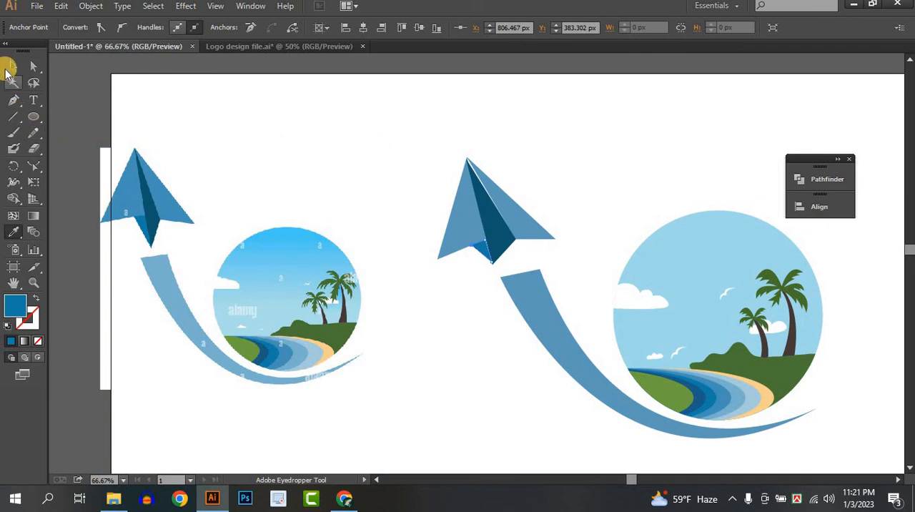
pyautogui.click(13, 65)
pyautogui.click(210, 115)
# Step: Rotate the dark centre fold slightly clockwise and move it so its top meets the left wing's tip
pyautogui.scroll(4, 509, 230)
pyautogui.moveTo(509, 235); pyautogui.dragTo(458, 301)
pyautogui.scroll(-2, 493, 294)
pyautogui.scroll(1, 463, 299)
pyautogui.click(481, 300)
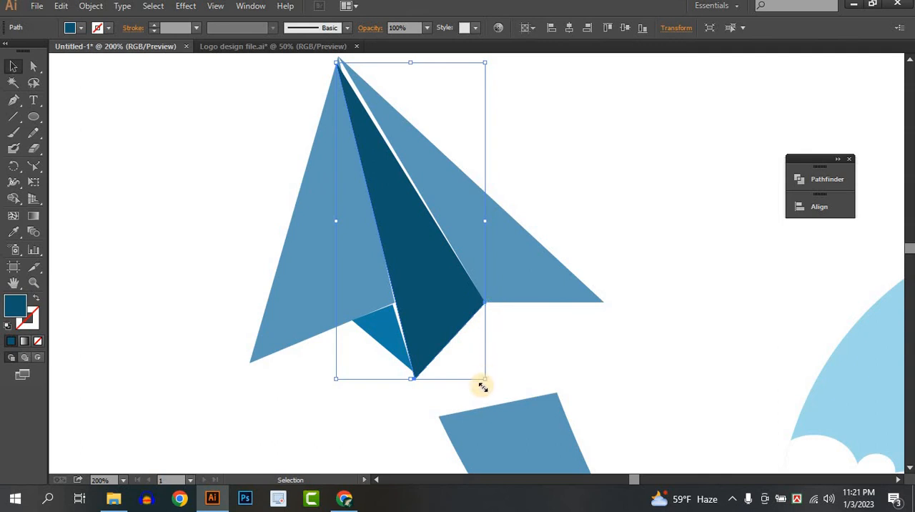
pyautogui.moveTo(484, 386); pyautogui.dragTo(461, 400)
pyautogui.click(517, 365)
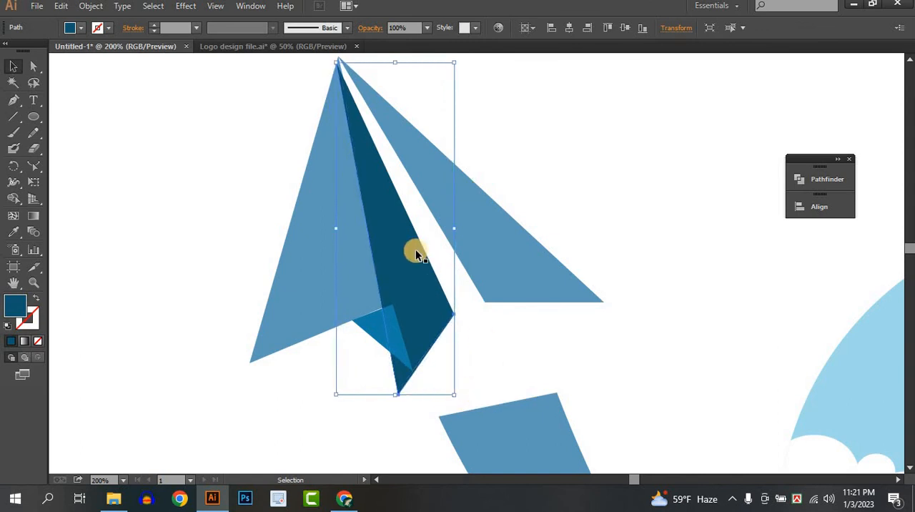
pyautogui.moveTo(416, 247); pyautogui.dragTo(417, 242)
pyautogui.click(499, 337)
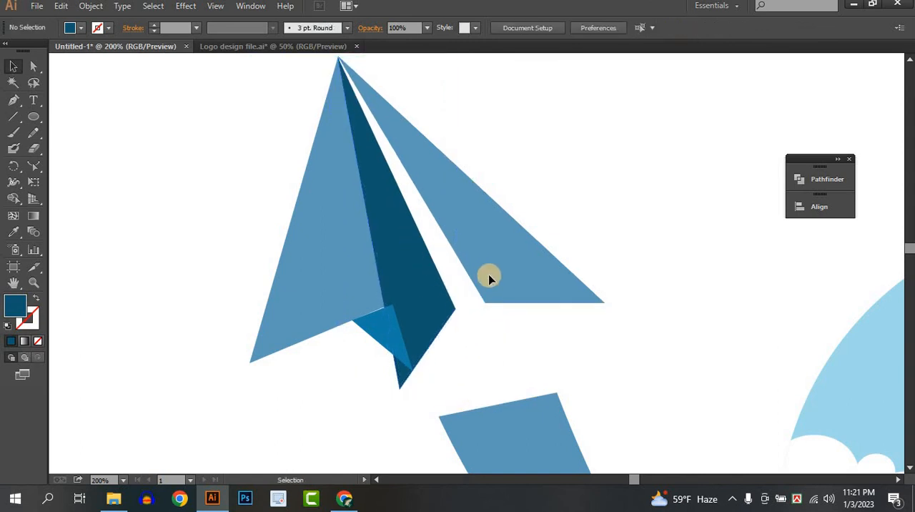
# Step: Move the right wing against the fold's lower right corner and shift its top anchor point onto the plane's tip
pyautogui.moveTo(491, 272); pyautogui.dragTo(466, 283)
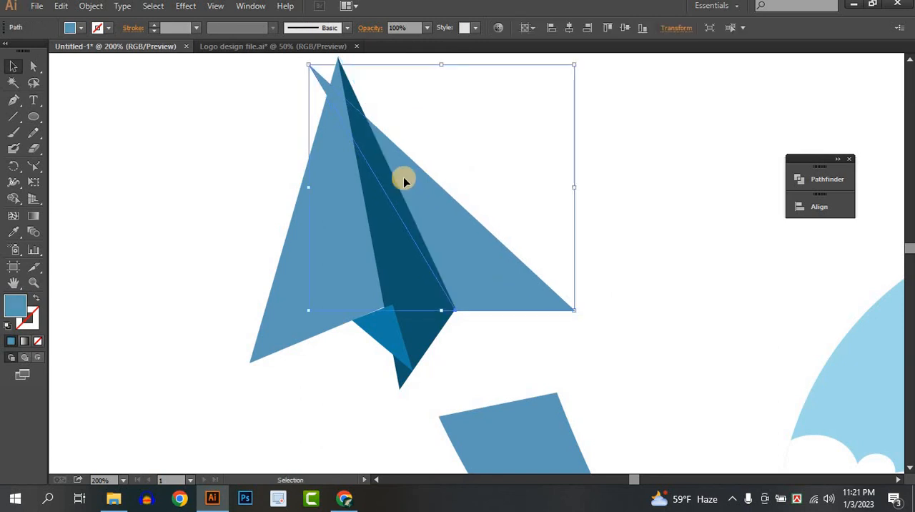
pyautogui.scroll(1, 403, 180)
pyautogui.click(33, 65)
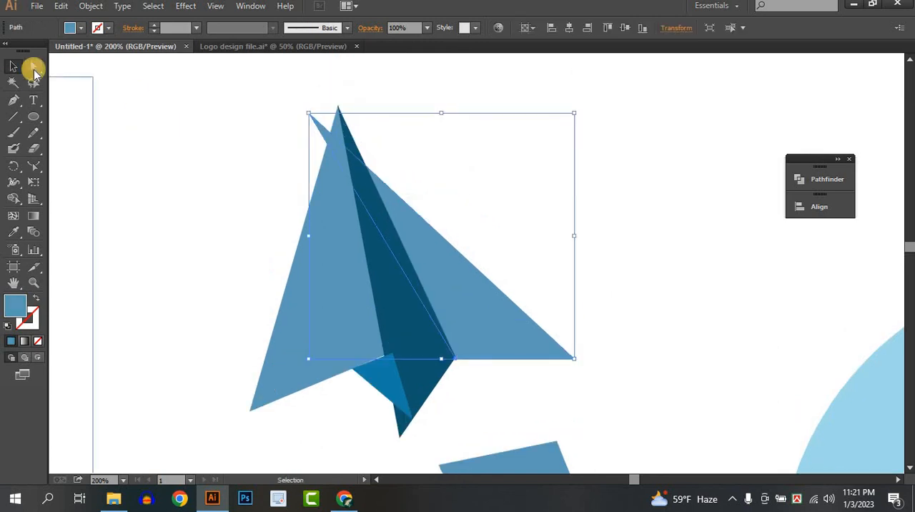
pyautogui.click(309, 113)
pyautogui.moveTo(325, 113); pyautogui.dragTo(340, 112)
pyautogui.click(610, 260)
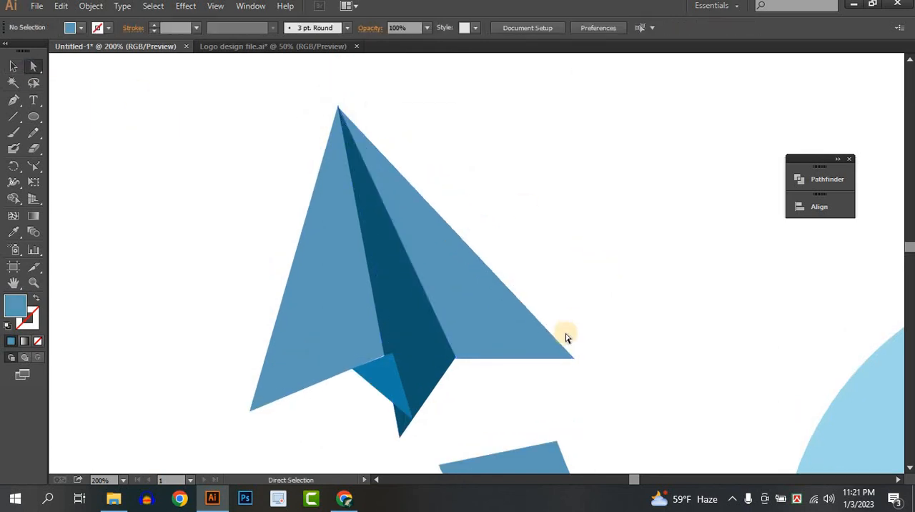
# Step: Move the right wing's outer corner point down and slightly outward so its lower edge slopes like the left wing's
pyautogui.click(544, 348)
pyautogui.moveTo(576, 358); pyautogui.dragTo(602, 399)
pyautogui.hotkey('ctrl', 'z')
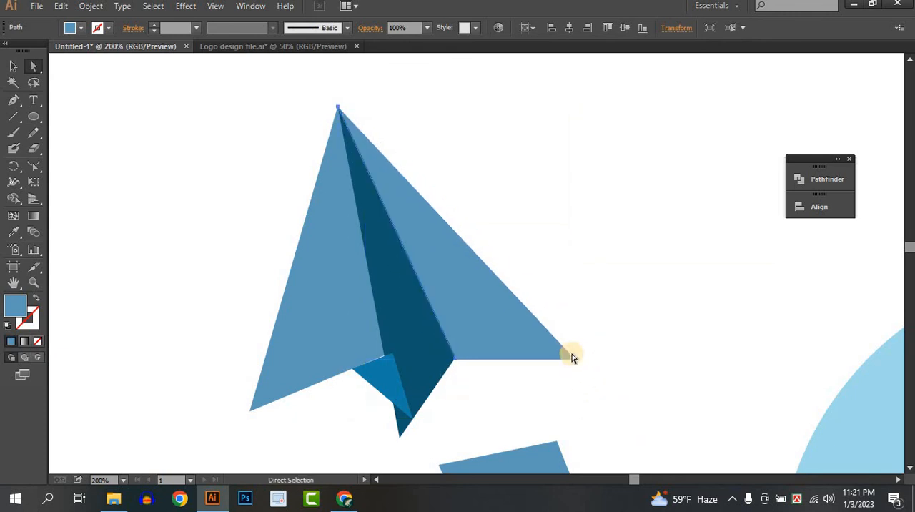
pyautogui.moveTo(574, 358); pyautogui.dragTo(587, 402)
# Step: Move the small flap to the fold's bottom point and adjust its corner points to close the gaps with the left wing and fold
pyautogui.moveTo(393, 407)
pyautogui.mouseDown()
pyautogui.moveTo(395, 397)
pyautogui.moveTo(383, 425)
pyautogui.moveTo(384, 407)
pyautogui.mouseUp()
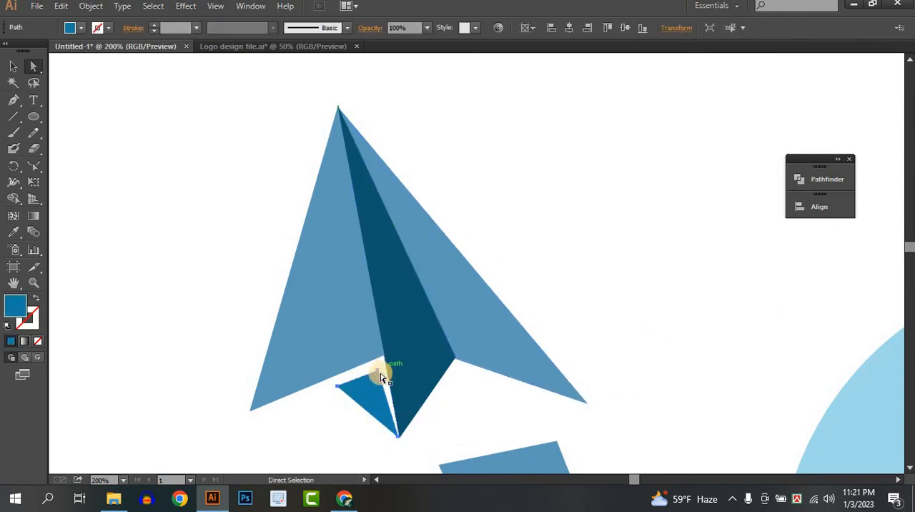
pyautogui.moveTo(390, 358); pyautogui.dragTo(384, 357)
pyautogui.moveTo(340, 392); pyautogui.dragTo(335, 371)
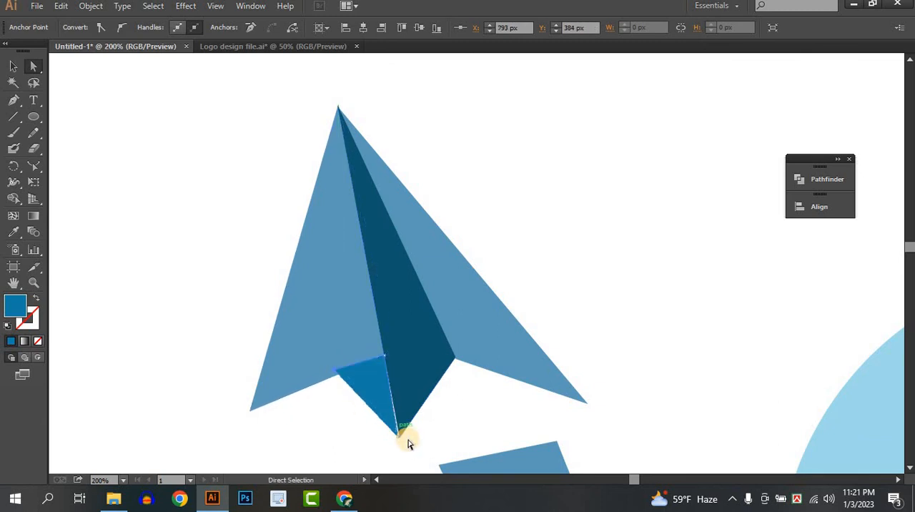
pyautogui.moveTo(398, 438); pyautogui.dragTo(404, 436)
pyautogui.scroll(4, 404, 436)
pyautogui.scroll(-1, 400, 437)
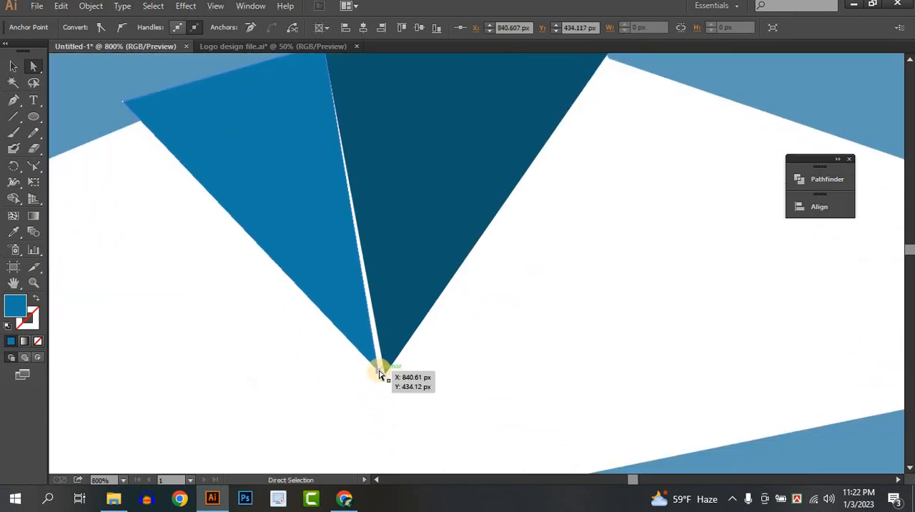
pyautogui.moveTo(382, 374); pyautogui.dragTo(385, 375)
pyautogui.click(437, 374)
pyautogui.hotkey('ctrl', '1')
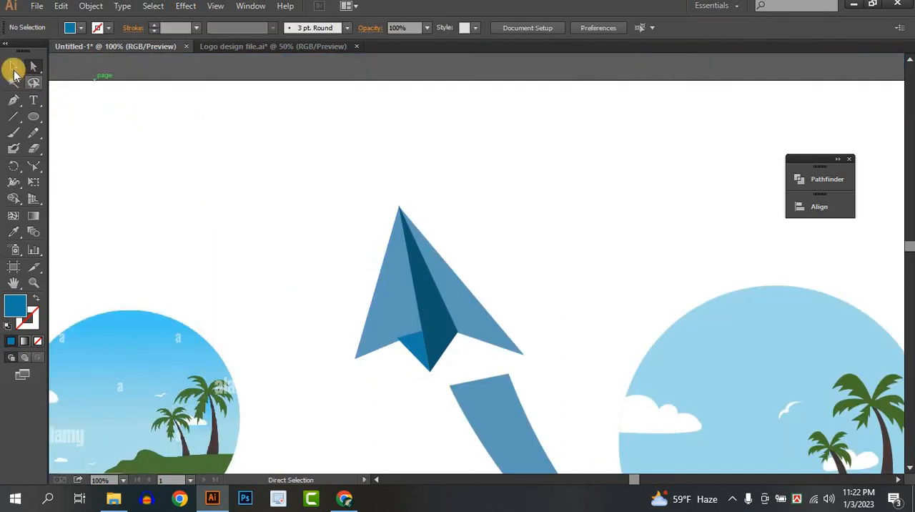
# Step: Send the small flap at the plane's bottom to the back of the stacking order
pyautogui.click(13, 67)
pyautogui.scroll(3, 555, 336)
pyautogui.click(267, 335)
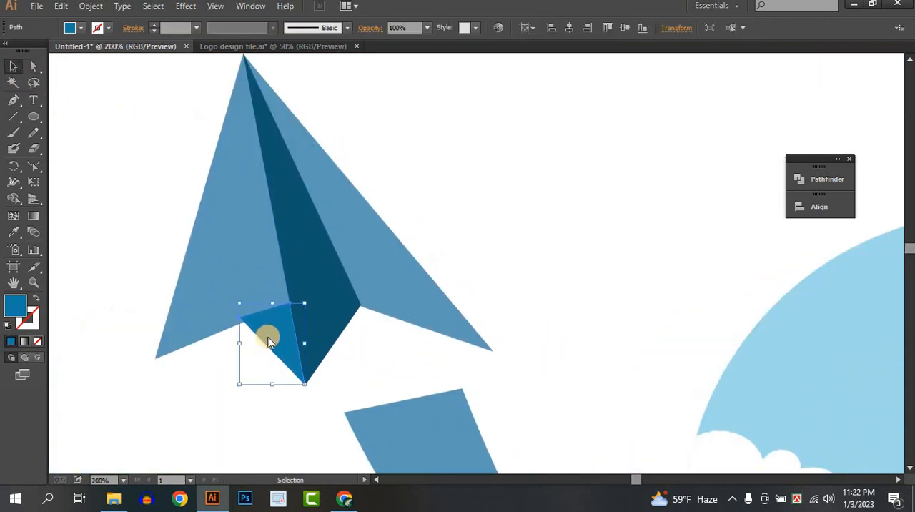
pyautogui.rightClick(268, 336)
pyautogui.moveTo(327, 312)
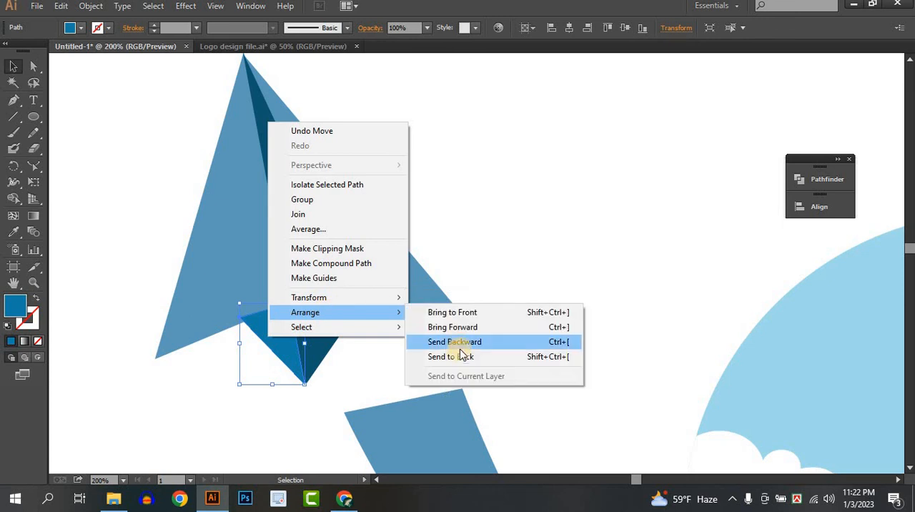
pyautogui.click(470, 357)
pyautogui.click(545, 306)
# Step: Group the paper plane's pieces and move the plane slightly right and up so it lines up with the swoosh's wide end
pyautogui.scroll(-4, 548, 309)
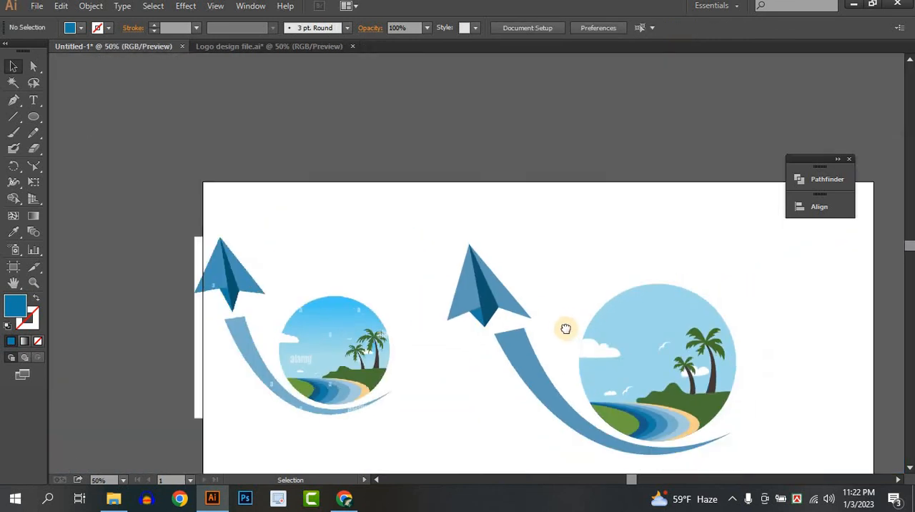
pyautogui.moveTo(565, 329); pyautogui.dragTo(550, 345)
pyautogui.scroll(1, 550, 345)
pyautogui.moveTo(382, 263); pyautogui.dragTo(495, 324)
pyautogui.click(495, 324)
pyautogui.click(435, 312)
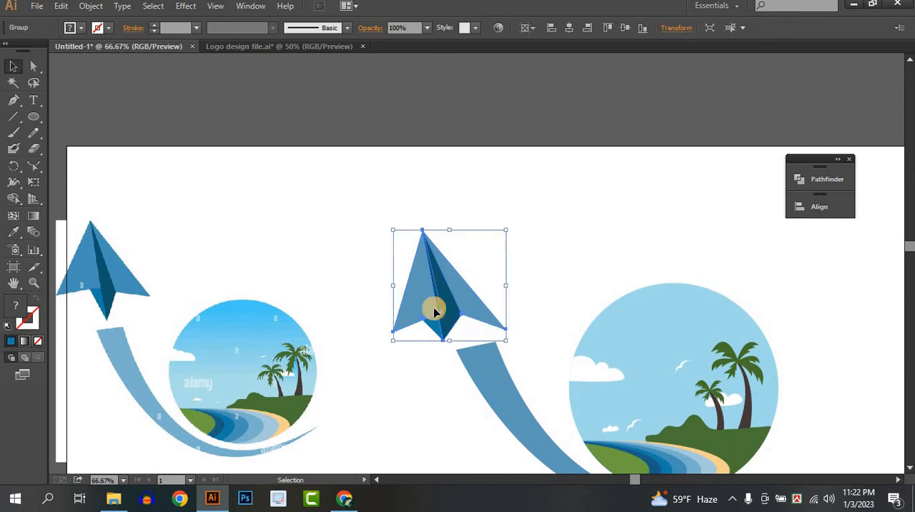
pyautogui.doubleClick(440, 300)
pyautogui.doubleClick(526, 264)
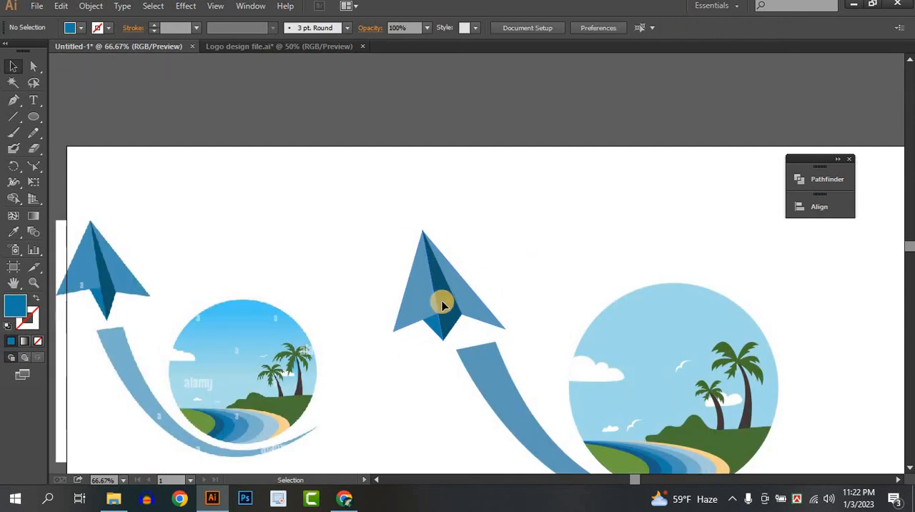
pyautogui.moveTo(440, 307); pyautogui.dragTo(471, 305)
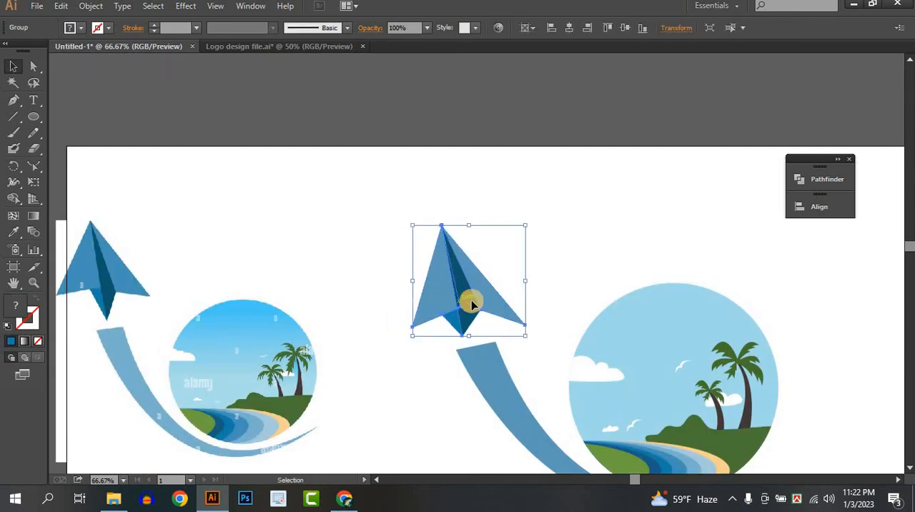
pyautogui.click(551, 294)
# Step: Add the text "Traveler" in Montserrat Bold, 167 pt, below the swoosh and beach circle
pyautogui.scroll(-2, 562, 289)
pyautogui.moveTo(661, 371); pyautogui.dragTo(534, 266)
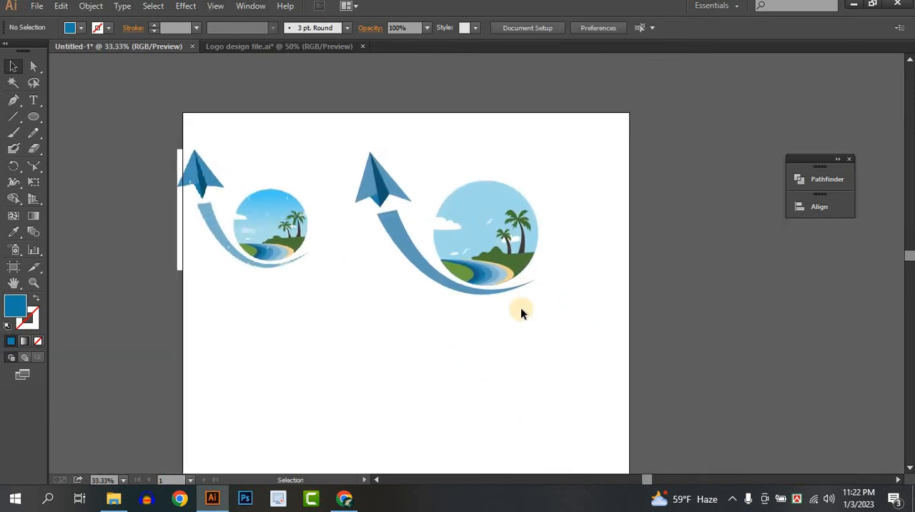
pyautogui.scroll(1, 522, 314)
pyautogui.click(33, 100)
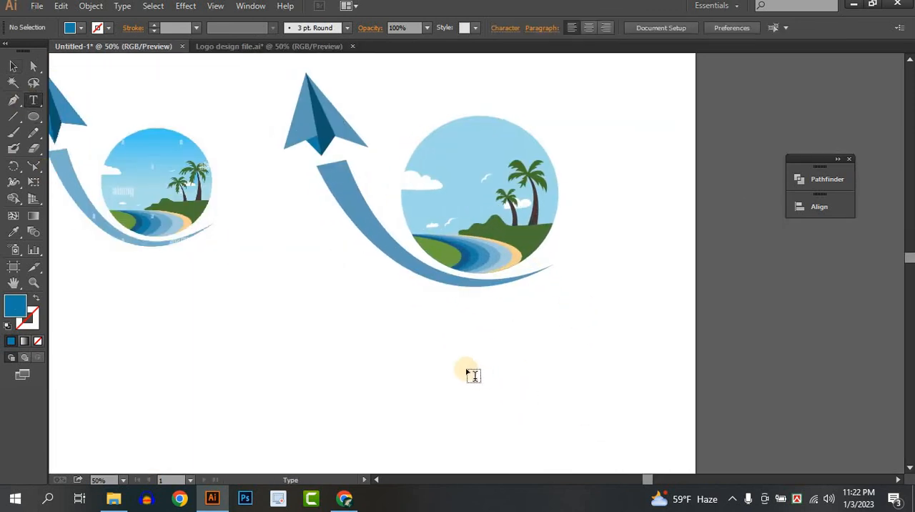
pyautogui.click(435, 331)
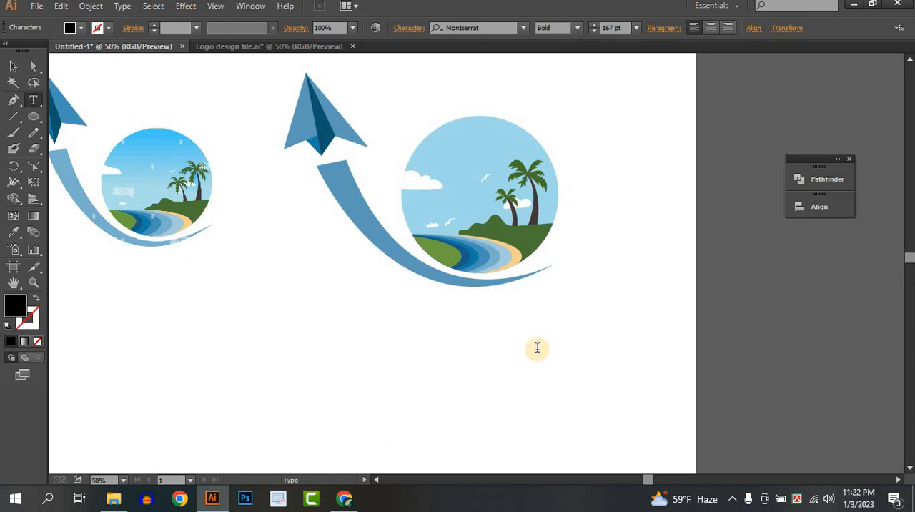
pyautogui.write('Tour')
pyautogui.press('BackSpace')
pyautogui.press('BackSpace')
pyautogui.press('BackSpace')
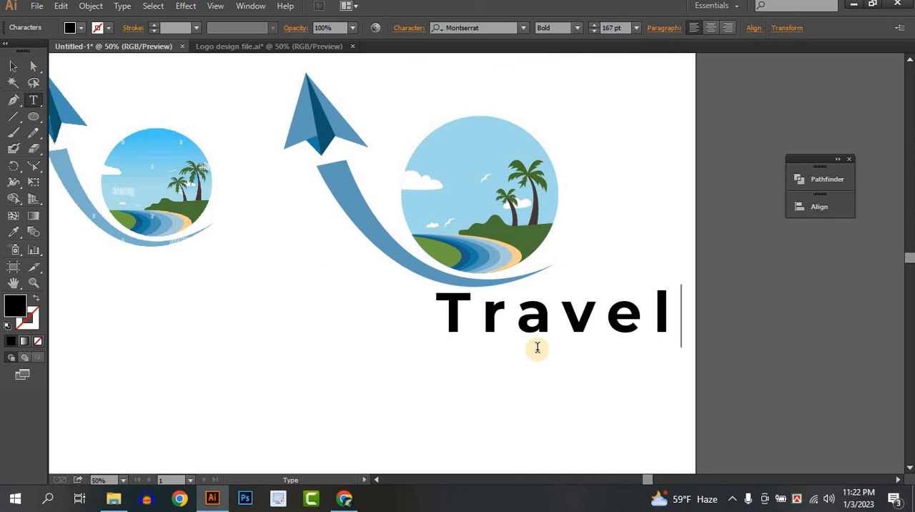
pyautogui.write('raveler')
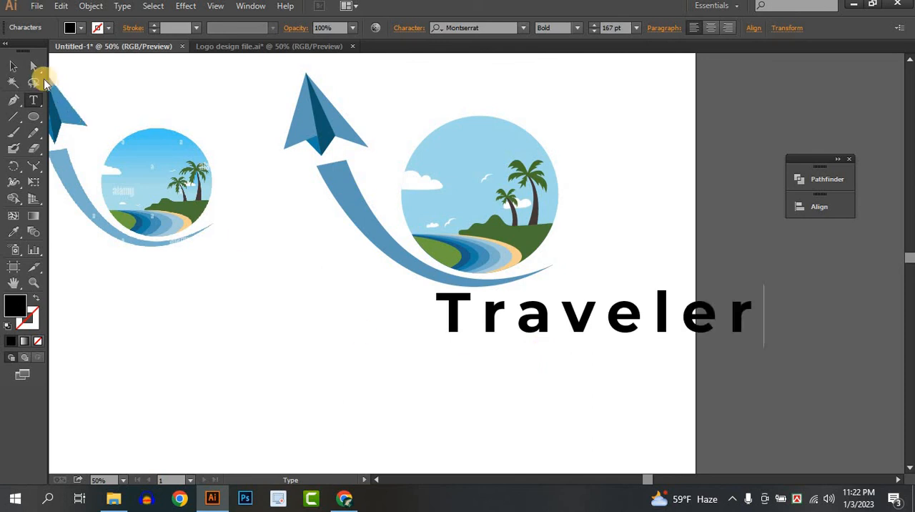
# Step: Set the Traveler text's tracking to 0 and move the text so it sits beneath the beach circle and swoosh
pyautogui.click(13, 65)
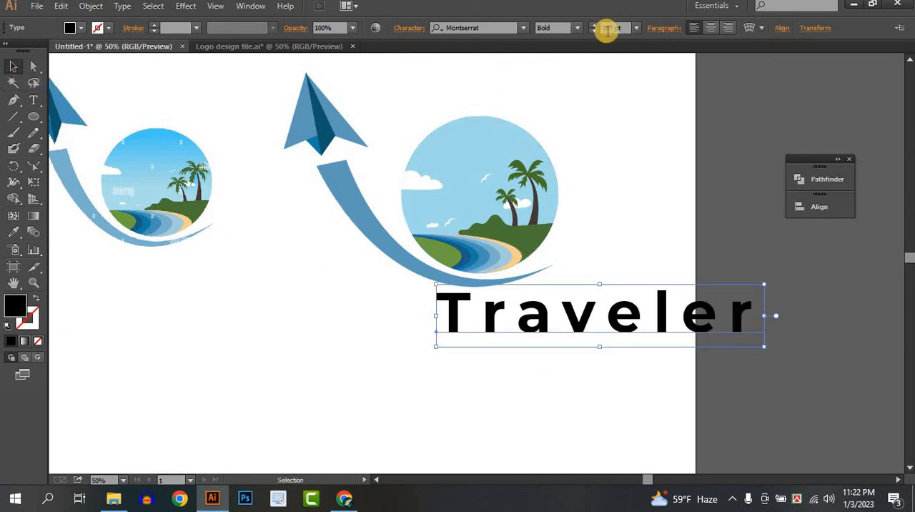
pyautogui.click(409, 28)
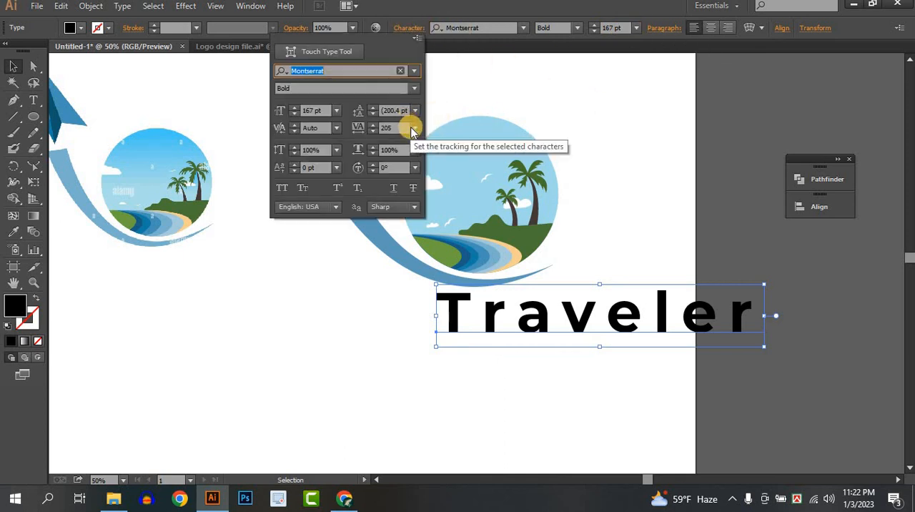
pyautogui.click(415, 127)
pyautogui.click(432, 232)
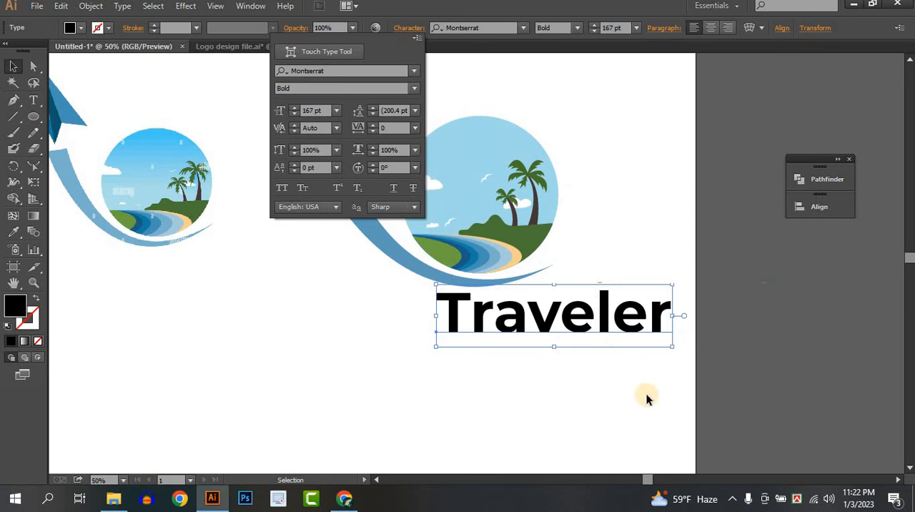
pyautogui.click(647, 395)
pyautogui.click(573, 342)
pyautogui.moveTo(508, 345); pyautogui.dragTo(443, 354)
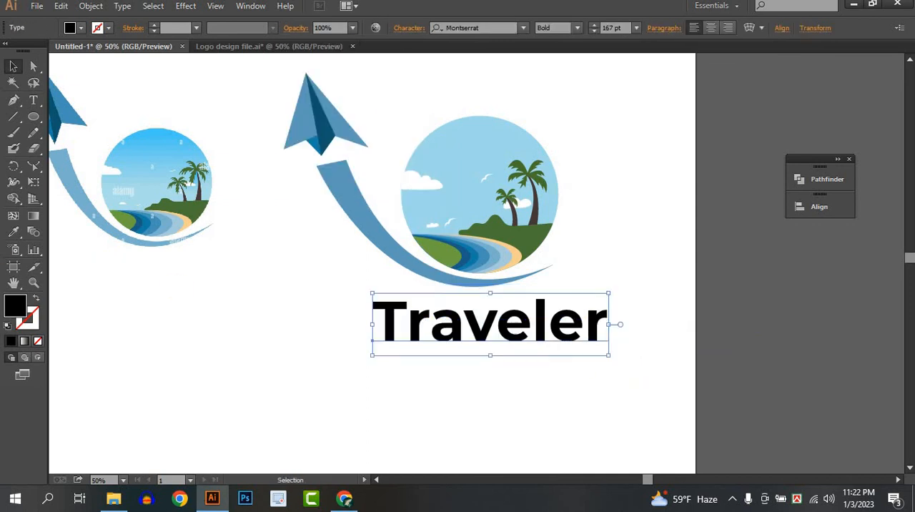
# Step: Recolour the Traveler text with the dark blue sampled from the plane's fold and nudge it slightly up and left
pyautogui.click(13, 232)
pyautogui.click(322, 143)
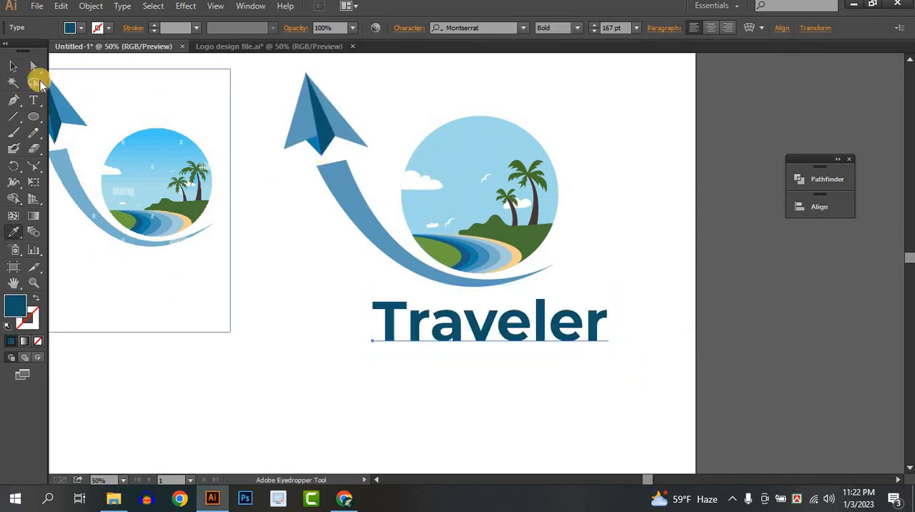
pyautogui.click(12, 66)
pyautogui.click(716, 356)
pyautogui.moveTo(578, 334); pyautogui.dragTo(569, 328)
pyautogui.click(647, 332)
# Step: Convert the Traveler text to outlines
pyautogui.scroll(-2, 647, 331)
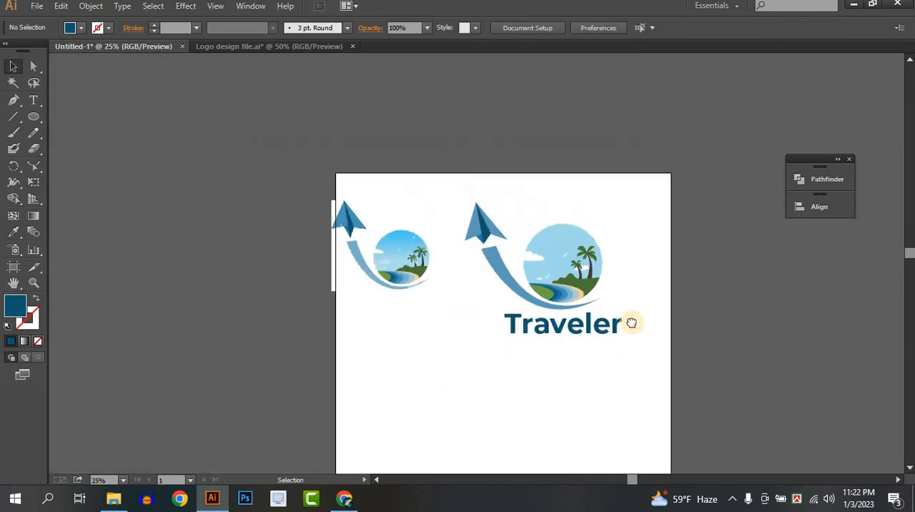
pyautogui.click(562, 305)
pyautogui.rightClick(561, 301)
pyautogui.click(723, 356)
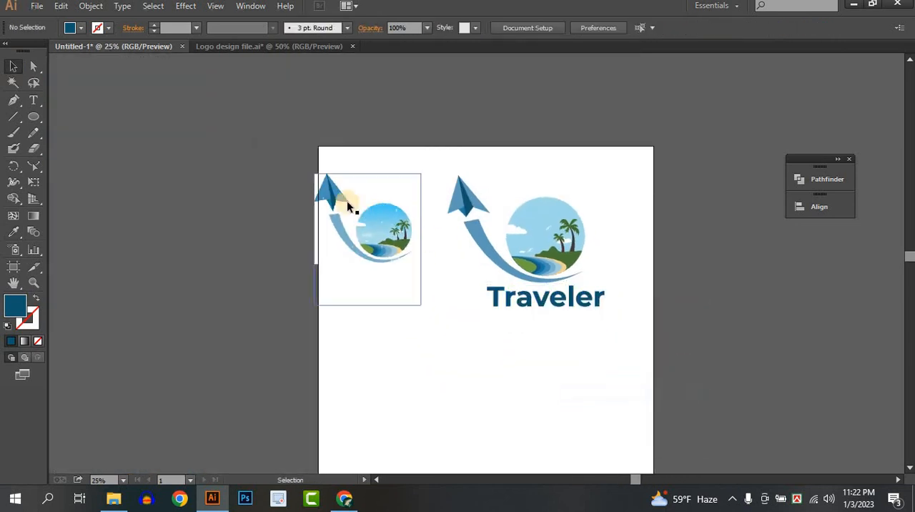
# Step: Move the reference image off the artboard's left side and move the whole logo with its lettering to the artboard's middle
pyautogui.moveTo(411, 218); pyautogui.dragTo(243, 262)
pyautogui.moveTo(392, 170); pyautogui.dragTo(731, 372)
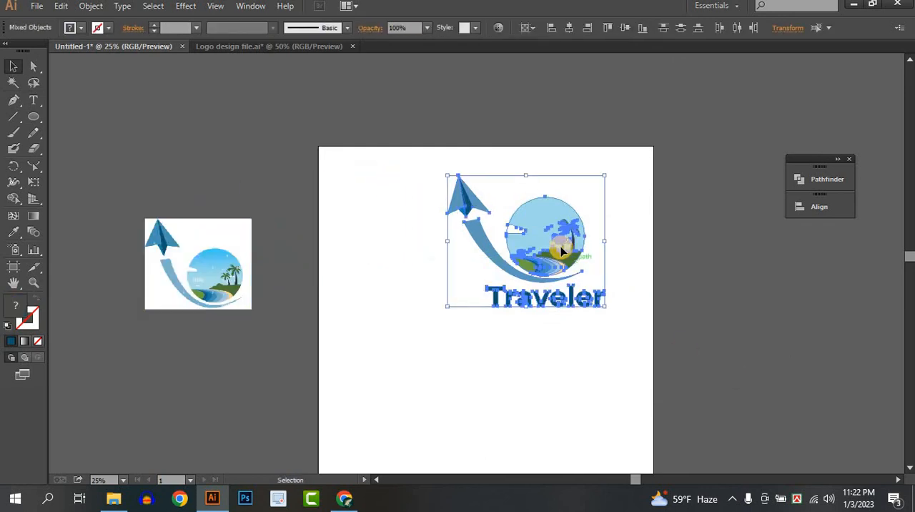
pyautogui.moveTo(562, 248); pyautogui.dragTo(495, 302)
pyautogui.scroll(-1, 527, 319)
pyautogui.scroll(-1, 528, 322)
pyautogui.scroll(2, 498, 298)
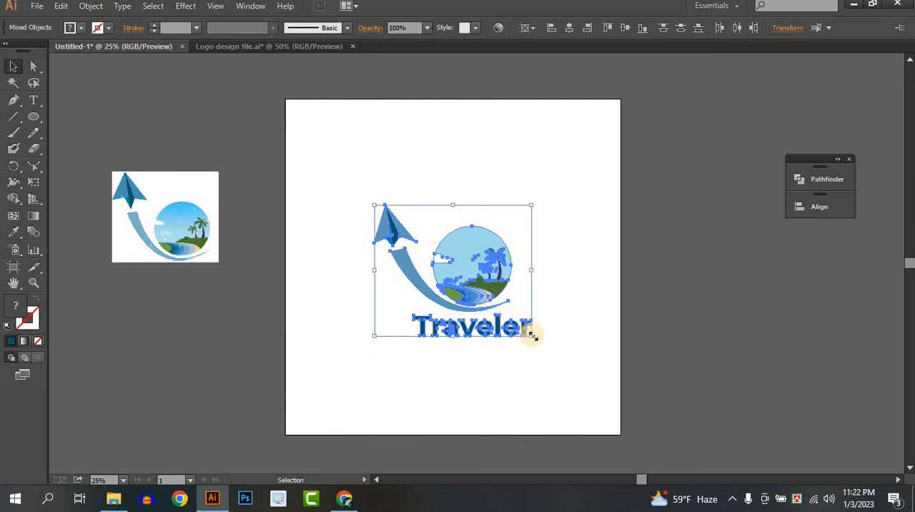
# Step: Scale the whole logo up by about a quarter and keep it centred on the artboard
pyautogui.moveTo(532, 335); pyautogui.dragTo(551, 355)
pyautogui.moveTo(474, 293); pyautogui.dragTo(548, 343)
pyautogui.click(447, 349)
pyautogui.scroll(1, 447, 349)
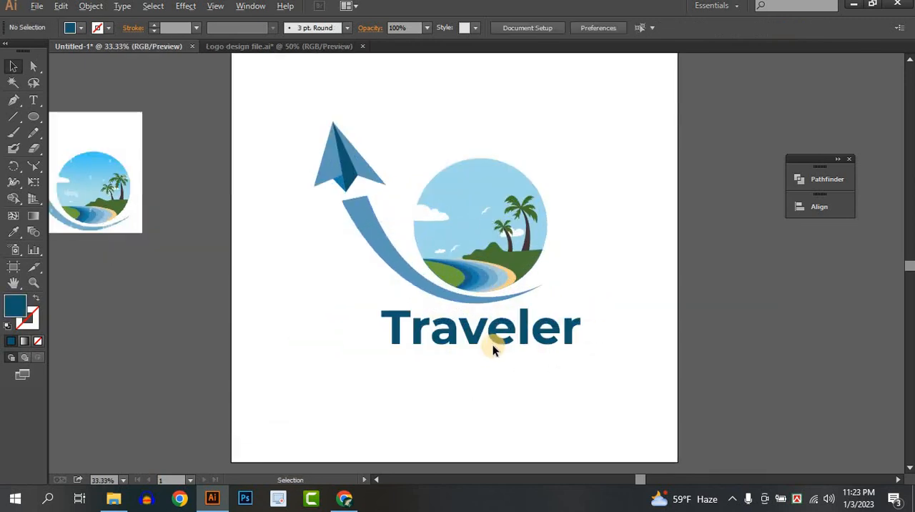
# Step: Fine-tune the size of the Traveler lettering beneath the swoosh
pyautogui.click(566, 342)
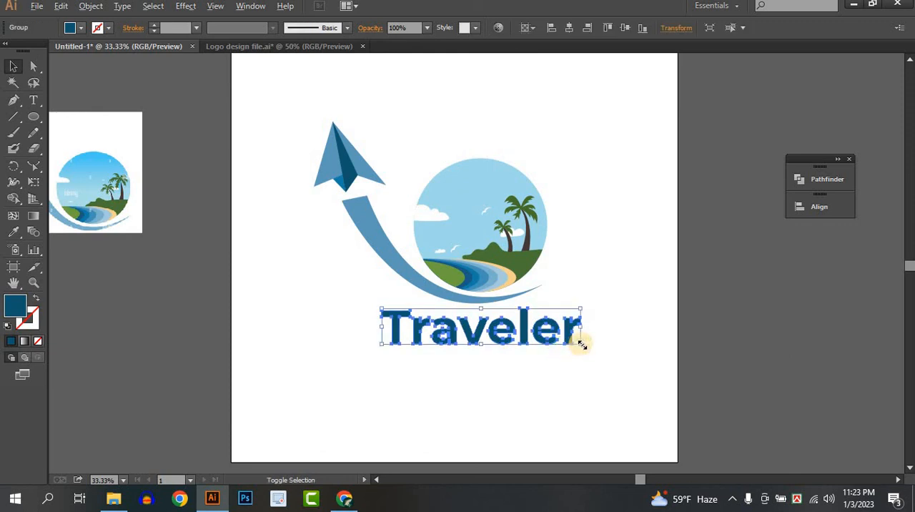
pyautogui.moveTo(582, 345); pyautogui.dragTo(581, 342)
pyautogui.click(500, 329)
pyautogui.click(500, 331)
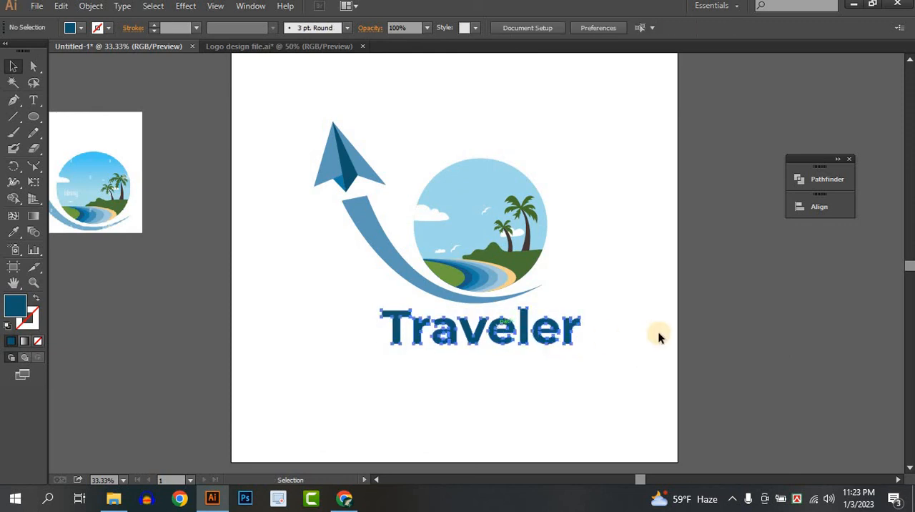
pyautogui.scroll(-1, 612, 330)
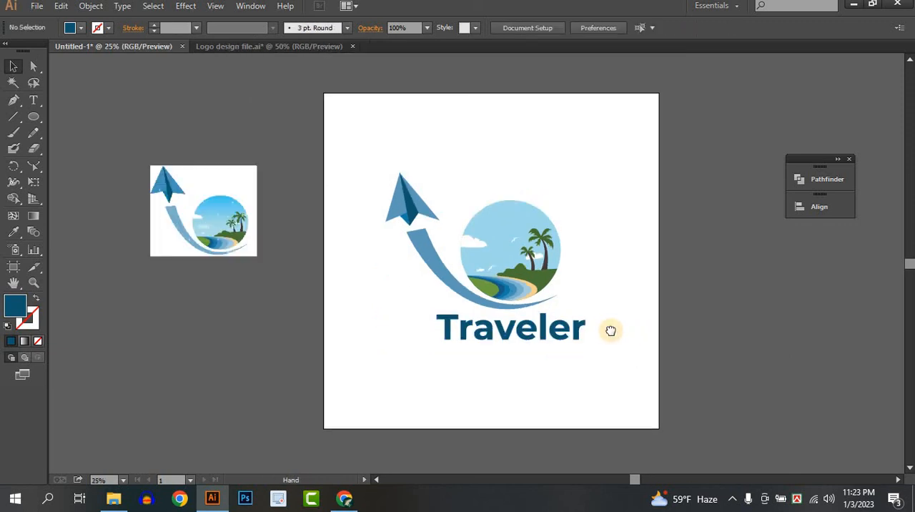
pyautogui.scroll(1, 600, 330)
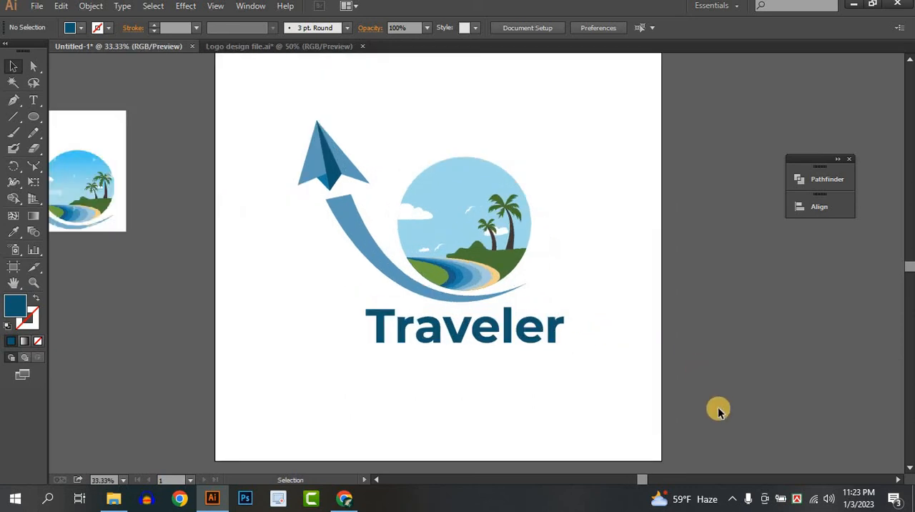
pyautogui.click(730, 500)
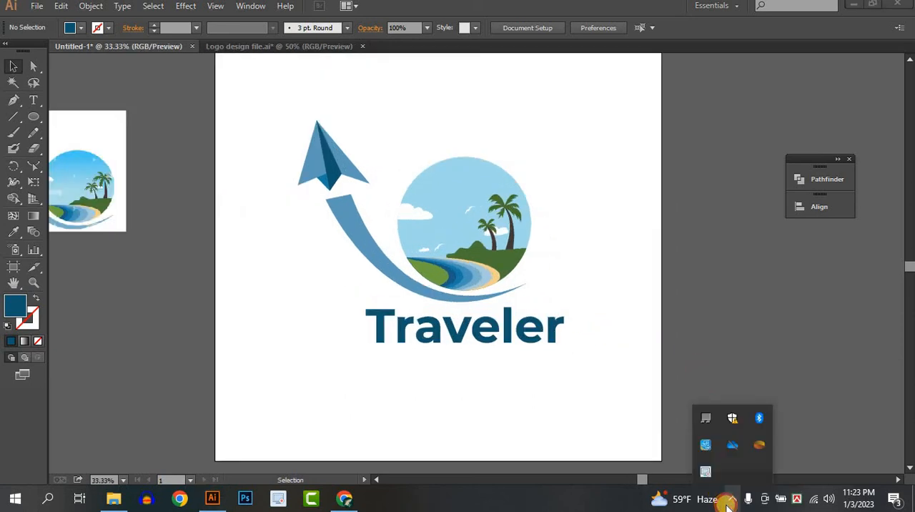
pyautogui.click(706, 474)
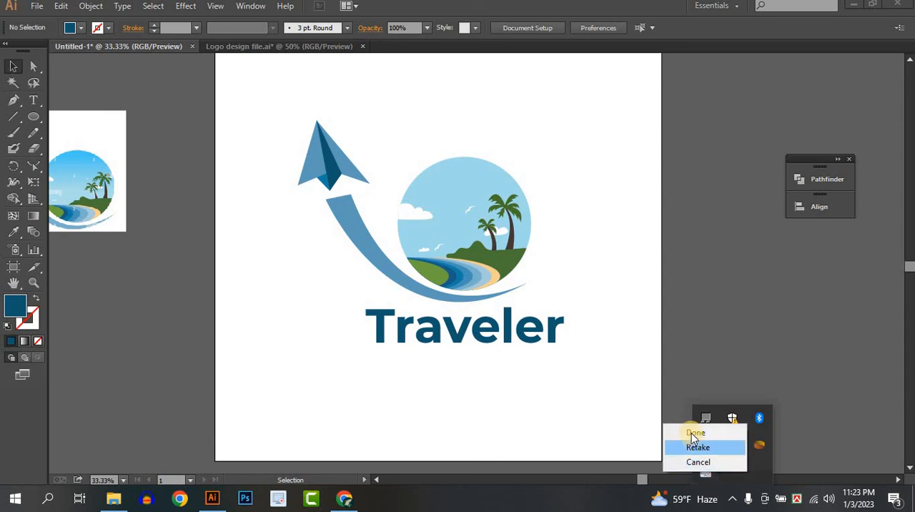